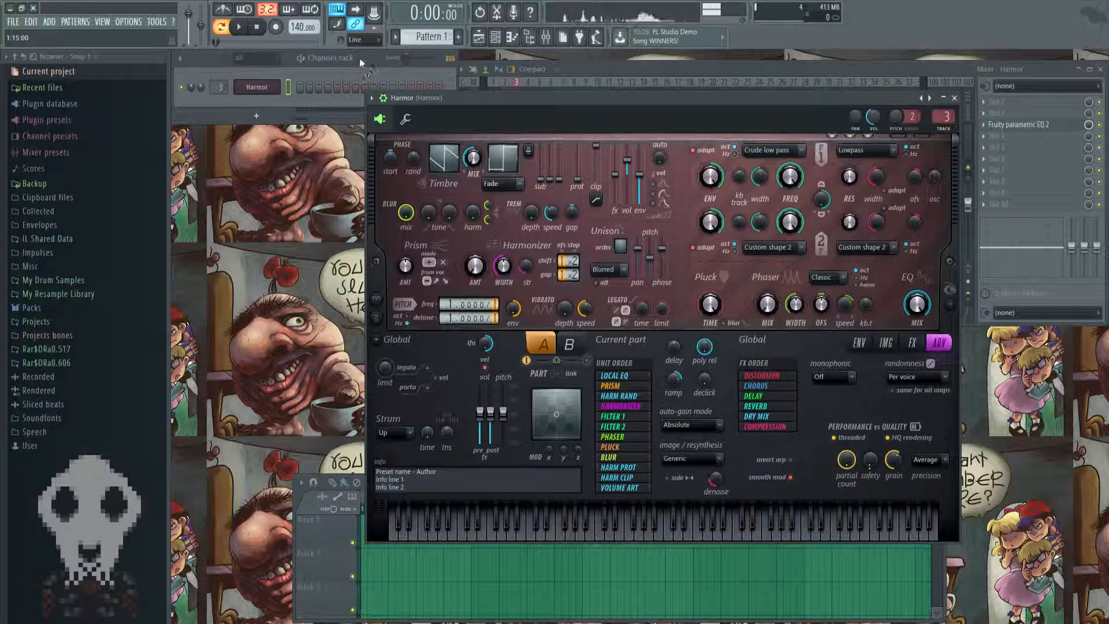
Show Harmor's envelope editor and move the plugin window clear of the channel rack.
{"action": "left_click_drag", "start_coordinate": [490, 102], "coordinate": [401, 89]}
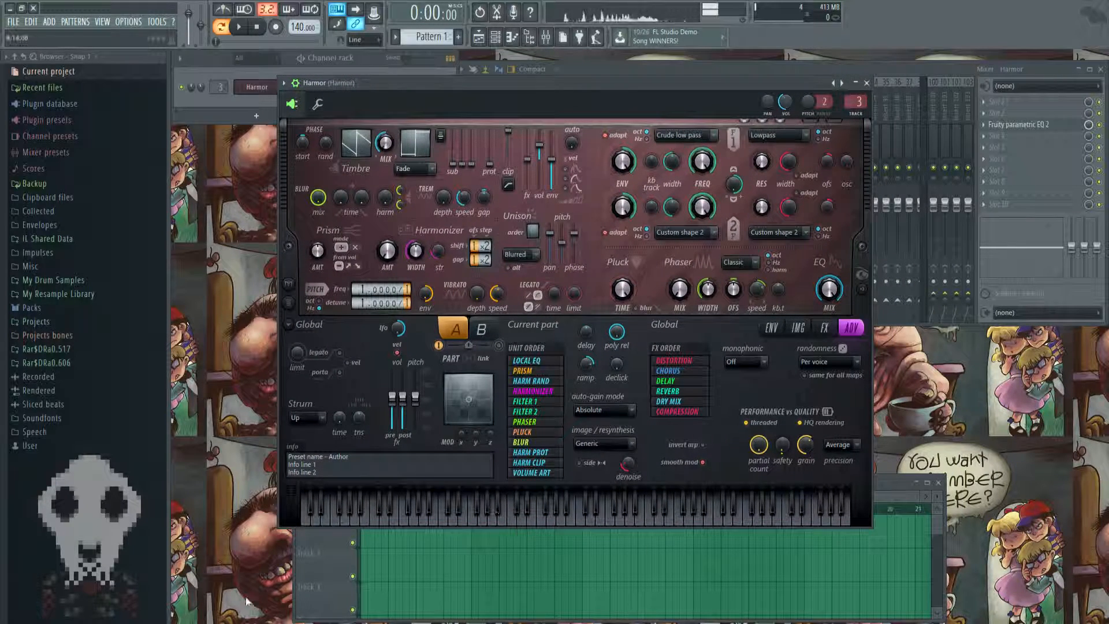
{"action": "left_click", "coordinate": [772, 328]}
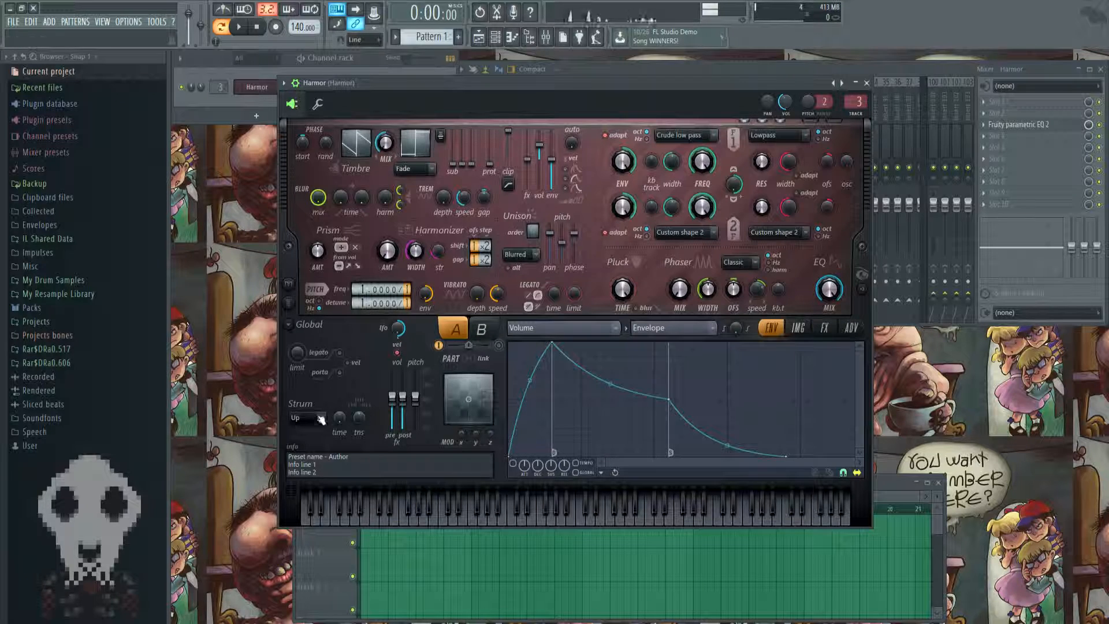
{"action": "left_click_drag", "start_coordinate": [505, 88], "coordinate": [486, 104]}
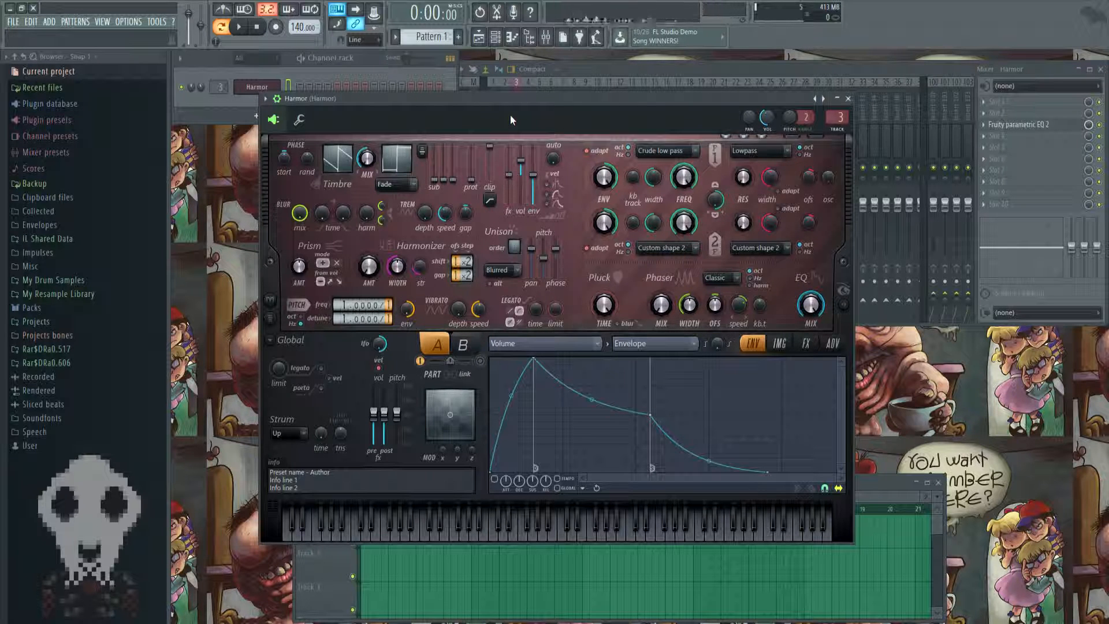
{"action": "left_click_drag", "start_coordinate": [479, 107], "coordinate": [480, 125]}
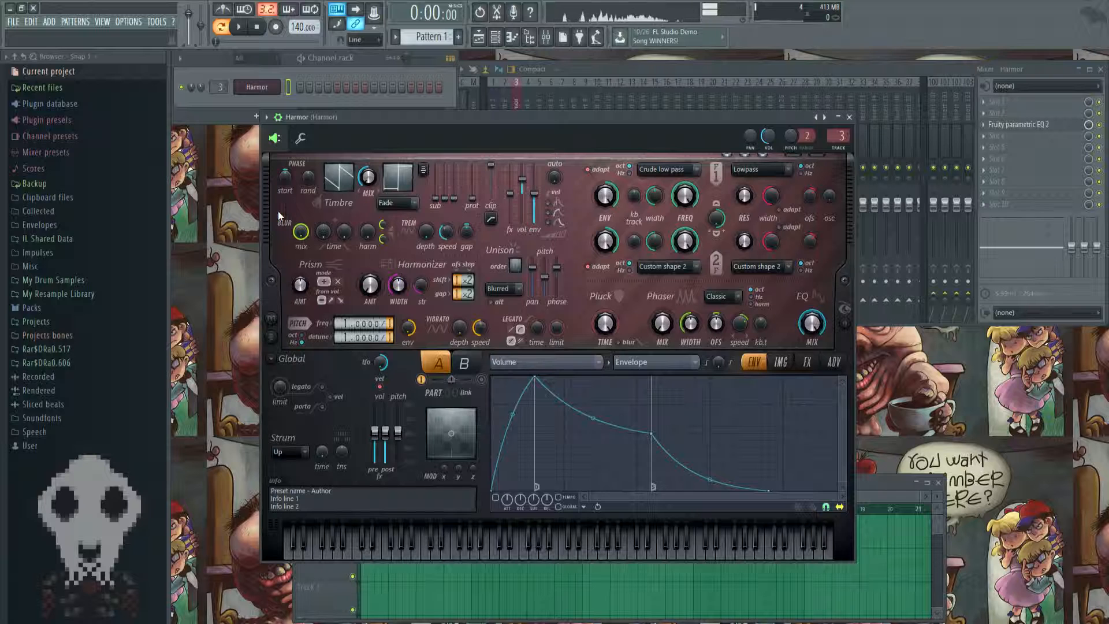
{"action": "key", "text": "c"}
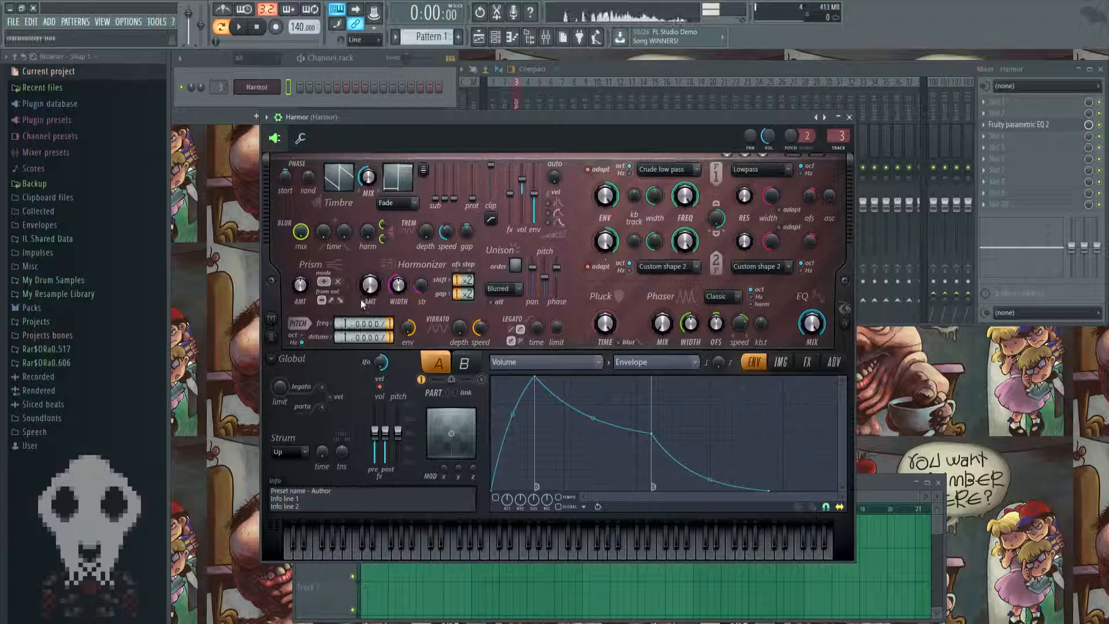
Look through the articulation targets without choosing one, and try the Timbre 1 & 2 mix down to 0%.
{"action": "left_click", "coordinate": [551, 362]}
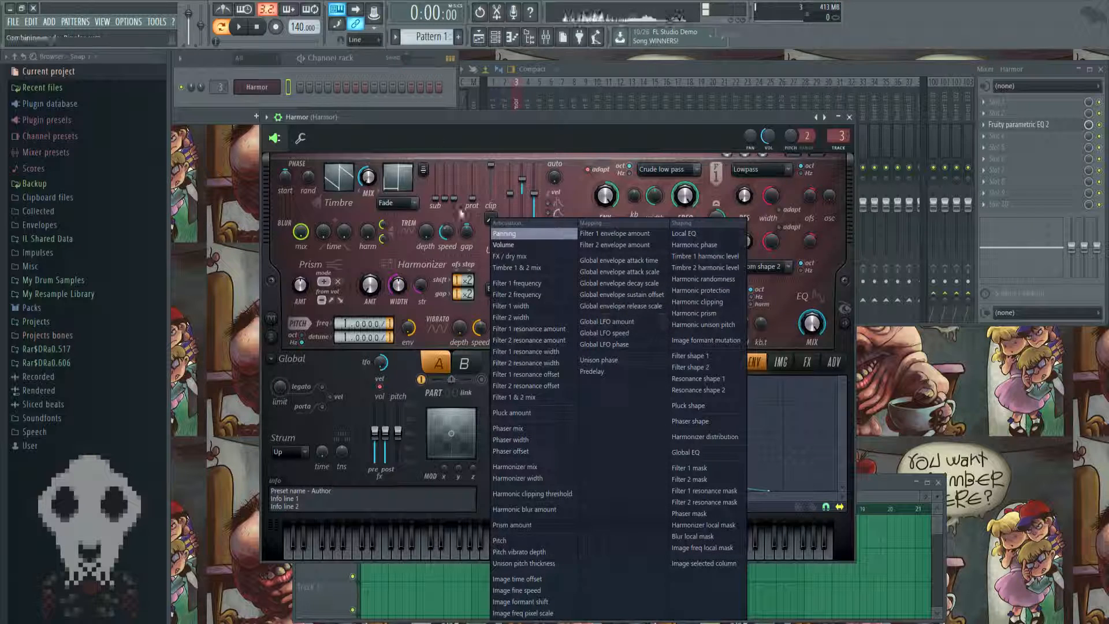
{"action": "left_click", "coordinate": [440, 139]}
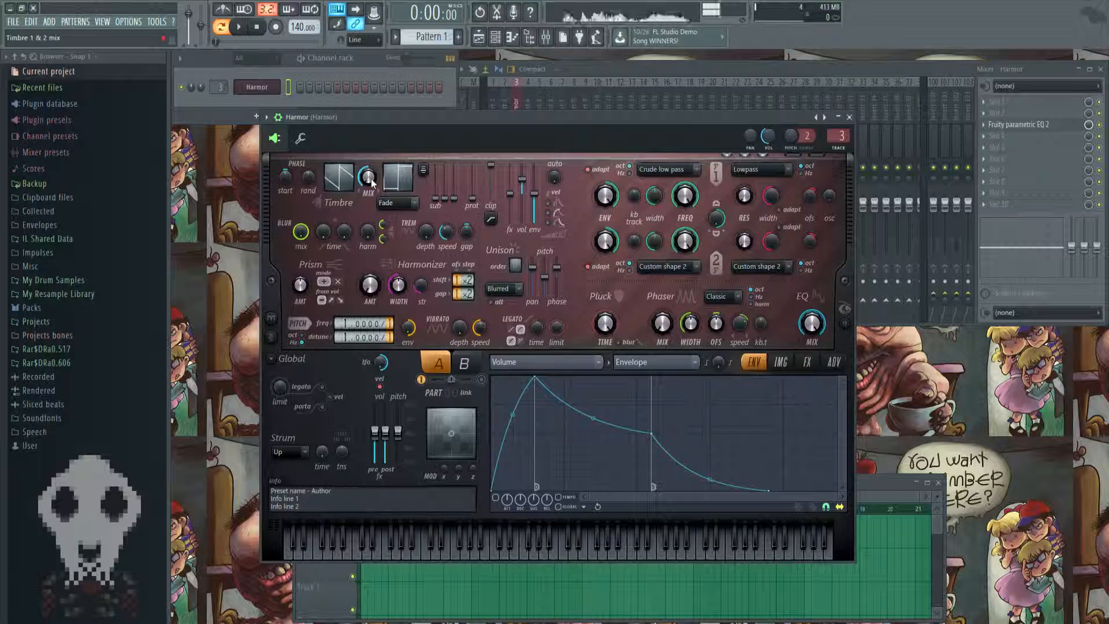
{"action": "left_click_drag", "start_coordinate": [371, 180], "coordinate": [370, 242]}
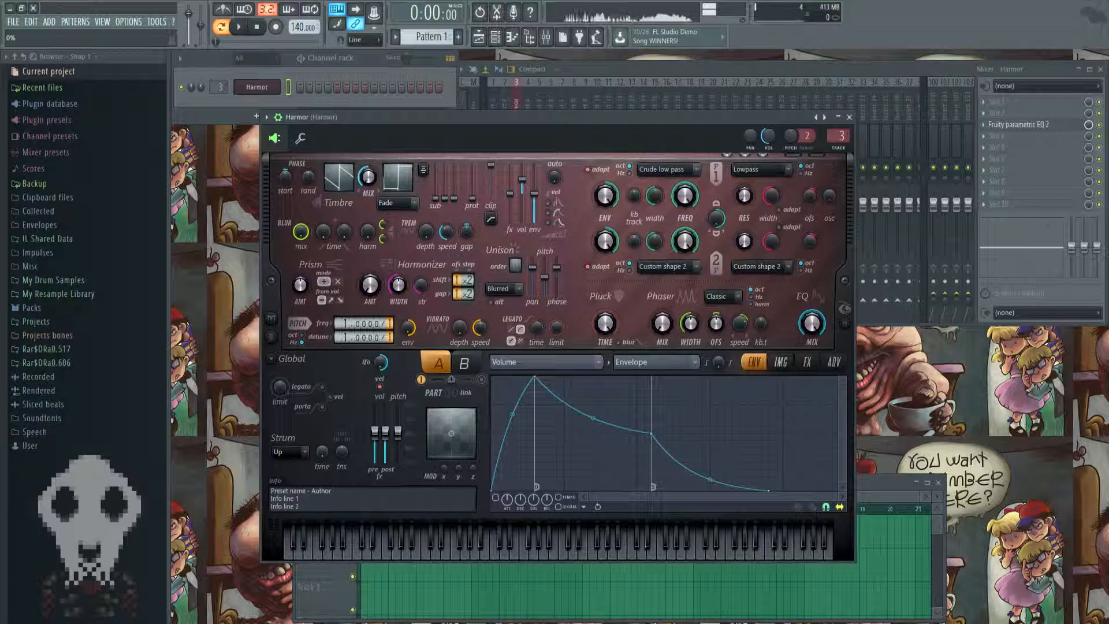
Shape the Timbre 1 harmonic level curve into a rising ramp from silence at harmonic 1, and play a few notes.
{"action": "left_click", "coordinate": [344, 183]}
{"action": "left_click_drag", "start_coordinate": [567, 497], "coordinate": [909, 494]}
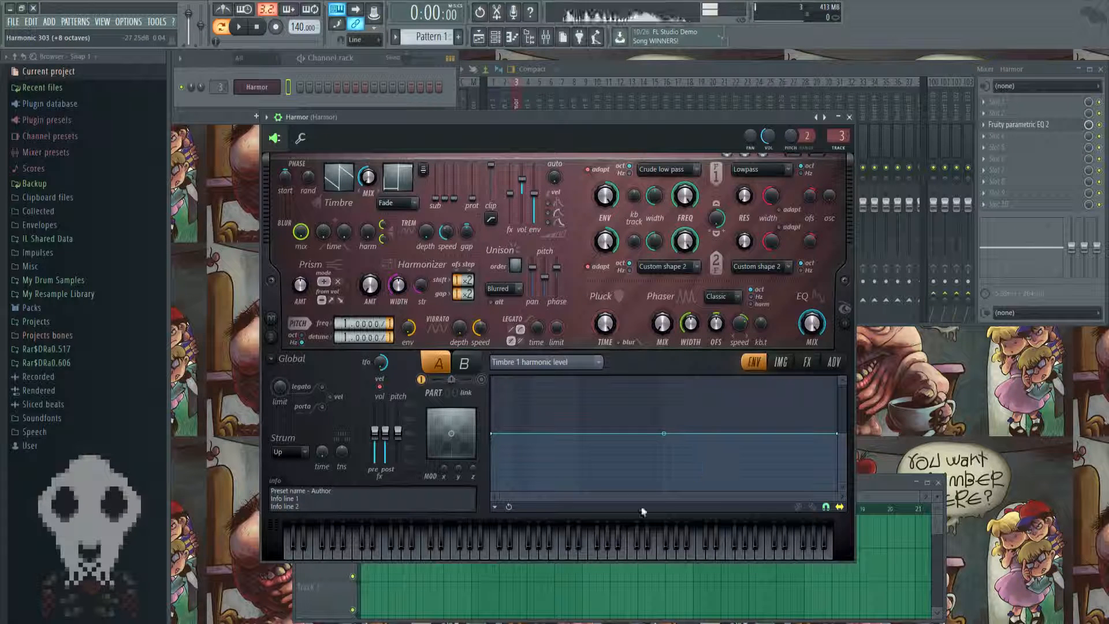
{"action": "left_click_drag", "start_coordinate": [846, 435], "coordinate": [844, 351]}
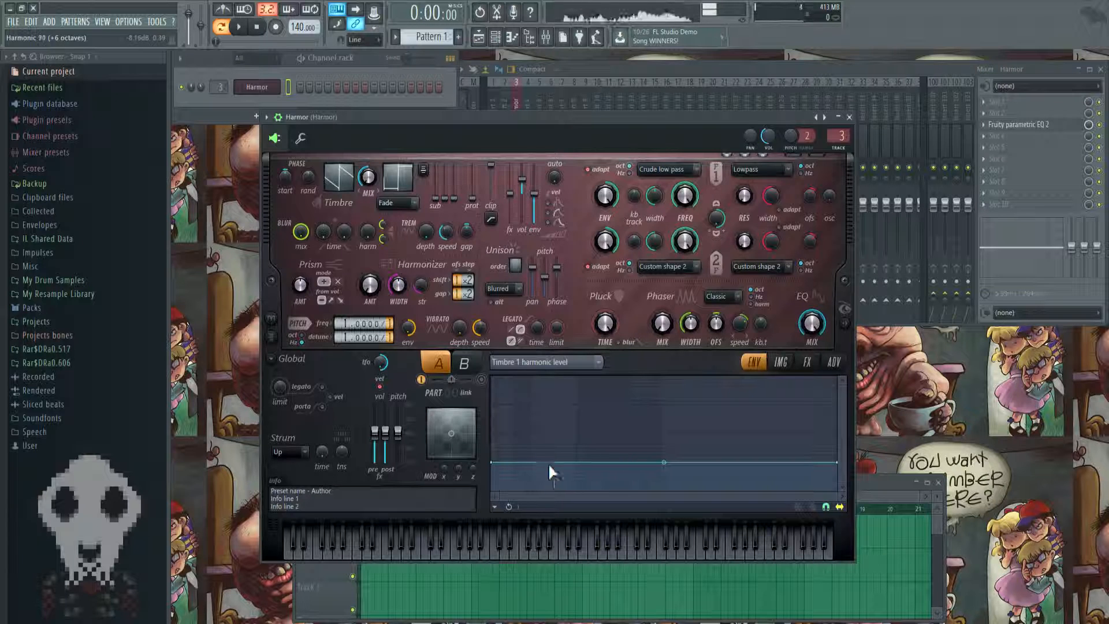
{"action": "left_click_drag", "start_coordinate": [663, 462], "coordinate": [465, 525]}
{"action": "left_click_drag", "start_coordinate": [381, 571], "coordinate": [280, 600]}
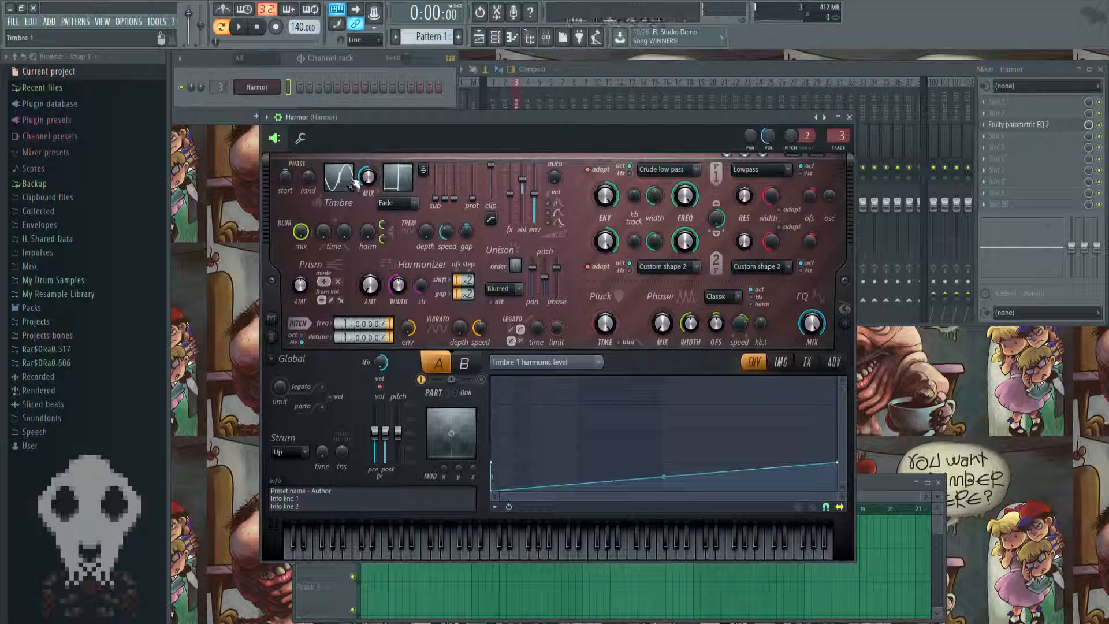
{"action": "key", "text": "c"}
{"action": "key", "text": "e"}
{"action": "key", "text": "t"}
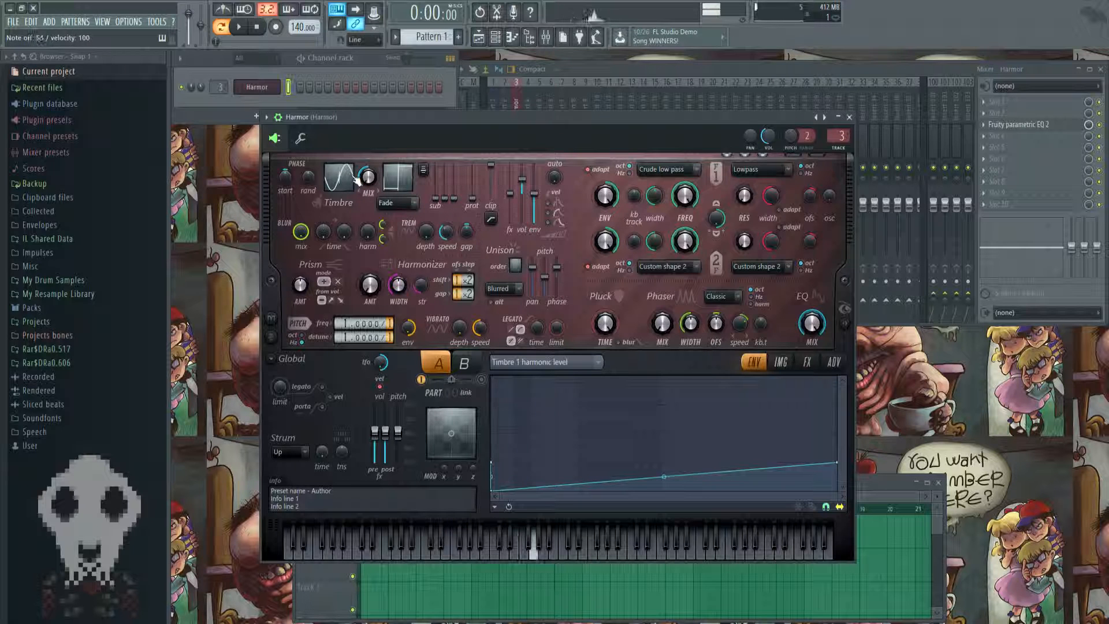
{"action": "key", "text": "y"}
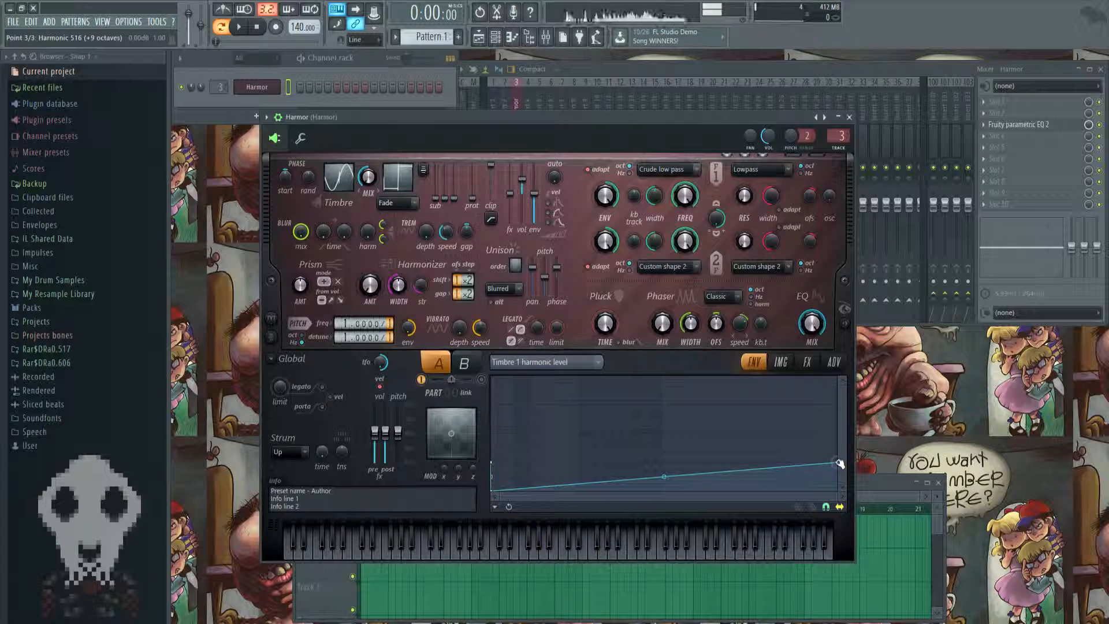
Try lowering the last point of the Timbre 1 harmonic level ramp to silence, return it to 0 dB and play a note.
{"action": "left_click_drag", "start_coordinate": [839, 463], "coordinate": [839, 491]}
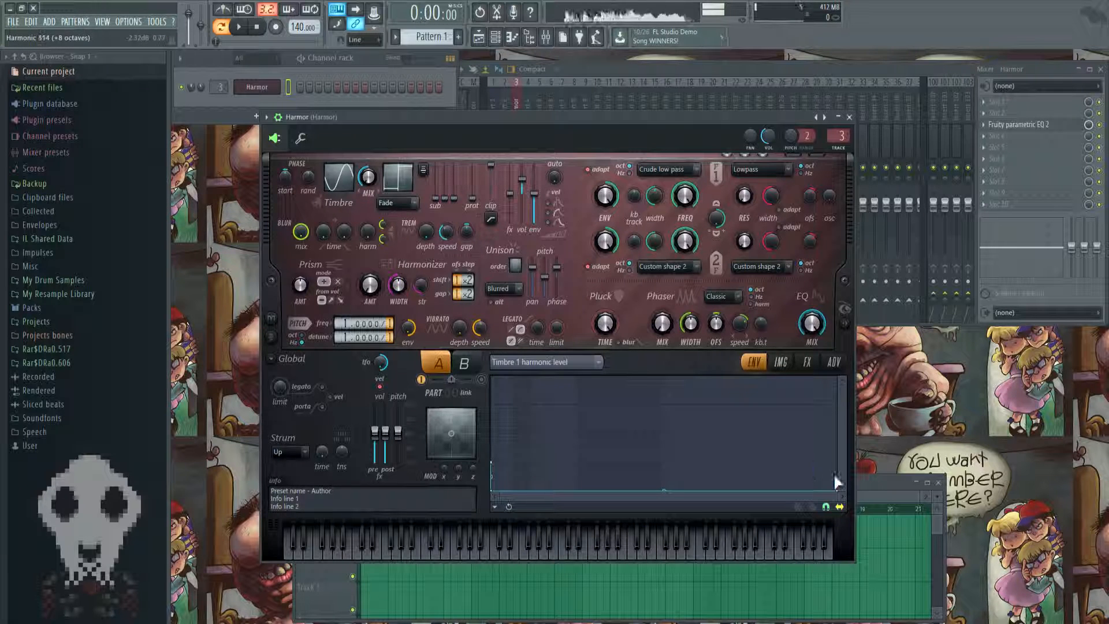
{"action": "left_click_drag", "start_coordinate": [839, 491], "coordinate": [847, 465]}
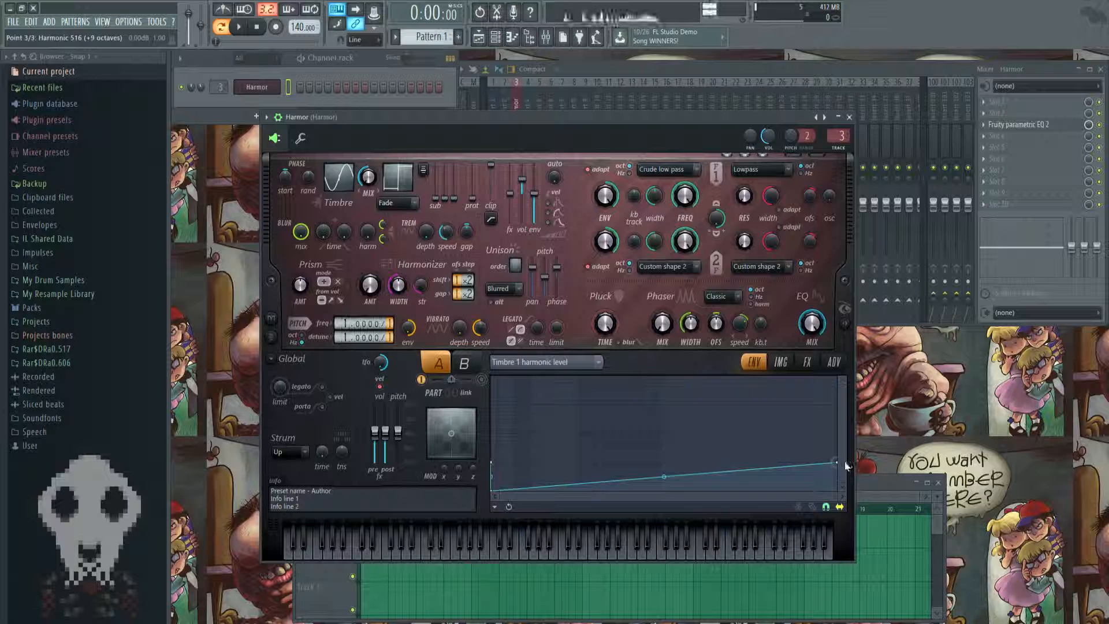
{"action": "key", "text": "c"}
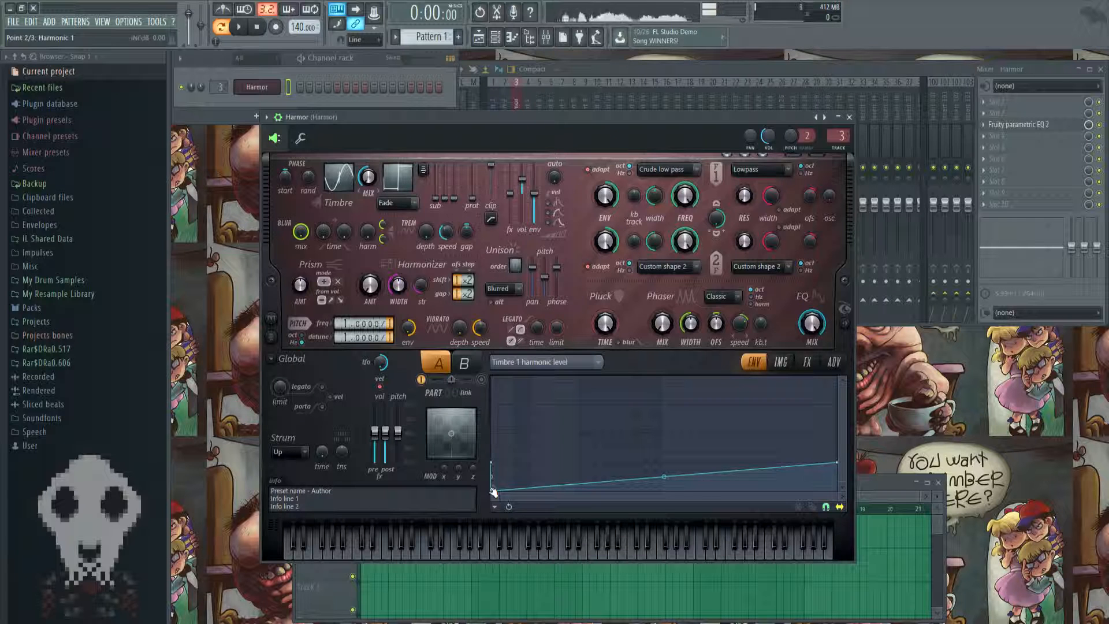
Reshape the Timbre 1 harmonic level curve into a jagged line with four peaks by raising the low starting point and adding points.
{"action": "left_click_drag", "start_coordinate": [492, 491], "coordinate": [472, 530]}
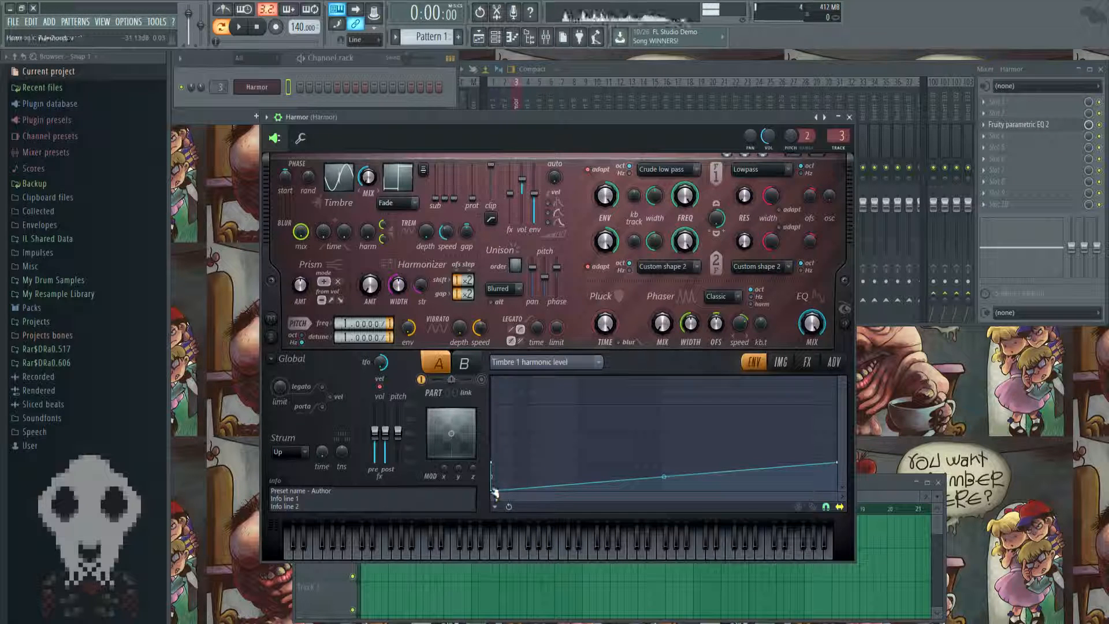
{"action": "left_click_drag", "start_coordinate": [495, 491], "coordinate": [514, 461]}
{"action": "right_click", "coordinate": [589, 407]}
{"action": "right_click", "coordinate": [616, 454]}
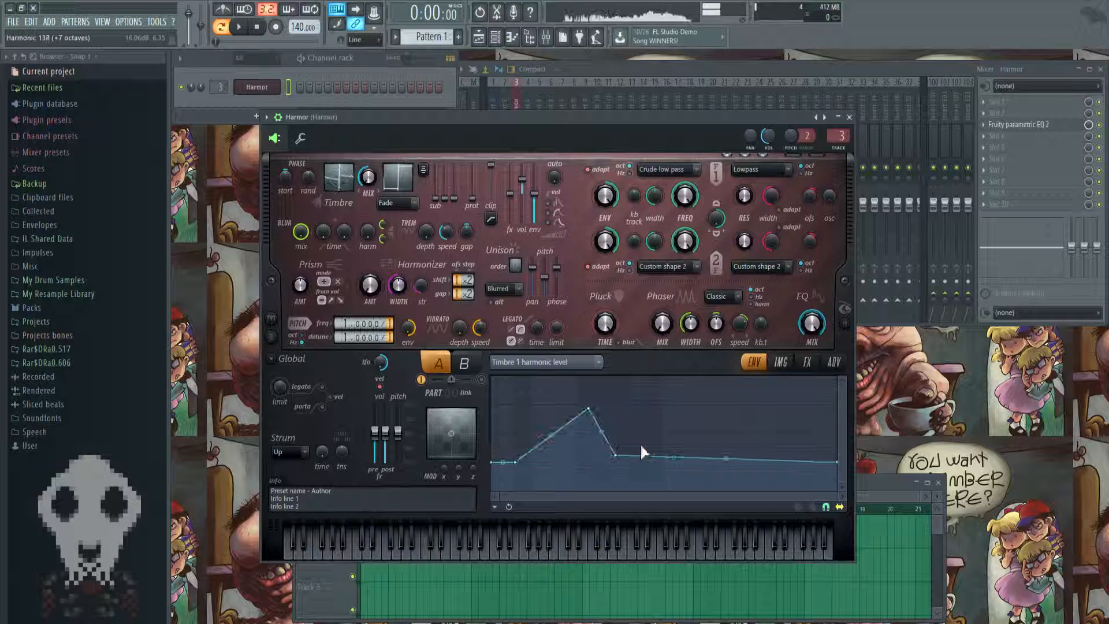
{"action": "right_click", "coordinate": [703, 407]}
{"action": "right_click", "coordinate": [706, 455]}
{"action": "right_click", "coordinate": [553, 469]}
{"action": "left_click_drag", "start_coordinate": [553, 469], "coordinate": [518, 459]}
{"action": "right_click", "coordinate": [510, 397]}
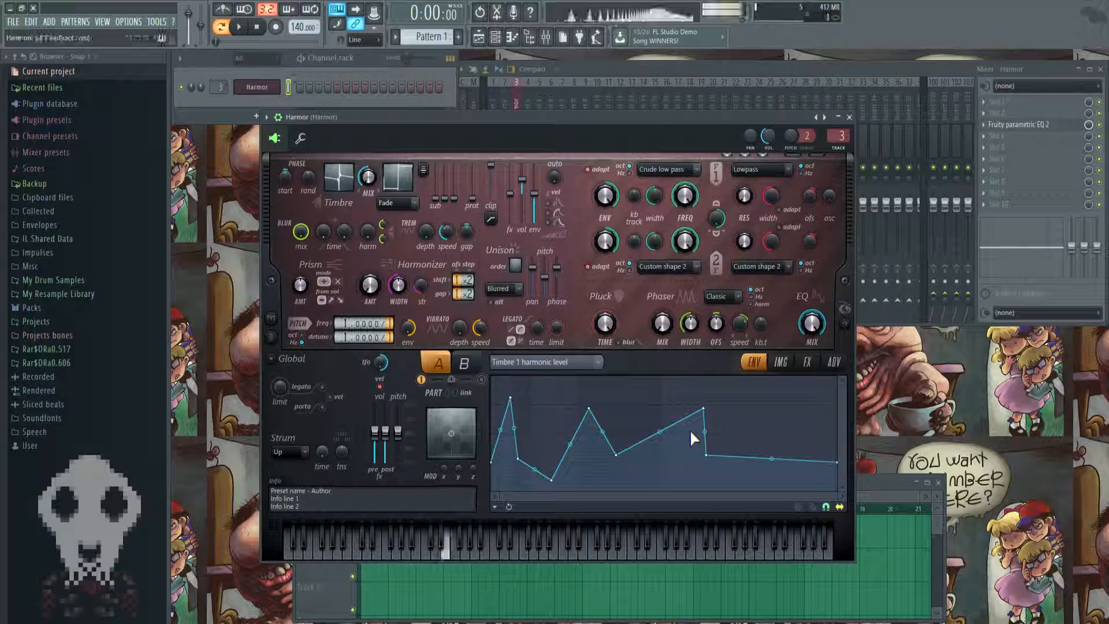
{"action": "right_click", "coordinate": [777, 407]}
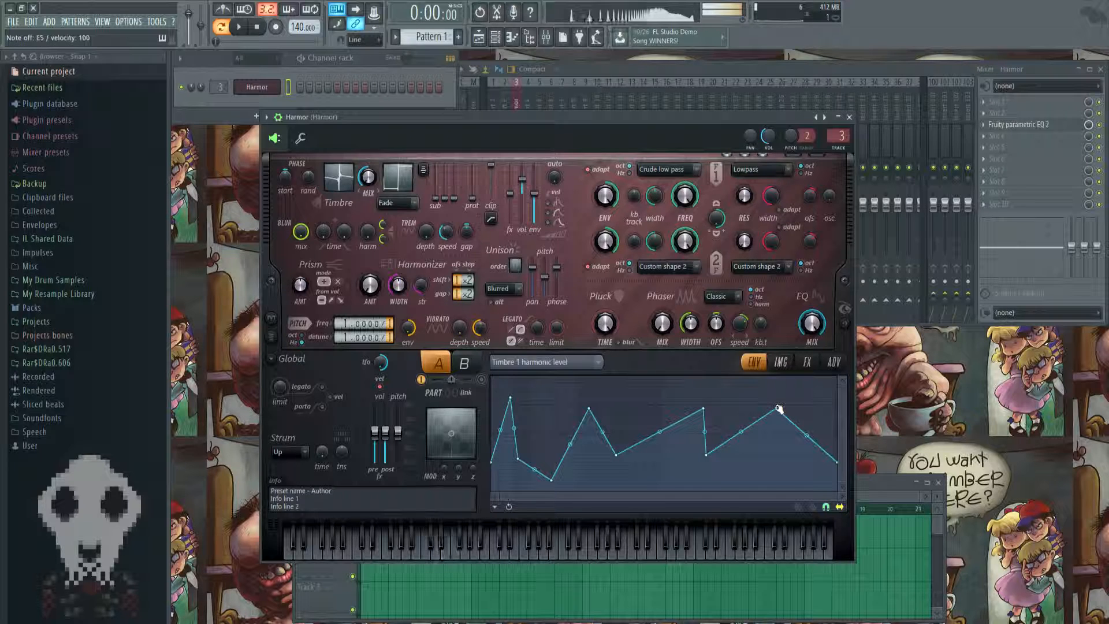
Play several low notes on Harmor's keyboard to audition the four-peak timbre.
{"action": "left_click", "coordinate": [338, 555]}
{"action": "left_click", "coordinate": [407, 553]}
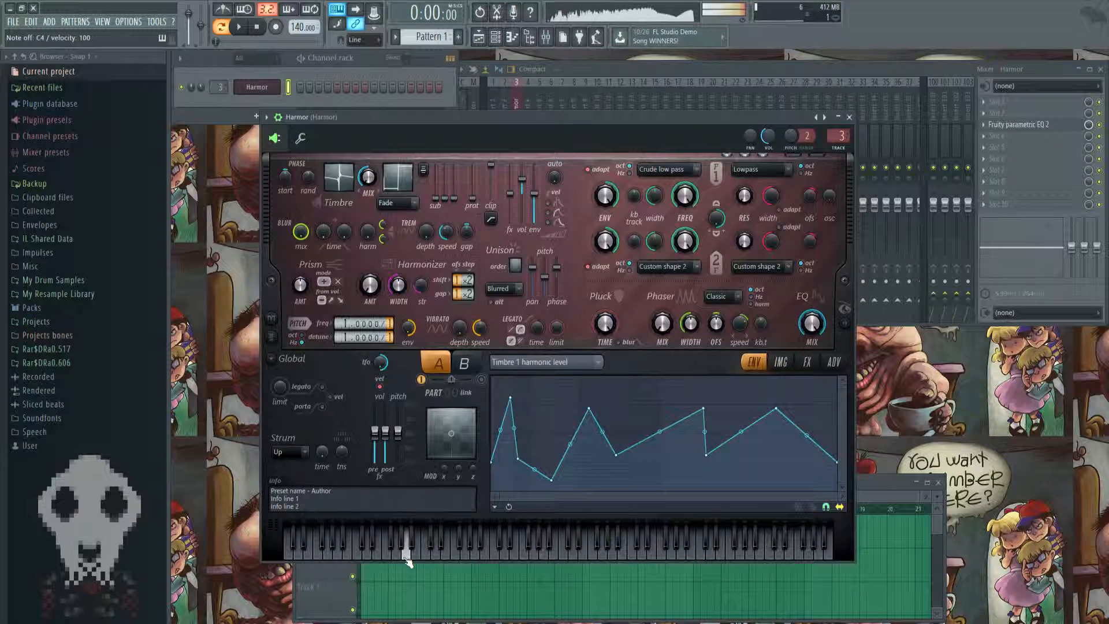
{"action": "left_click", "coordinate": [407, 553]}
{"action": "left_click_drag", "start_coordinate": [408, 556], "coordinate": [311, 563]}
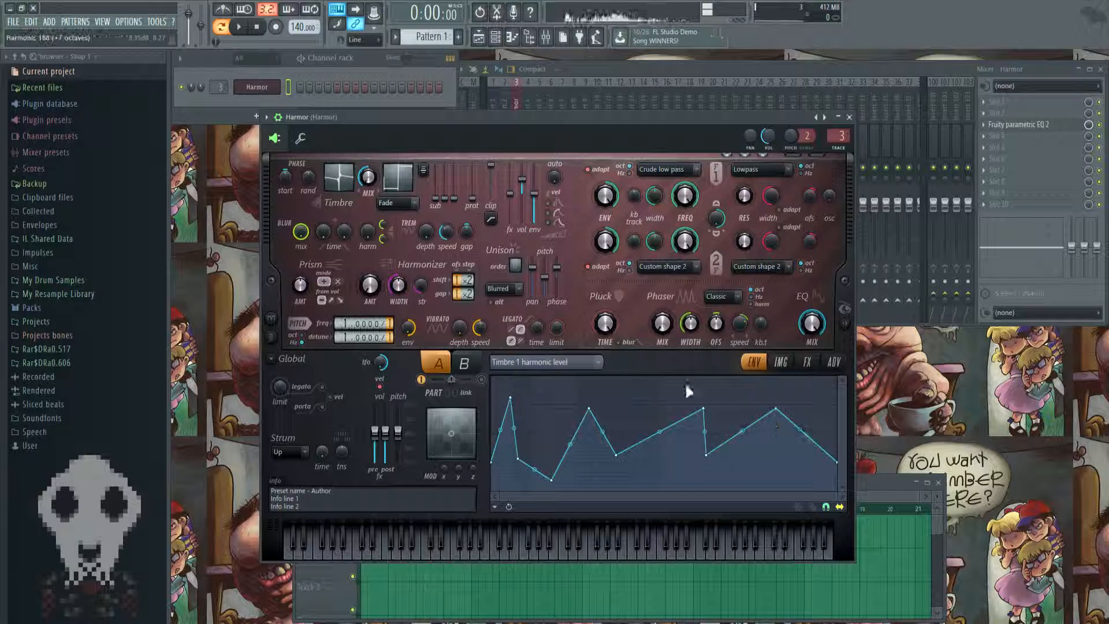
Deepen the dip before the third peak of the harmonic level curve, raise that peak, and play notes again.
{"action": "left_click_drag", "start_coordinate": [616, 455], "coordinate": [620, 479]}
{"action": "left_click_drag", "start_coordinate": [702, 409], "coordinate": [703, 383]}
{"action": "left_click_drag", "start_coordinate": [390, 555], "coordinate": [485, 552]}
Replace the Harmor channel with a fresh instance of Harmor.
{"action": "right_click", "coordinate": [247, 87]}
{"action": "mouse_move", "coordinate": [308, 143]}
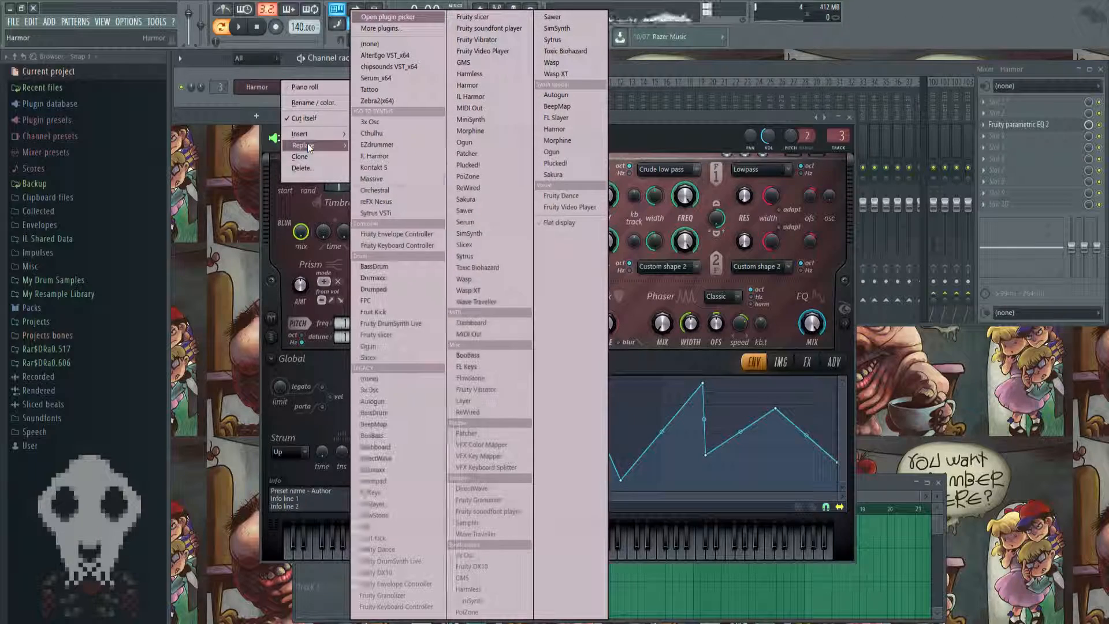
{"action": "left_click", "coordinate": [487, 84]}
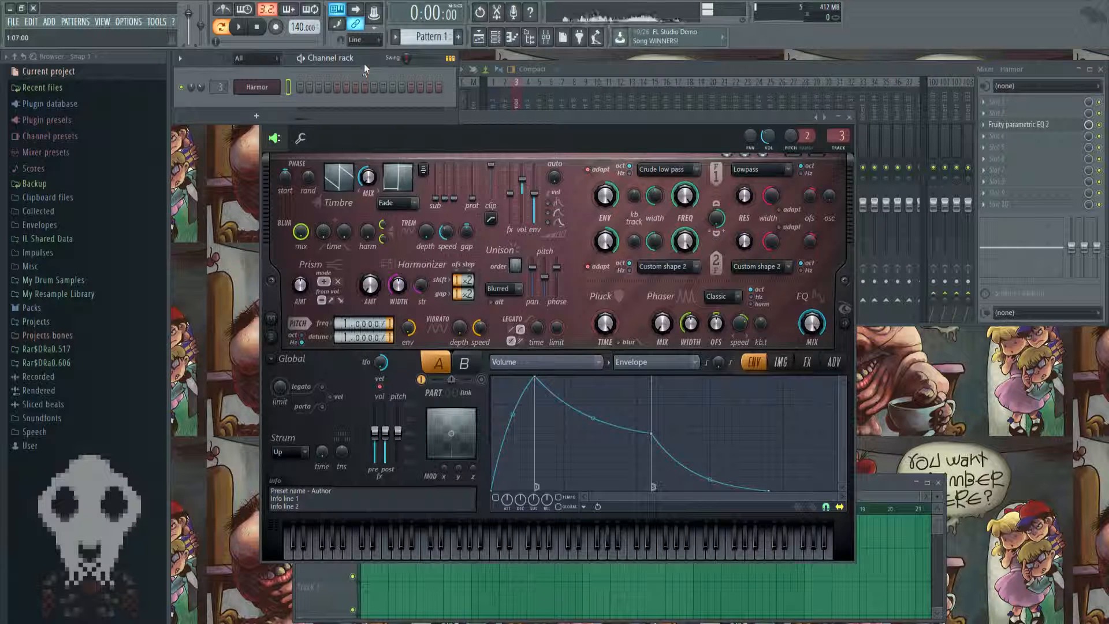
Switch the volume envelope on and off a few times to demonstrate it, leaving it enabled.
{"action": "left_click", "coordinate": [495, 499]}
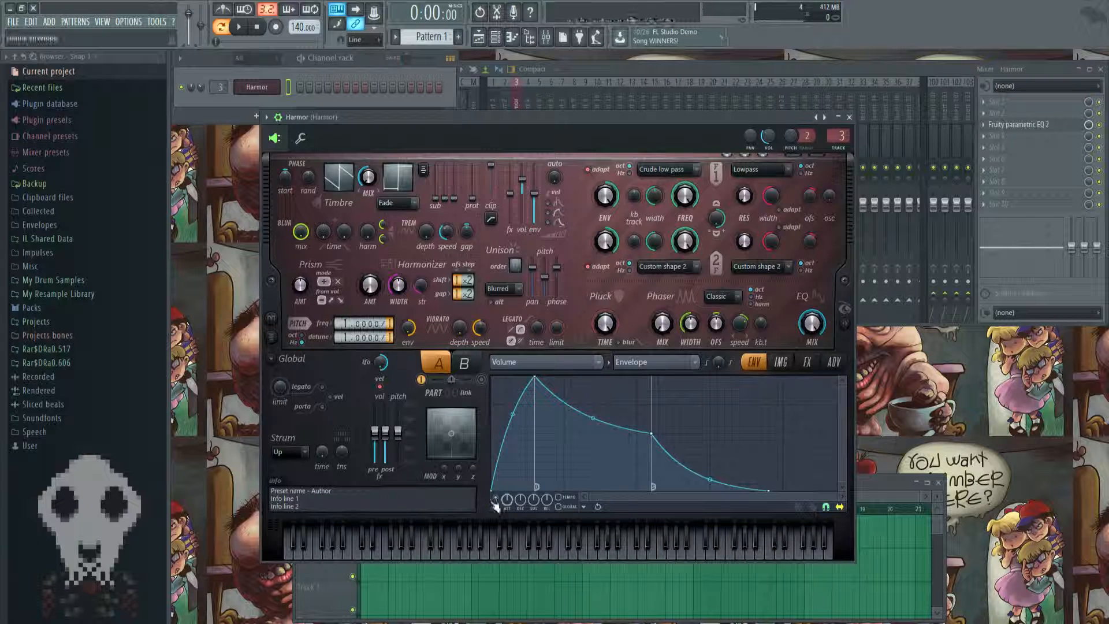
{"action": "left_click", "coordinate": [495, 499]}
{"action": "left_click", "coordinate": [497, 503]}
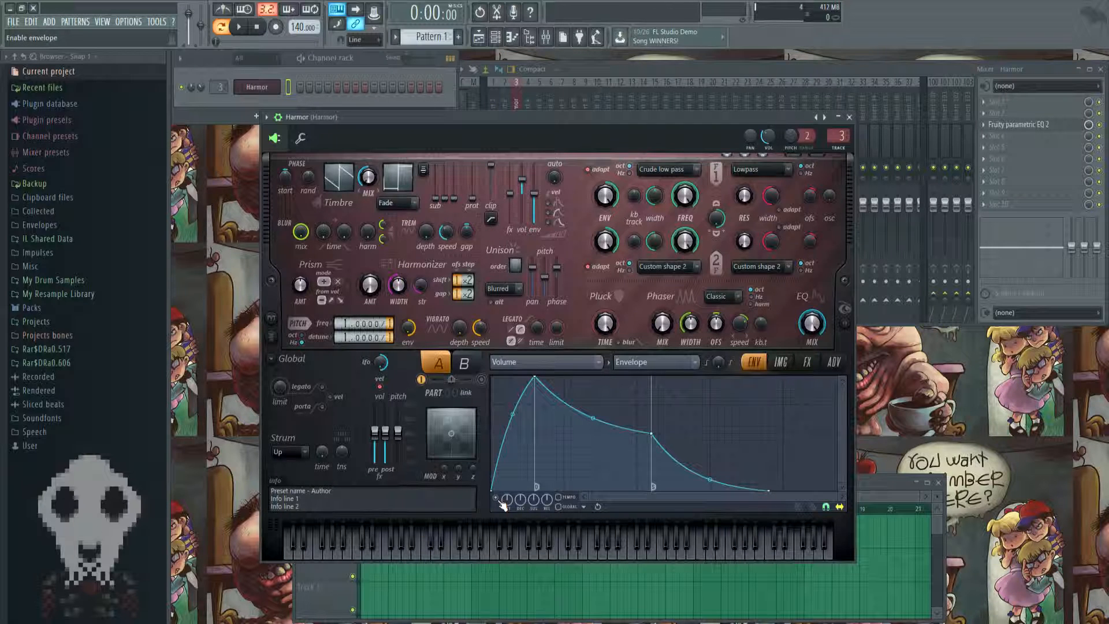
{"action": "left_click", "coordinate": [497, 499]}
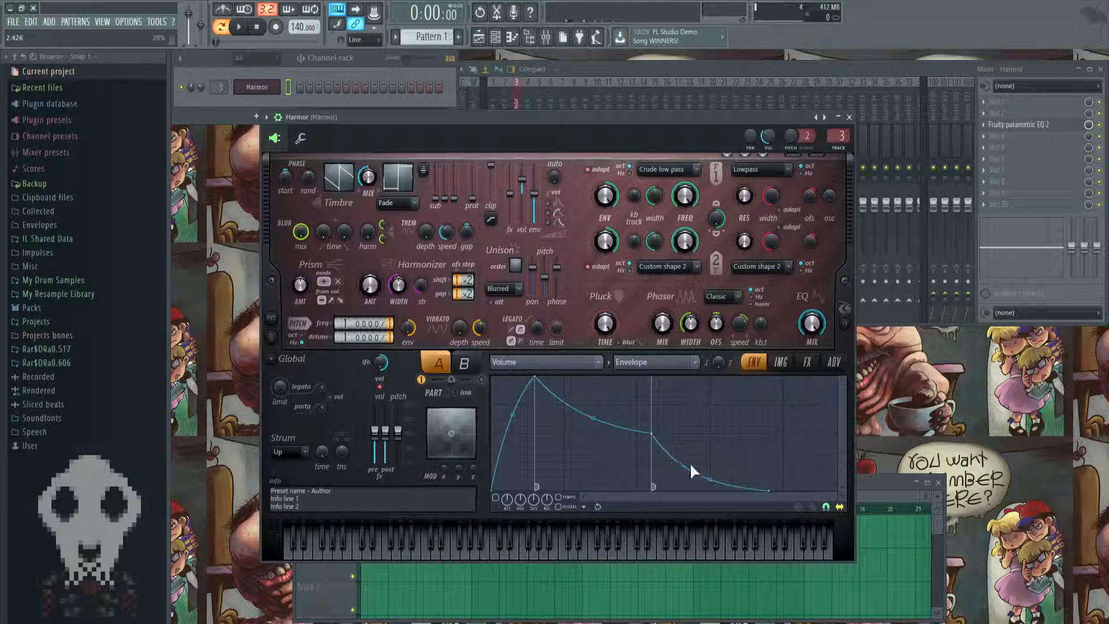
{"action": "left_click", "coordinate": [498, 498]}
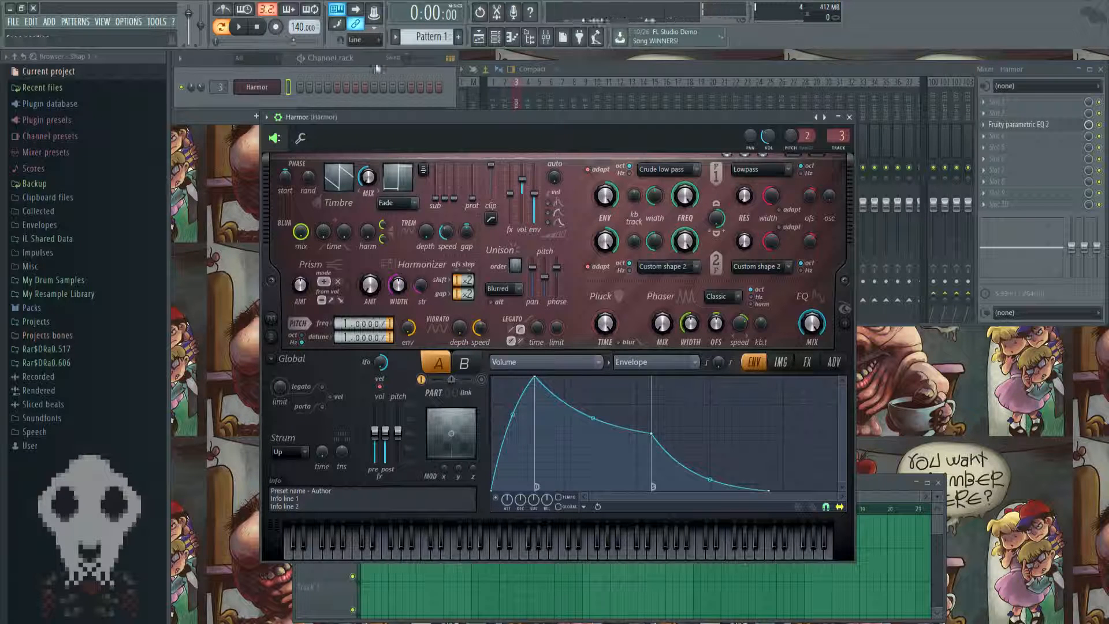
Play several notes to hear the default volume envelope.
{"action": "key", "text": "c"}
{"action": "key", "text": "e"}
{"action": "key", "text": "t"}
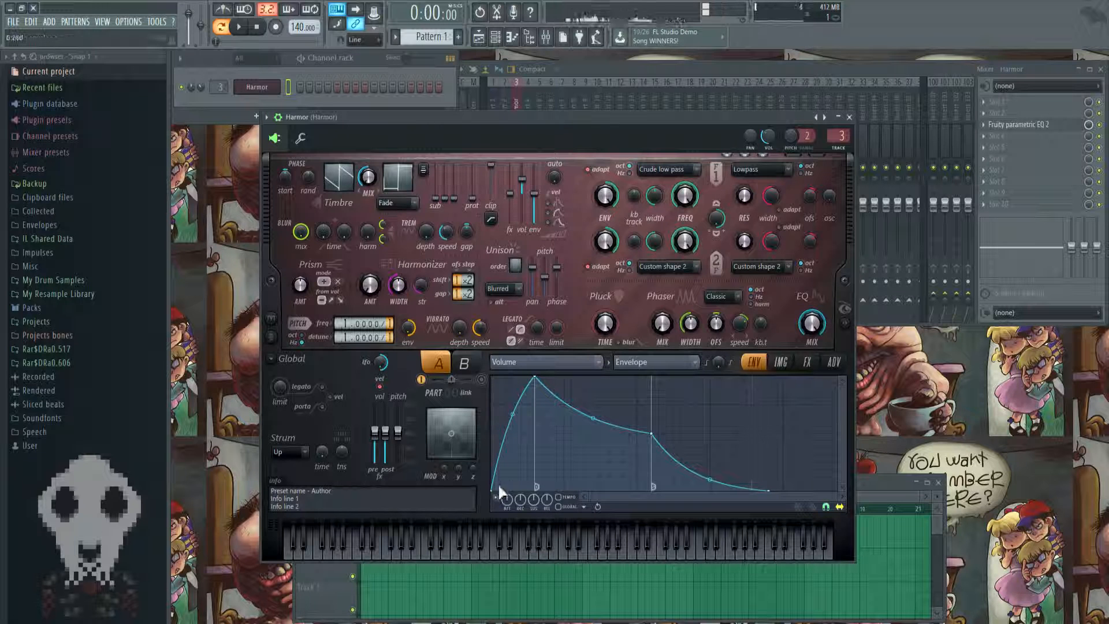
{"action": "key", "text": "z"}
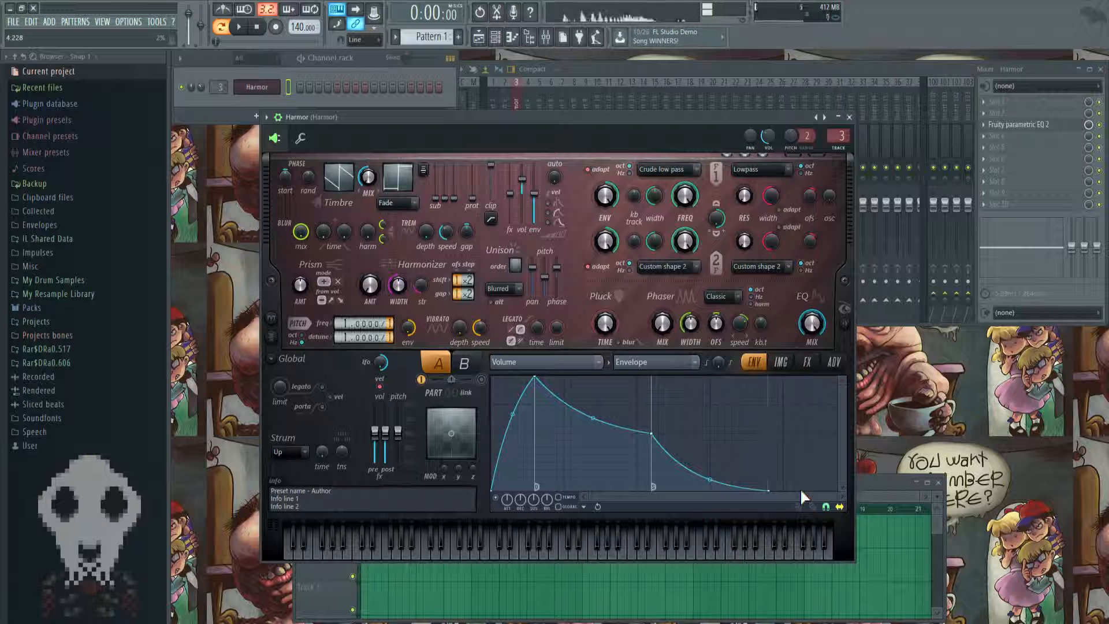
{"action": "key", "text": "c"}
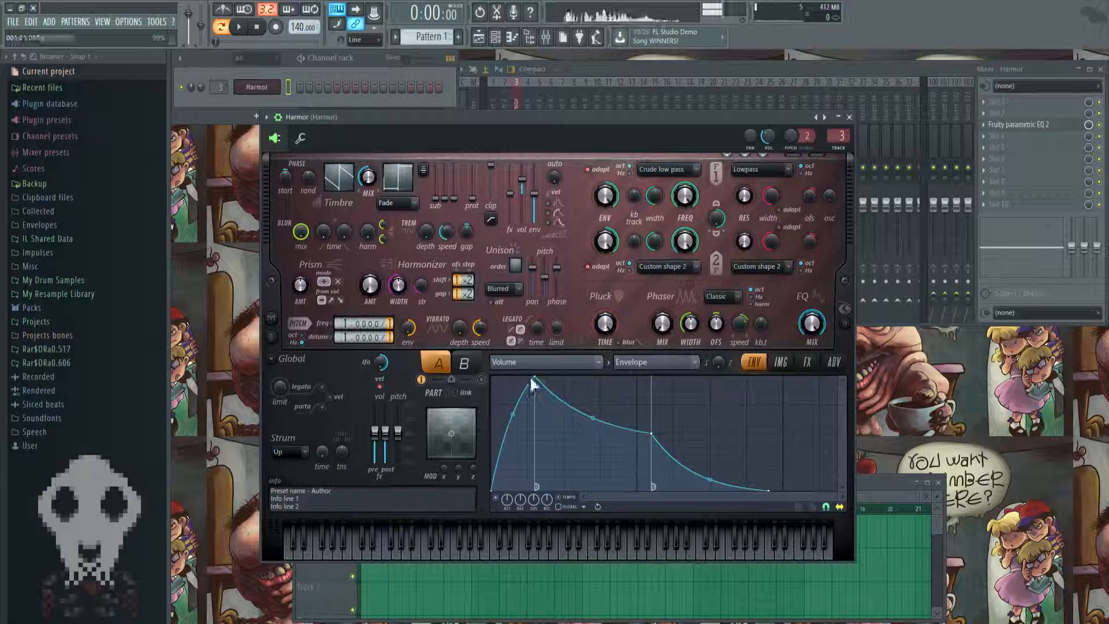
Reshape the volume envelope to have no attack and no release time, playing notes between the changes.
{"action": "left_click_drag", "start_coordinate": [534, 376], "coordinate": [394, 289]}
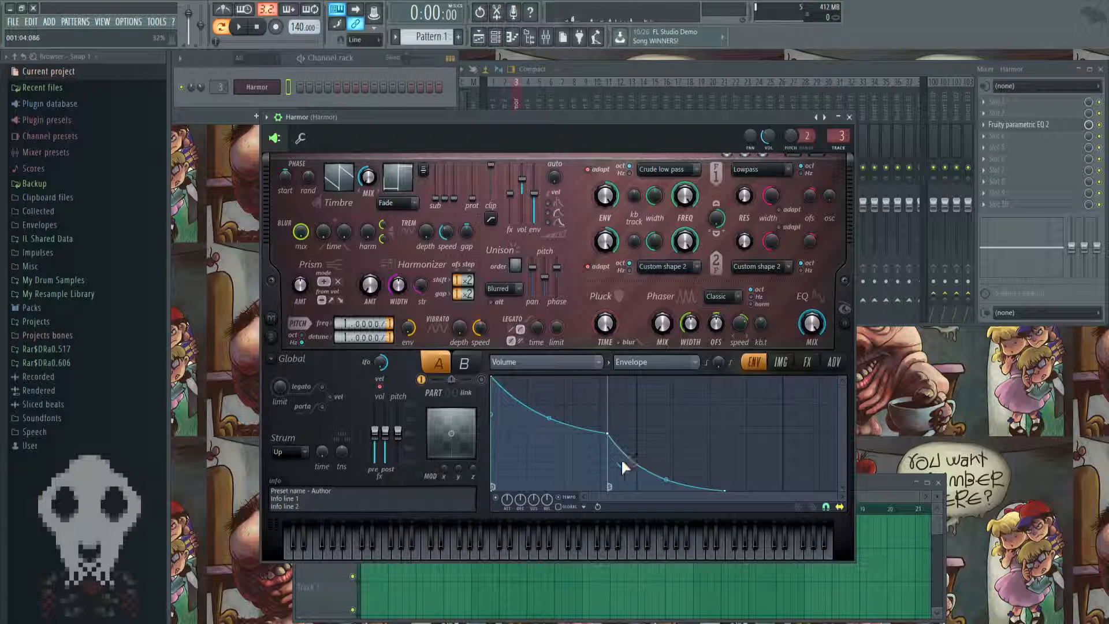
{"action": "key", "text": "e"}
{"action": "key", "text": "e"}
{"action": "key", "text": "e"}
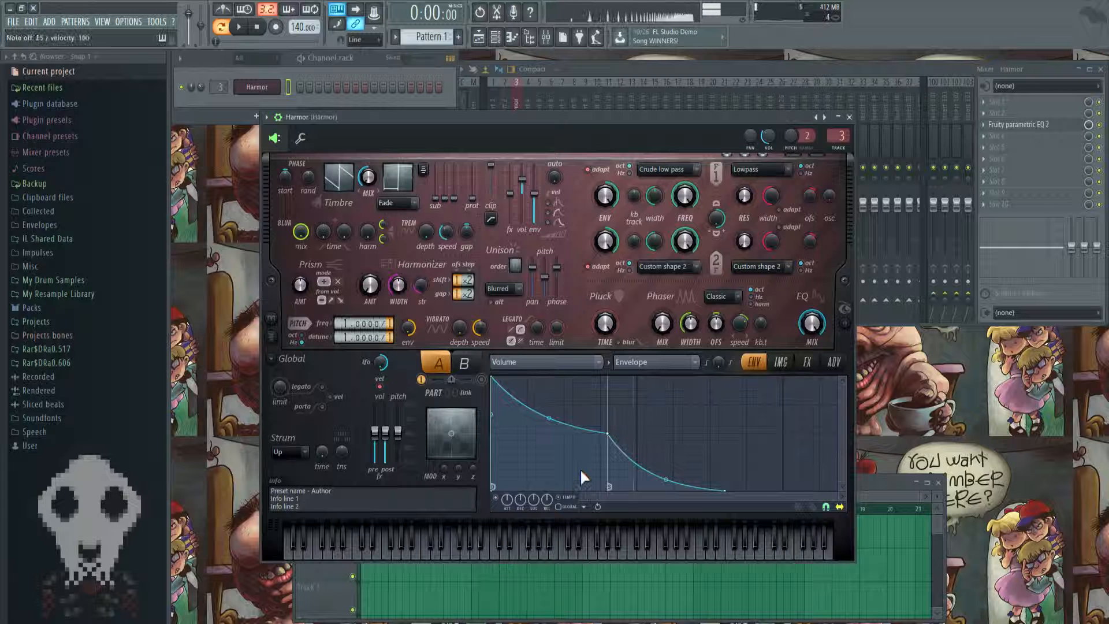
{"action": "key", "text": "b"}
{"action": "key", "text": "c"}
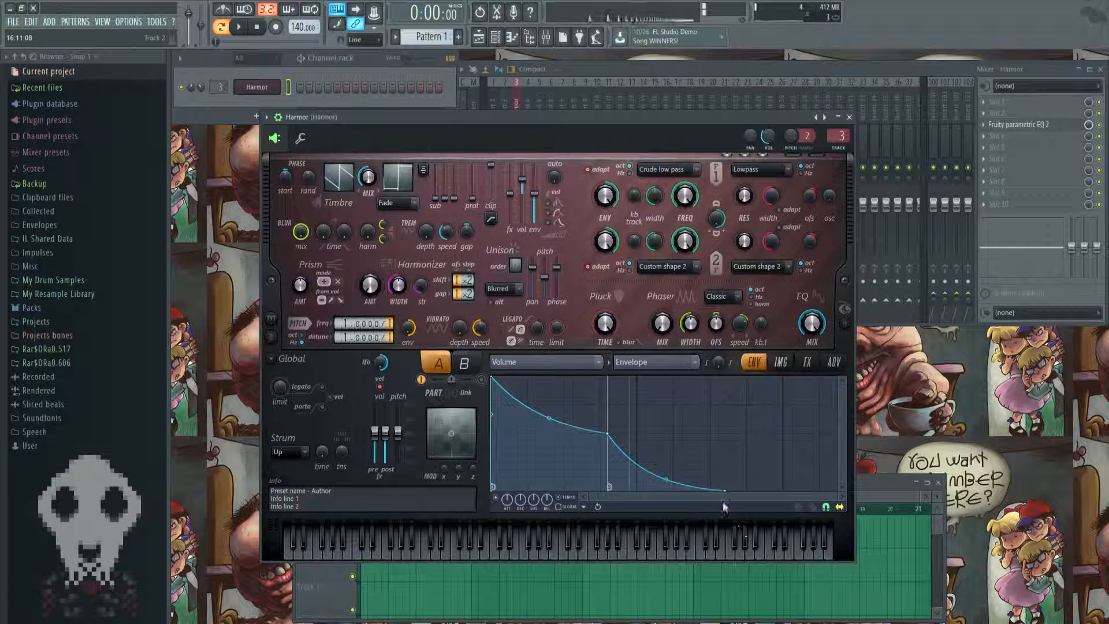
{"action": "left_click_drag", "start_coordinate": [725, 491], "coordinate": [630, 524]}
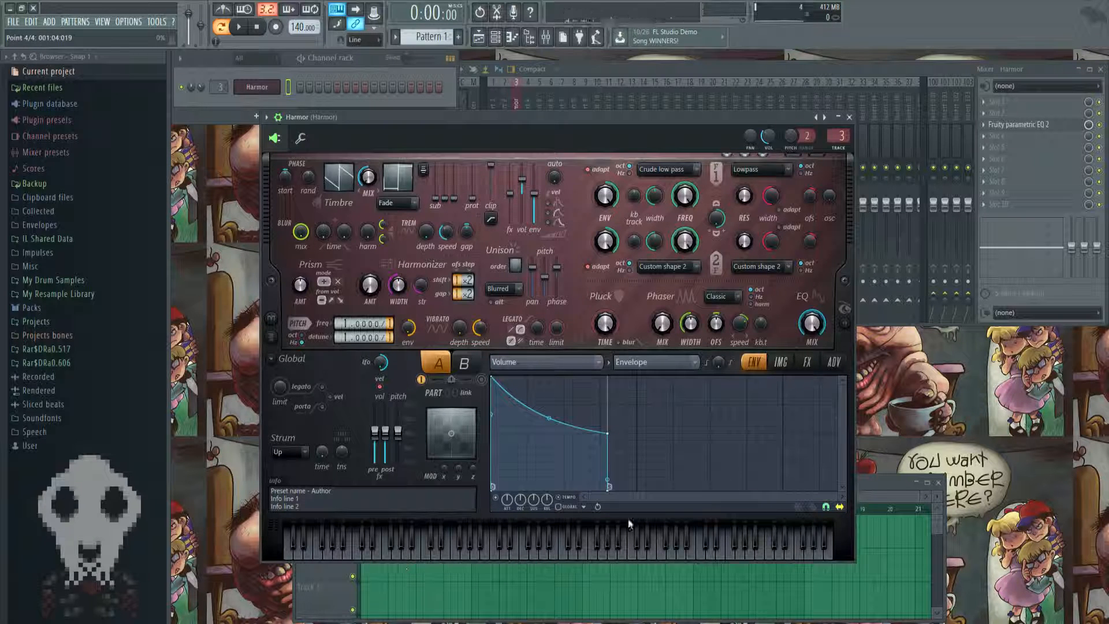
Play a few notes, then shorten the volume envelope's decay and lower its final level to zero for a plucky shape.
{"action": "key", "text": "c"}
{"action": "key", "text": "c"}
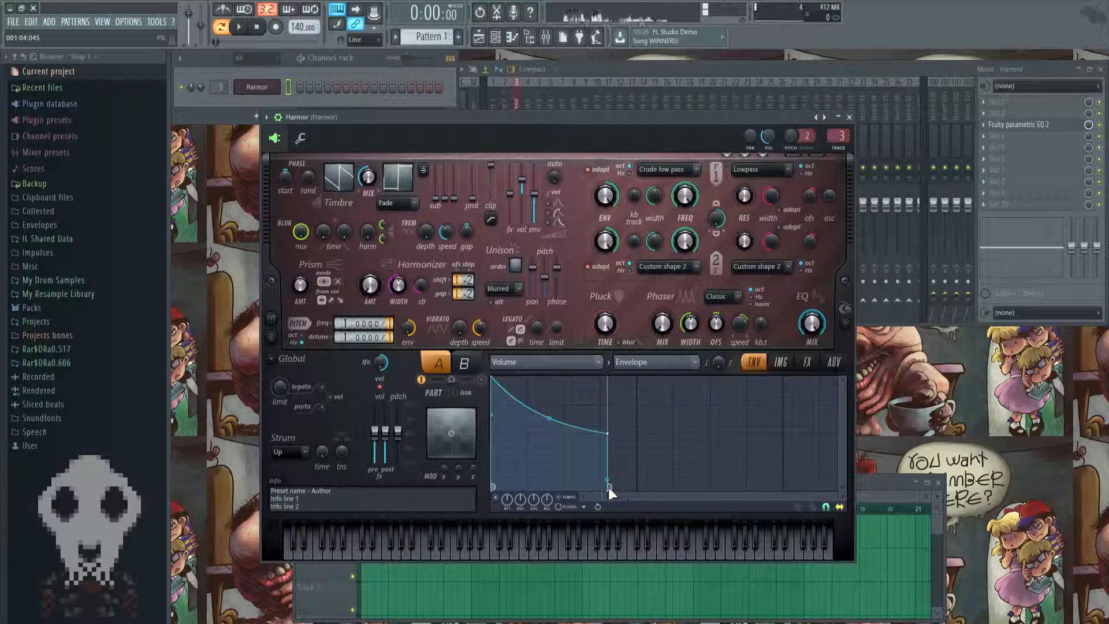
{"action": "key", "text": "c"}
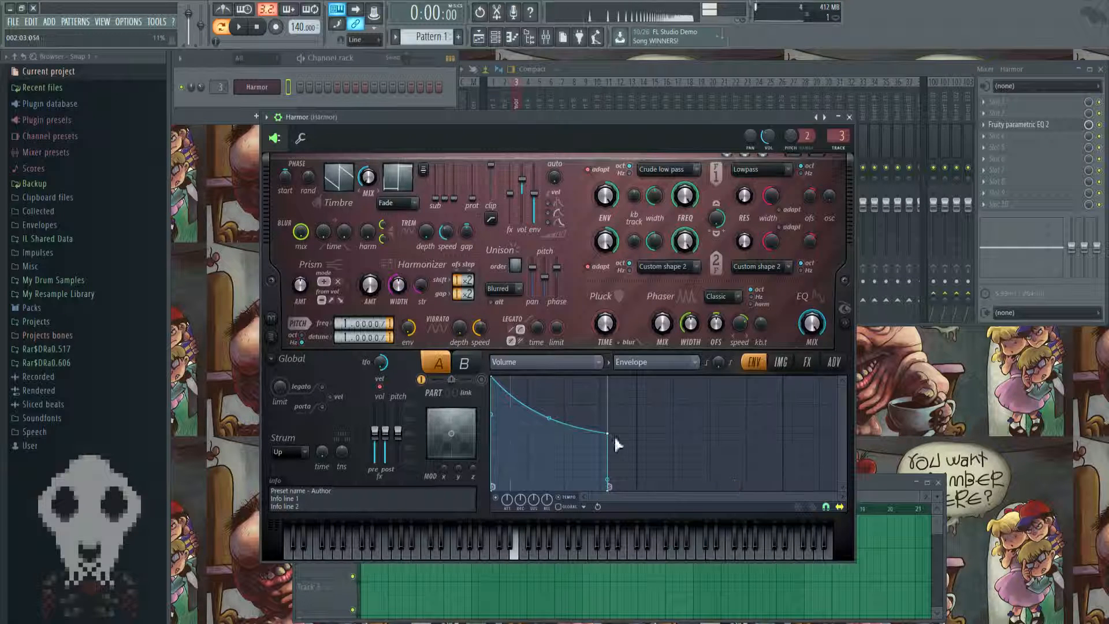
{"action": "left_click_drag", "start_coordinate": [607, 433], "coordinate": [534, 511]}
Play a melody across the keyboard to hear the short plucked volume envelope.
{"action": "key", "text": "e"}
{"action": "key", "text": "o"}
{"action": "key", "text": "p"}
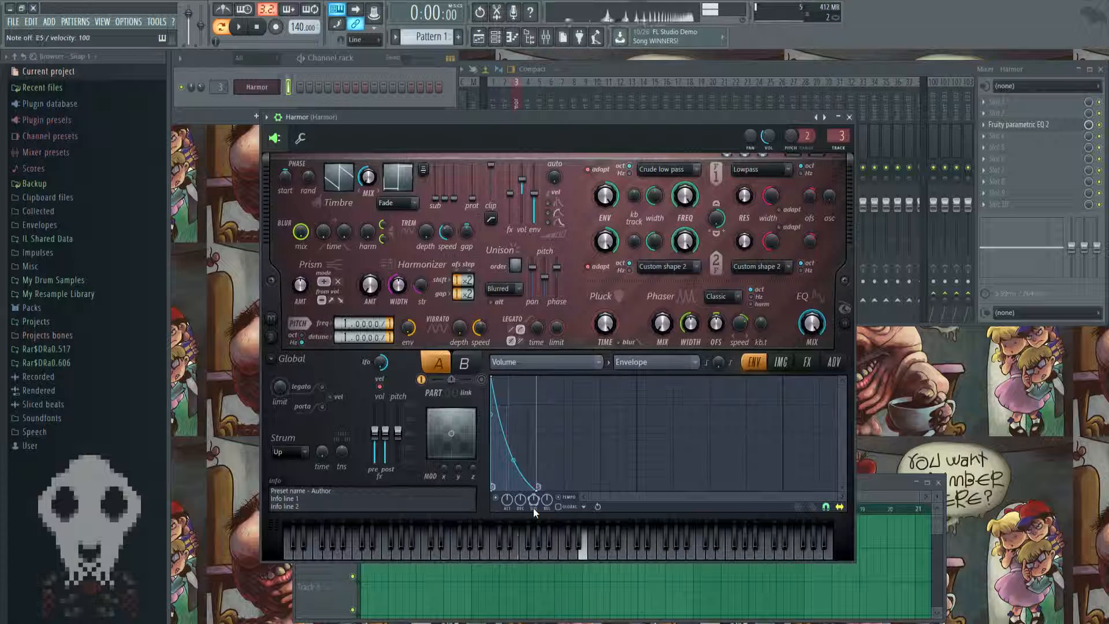
{"action": "key", "text": "bracketleft"}
{"action": "key", "text": "r"}
{"action": "key", "text": "bracketright"}
{"action": "key", "text": "bracketleft"}
{"action": "key", "text": "p"}
{"action": "key", "text": "o"}
{"action": "key", "text": "r"}
{"action": "key", "text": "i"}
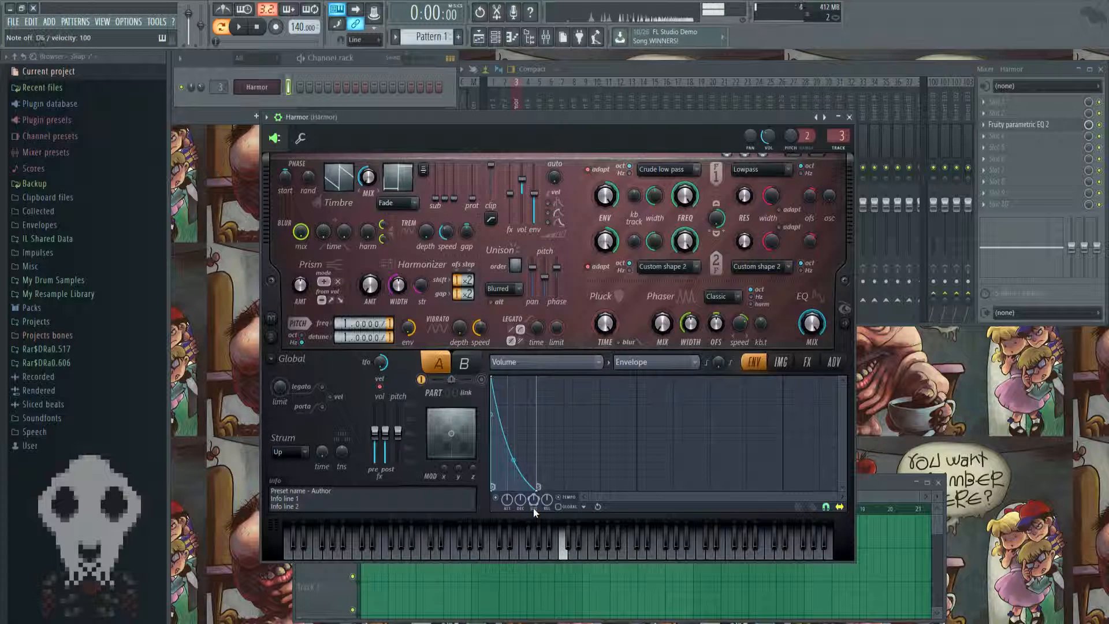
{"action": "key", "text": "u"}
{"action": "key", "text": "o"}
{"action": "key", "text": "r"}
{"action": "key", "text": "p"}
{"action": "key", "text": "bracketleft"}
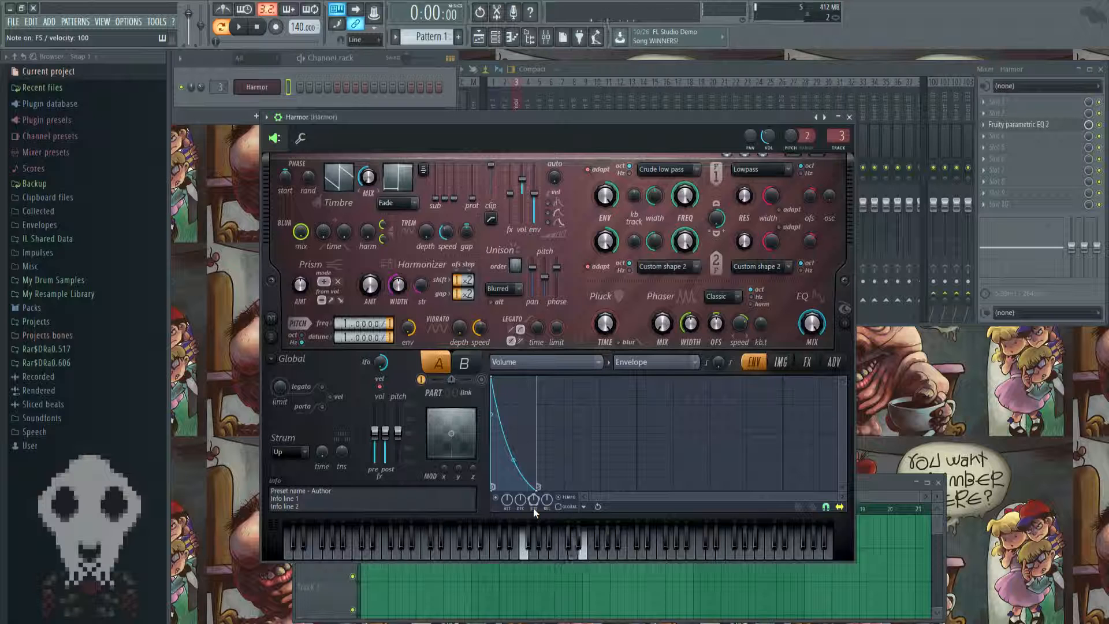
{"action": "key", "text": "e"}
{"action": "key", "text": "p"}
{"action": "key", "text": "o"}
{"action": "key", "text": "w"}
{"action": "key", "text": "p"}
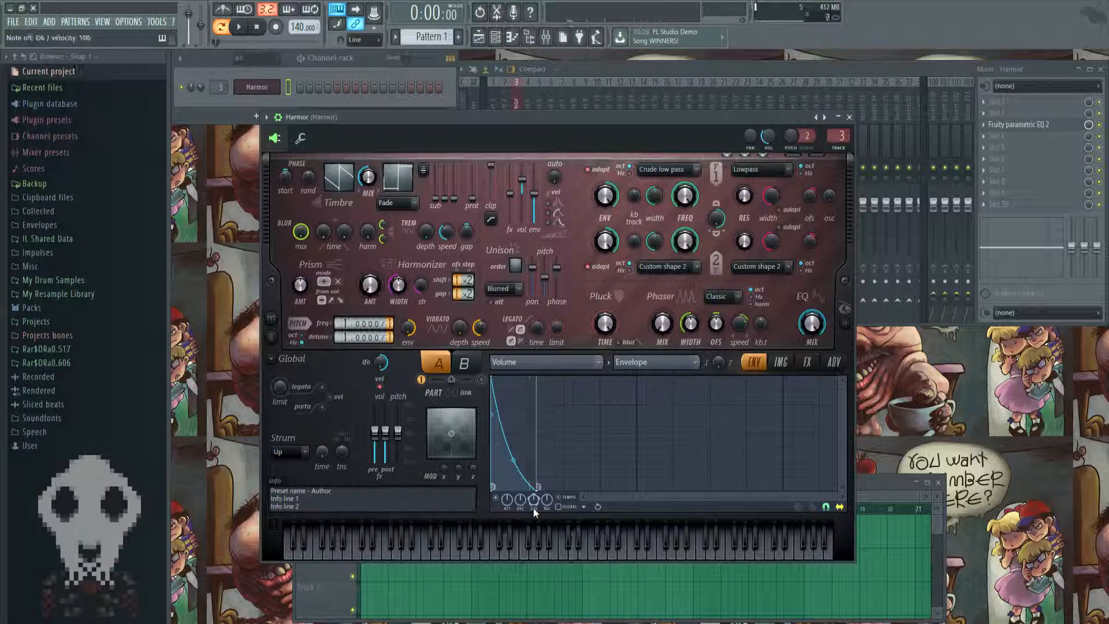
{"action": "key", "text": "c"}
{"action": "key", "text": "c"}
{"action": "key", "text": "c"}
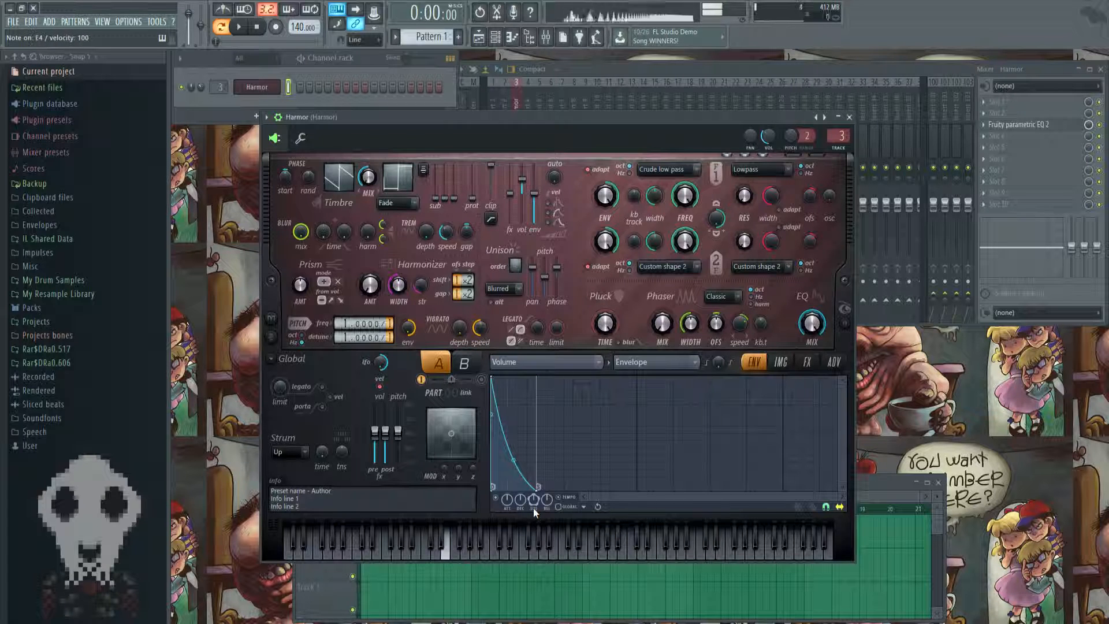
Nudge the envelope's end point, play a test note, and switch the volume envelope off.
{"action": "mouse_move", "coordinate": [537, 486]}
{"action": "left_mouse_down"}
{"action": "mouse_move", "coordinate": [598, 508]}
{"action": "mouse_move", "coordinate": [536, 491]}
{"action": "left_mouse_up"}
{"action": "key", "text": "c"}
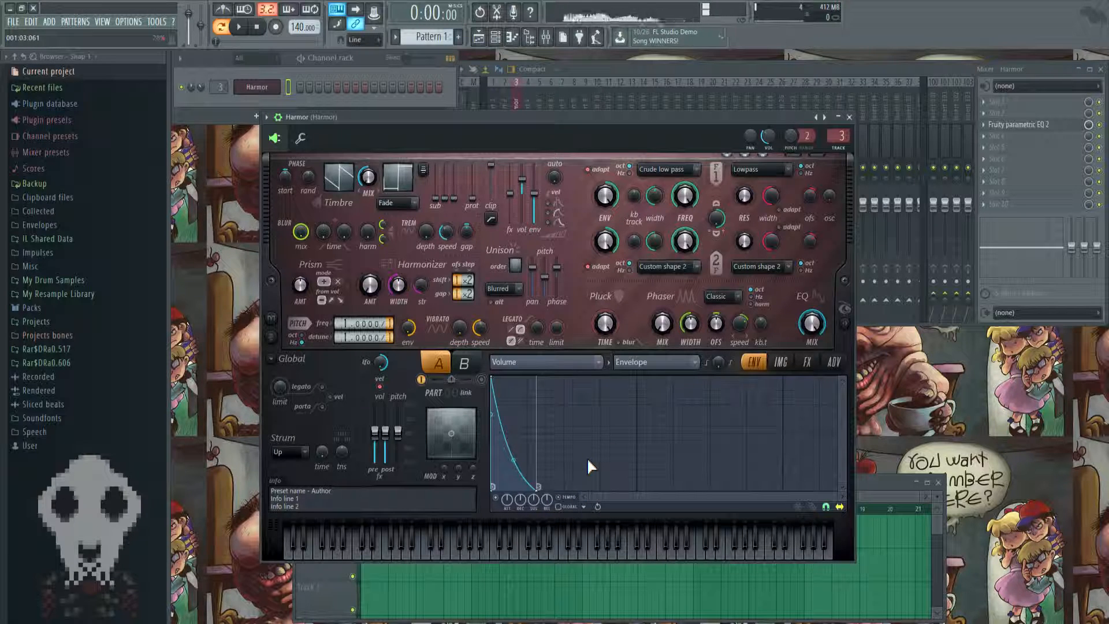
{"action": "left_click", "coordinate": [495, 497]}
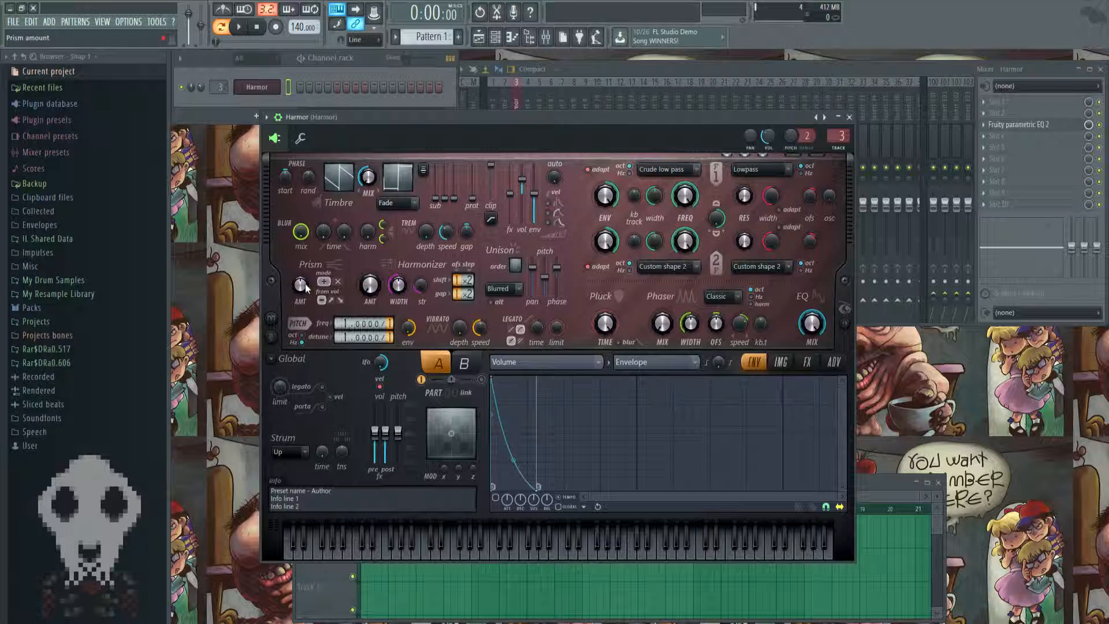
Show Harmor's harmonic visualizer and open the Fruity parametric EQ 2, playing notes to compare the two spectrum displays.
{"action": "left_click", "coordinate": [844, 321]}
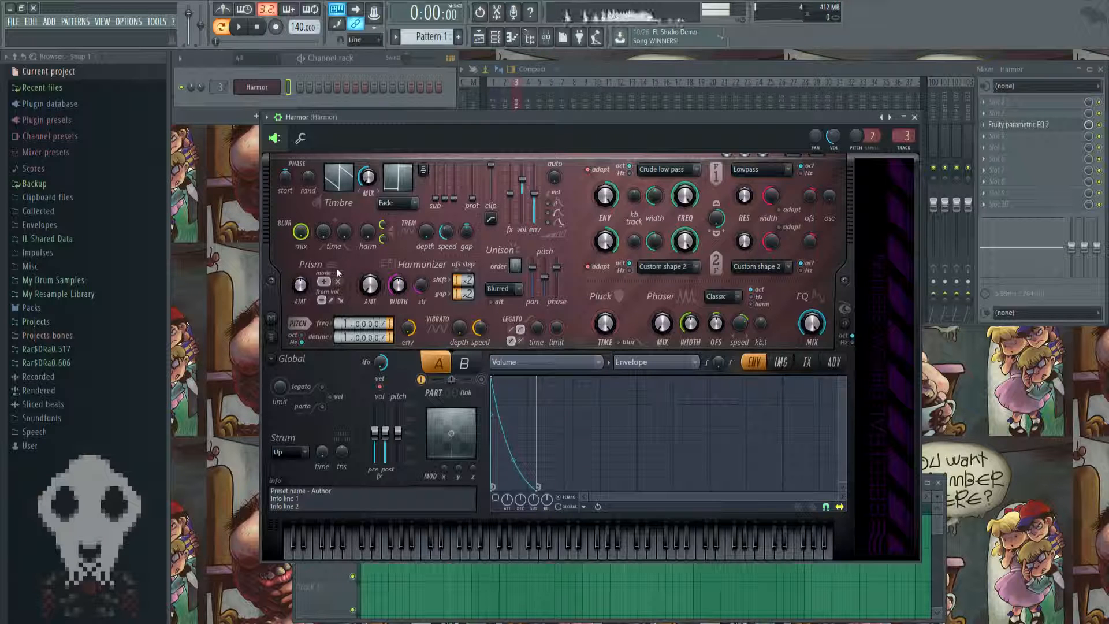
{"action": "key", "text": "c"}
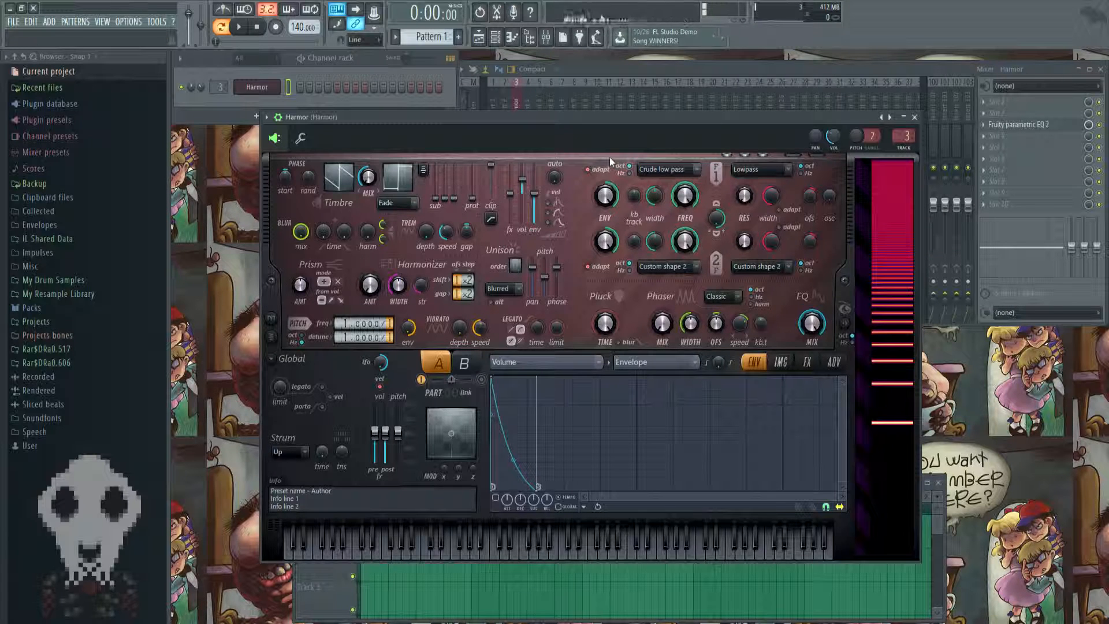
{"action": "left_click", "coordinate": [1009, 126]}
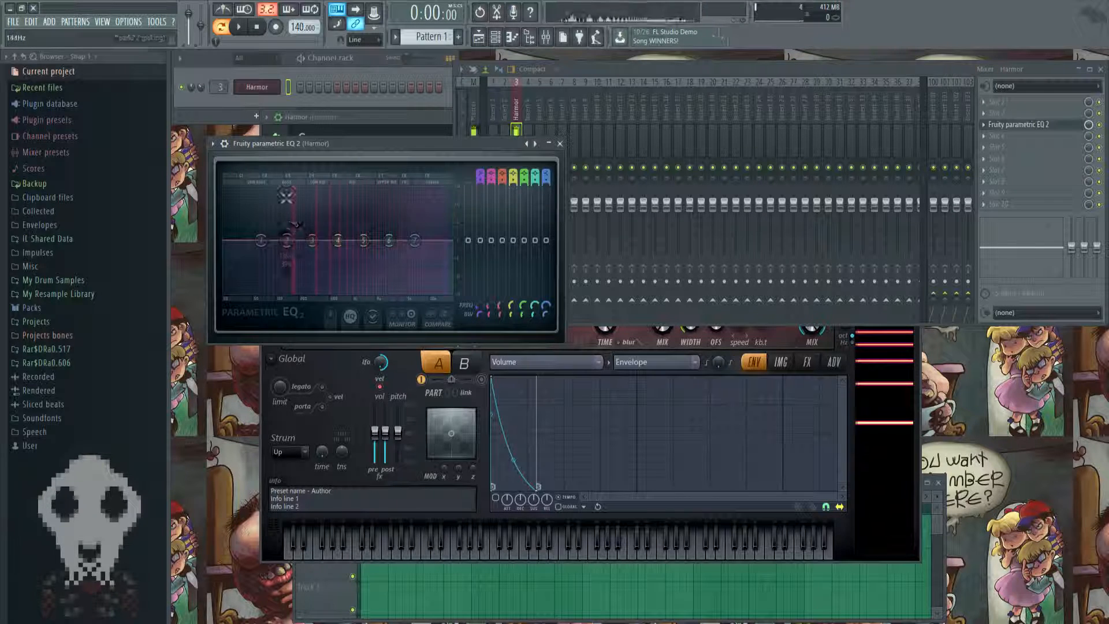
{"action": "key", "text": "c"}
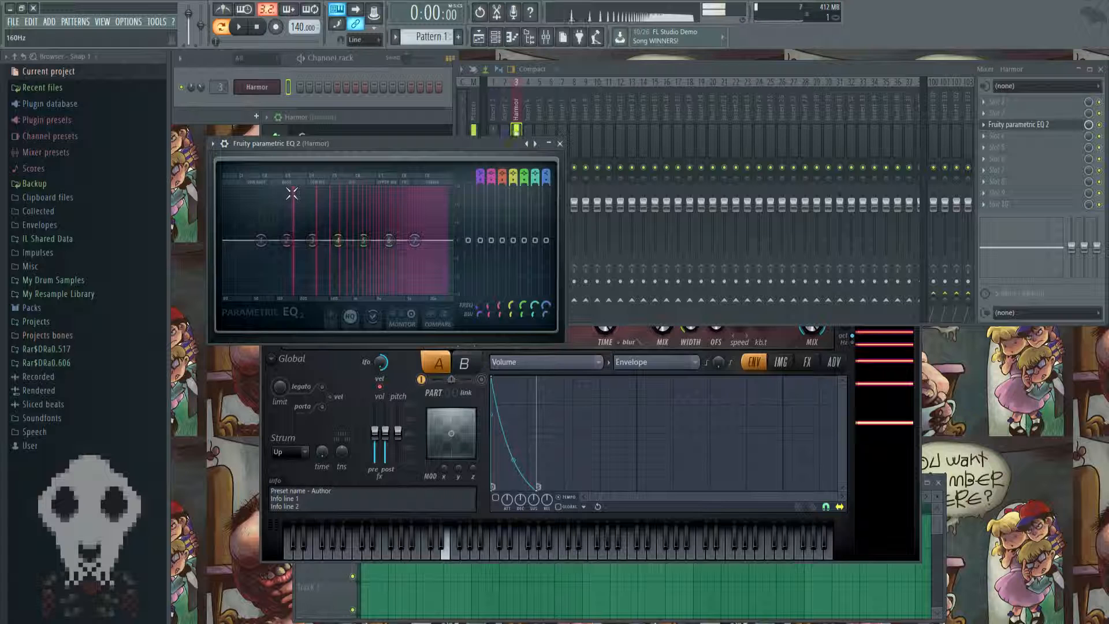
{"action": "left_click", "coordinate": [448, 557]}
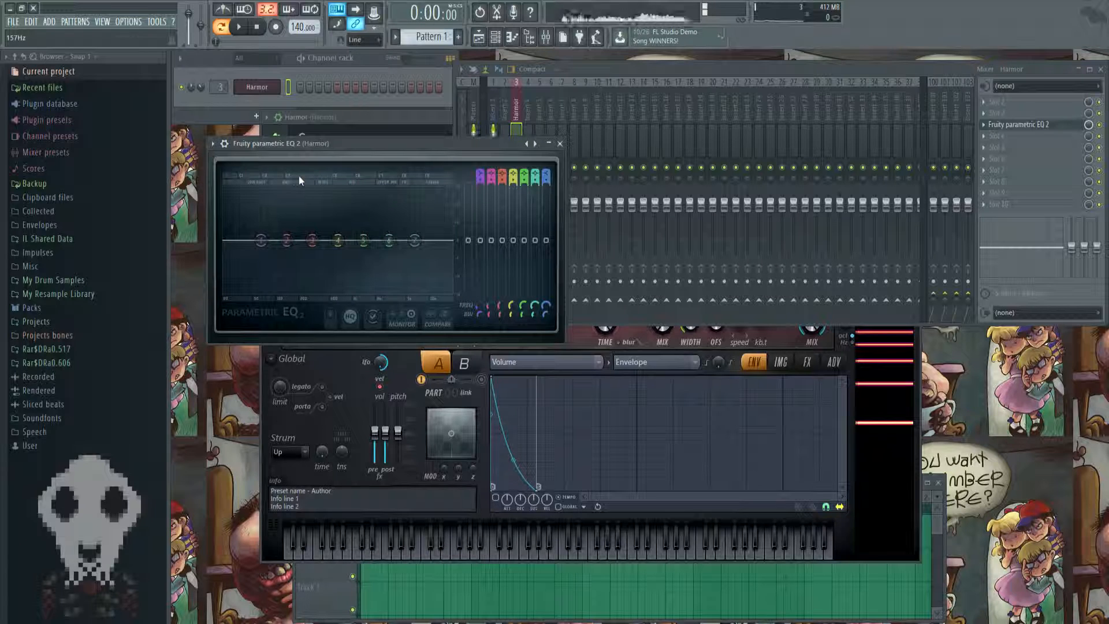
{"action": "key", "text": "c"}
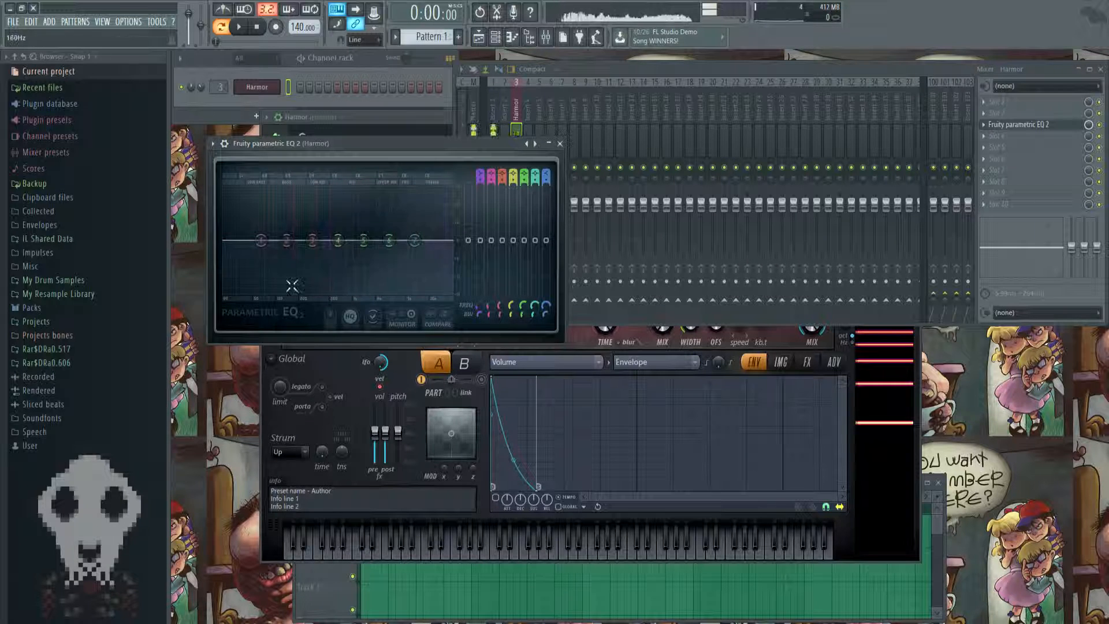
Move the Fruity parametric EQ 2 and Harmor windows apart to reduce their overlap.
{"action": "left_click_drag", "start_coordinate": [339, 149], "coordinate": [814, 96]}
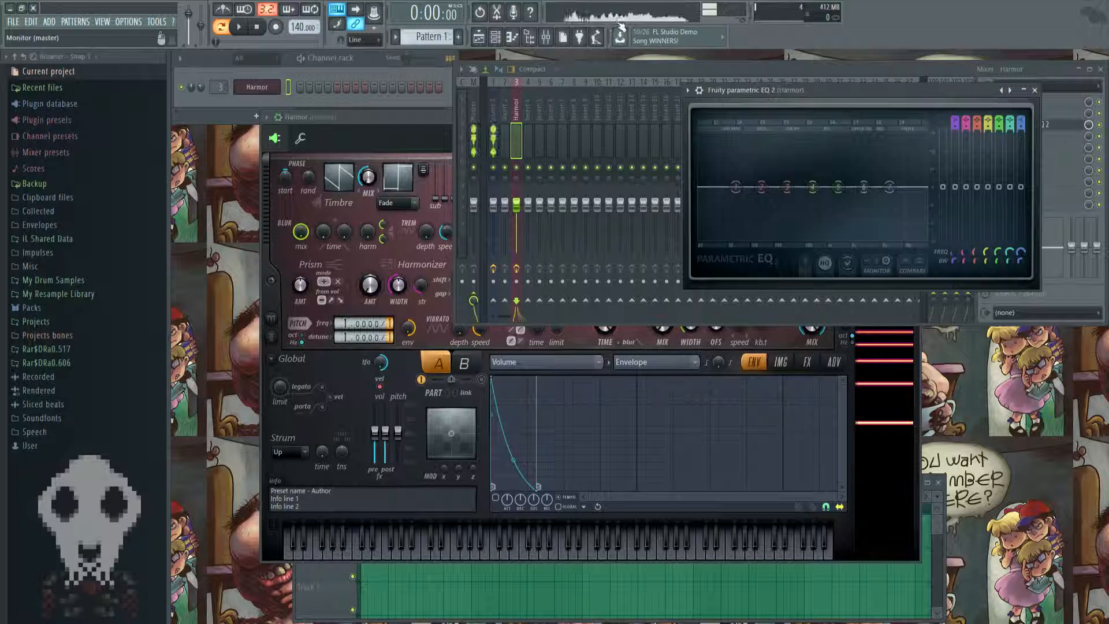
{"action": "left_click_drag", "start_coordinate": [785, 95], "coordinate": [643, 77]}
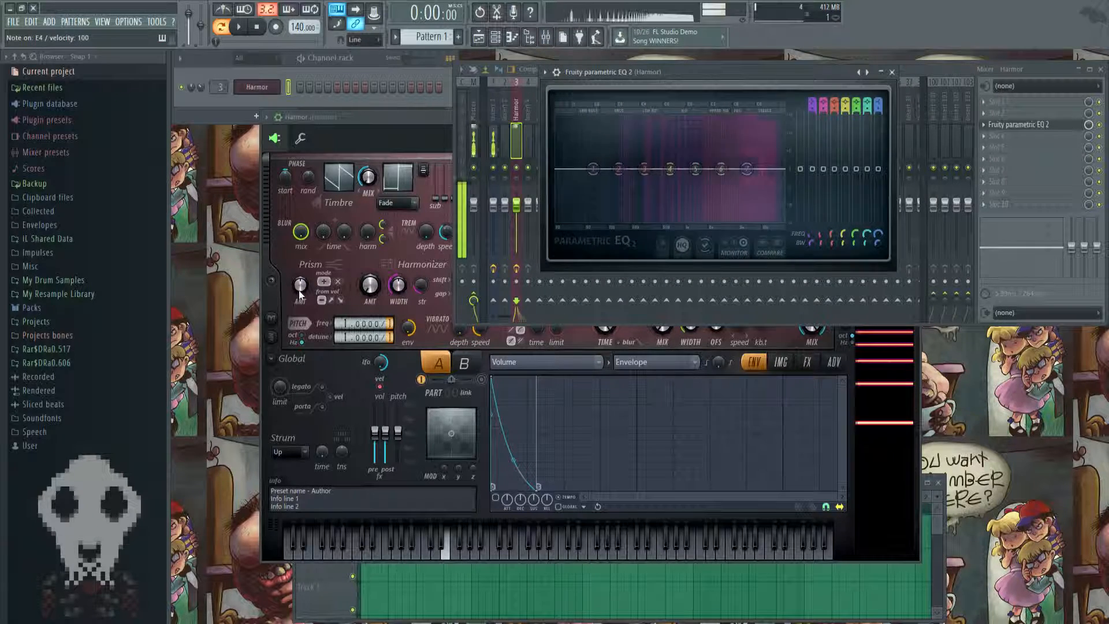
{"action": "left_click", "coordinate": [299, 290]}
{"action": "left_click_drag", "start_coordinate": [468, 117], "coordinate": [455, 183]}
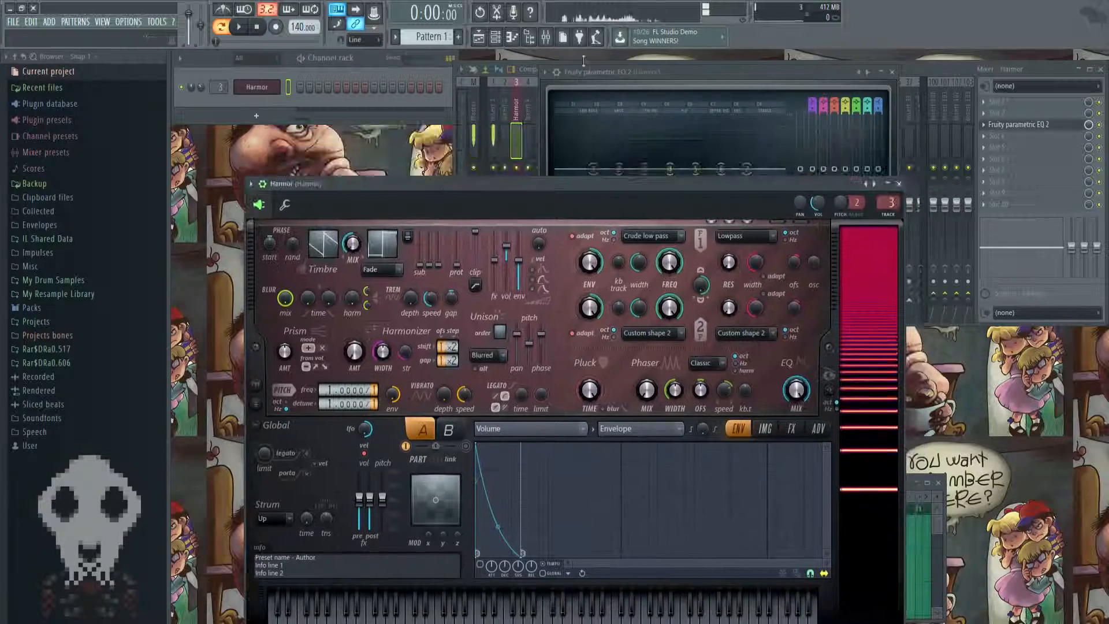
{"action": "left_click_drag", "start_coordinate": [583, 70], "coordinate": [736, 89]}
{"action": "left_click_drag", "start_coordinate": [338, 191], "coordinate": [274, 150]}
Make the Harmor window detached and arrange it side by side with the Fruity parametric EQ 2.
{"action": "left_click", "coordinate": [188, 142]}
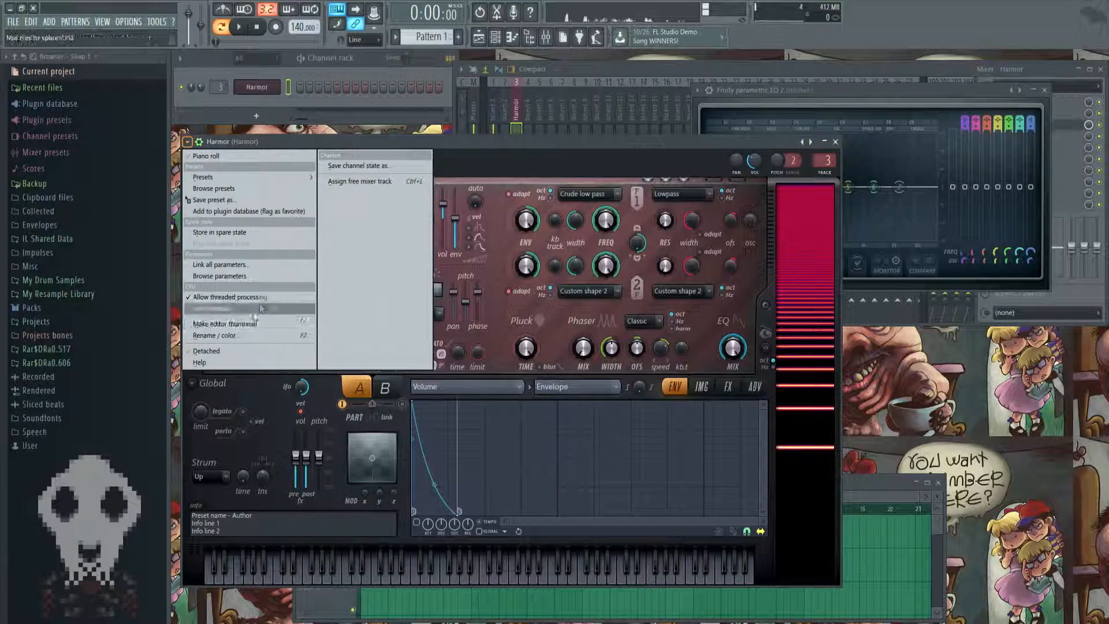
{"action": "left_click", "coordinate": [253, 351]}
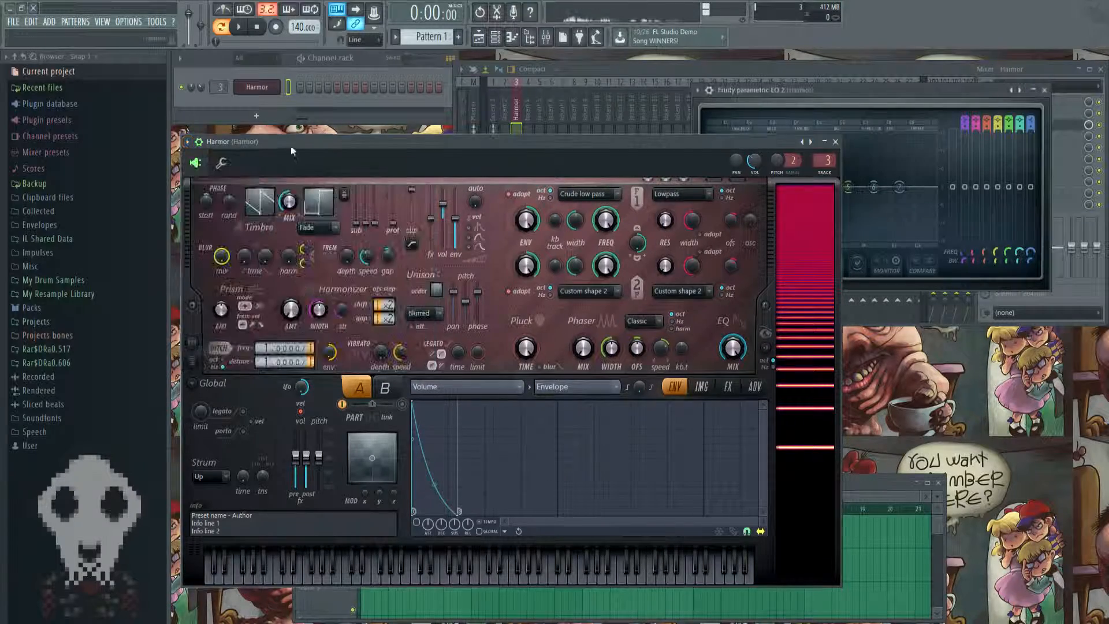
{"action": "left_click_drag", "start_coordinate": [291, 151], "coordinate": [151, 77]}
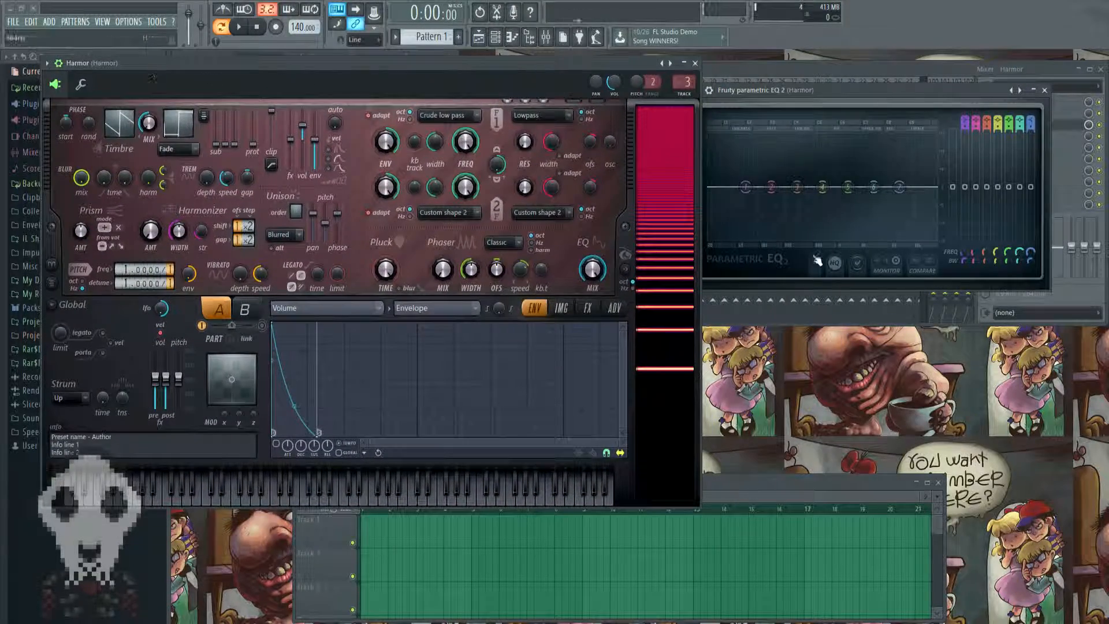
{"action": "left_click_drag", "start_coordinate": [735, 90], "coordinate": [737, 65]}
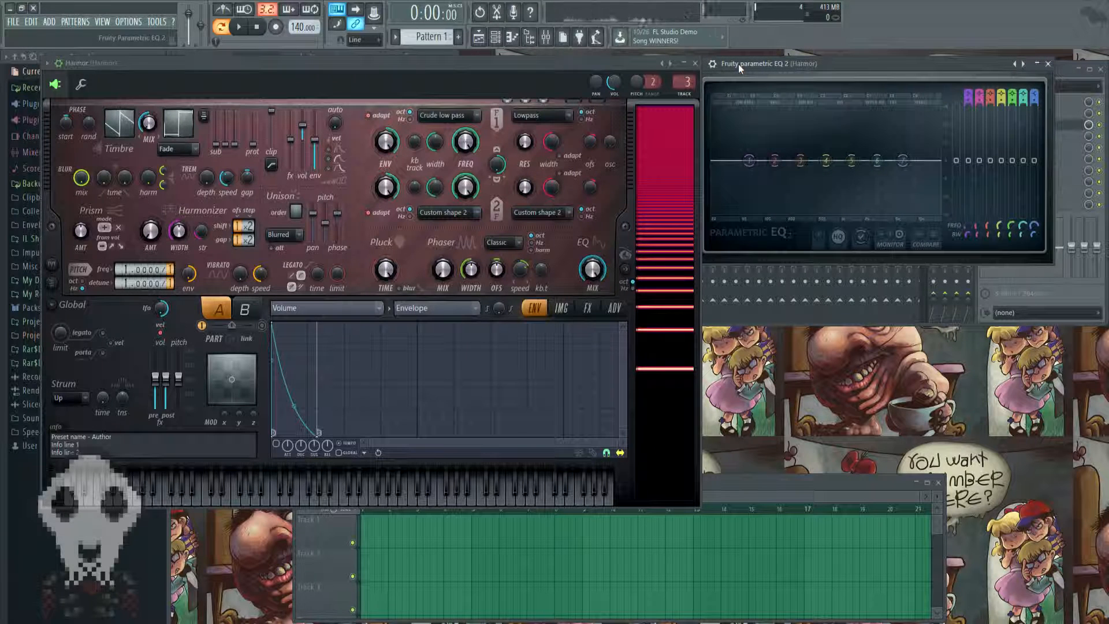
Hold a note while turning the Prism amount down, then reset the amount to its default.
{"action": "key", "text": "c"}
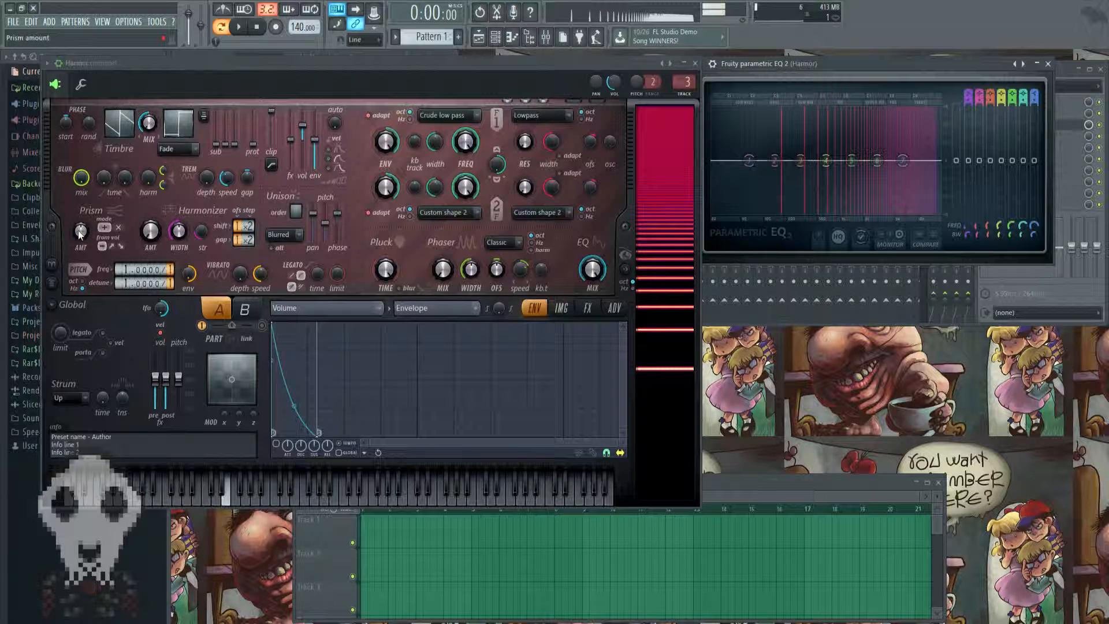
{"action": "left_click", "coordinate": [81, 231]}
{"action": "left_click_drag", "start_coordinate": [80, 231], "coordinate": [80, 335]}
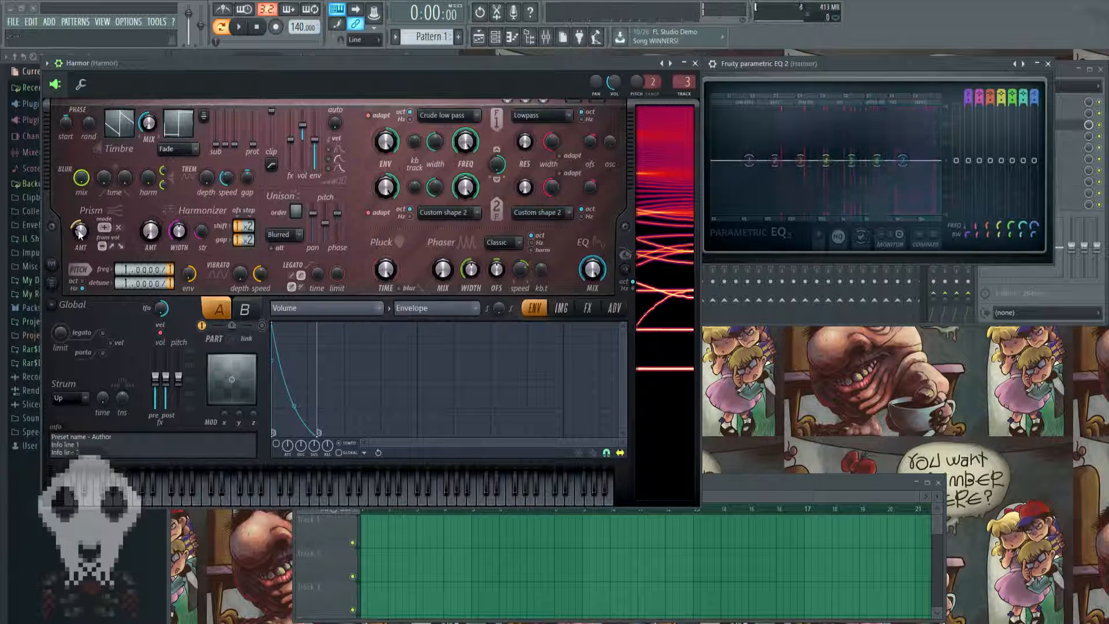
{"action": "right_click", "coordinate": [80, 230]}
{"action": "left_click", "coordinate": [94, 236]}
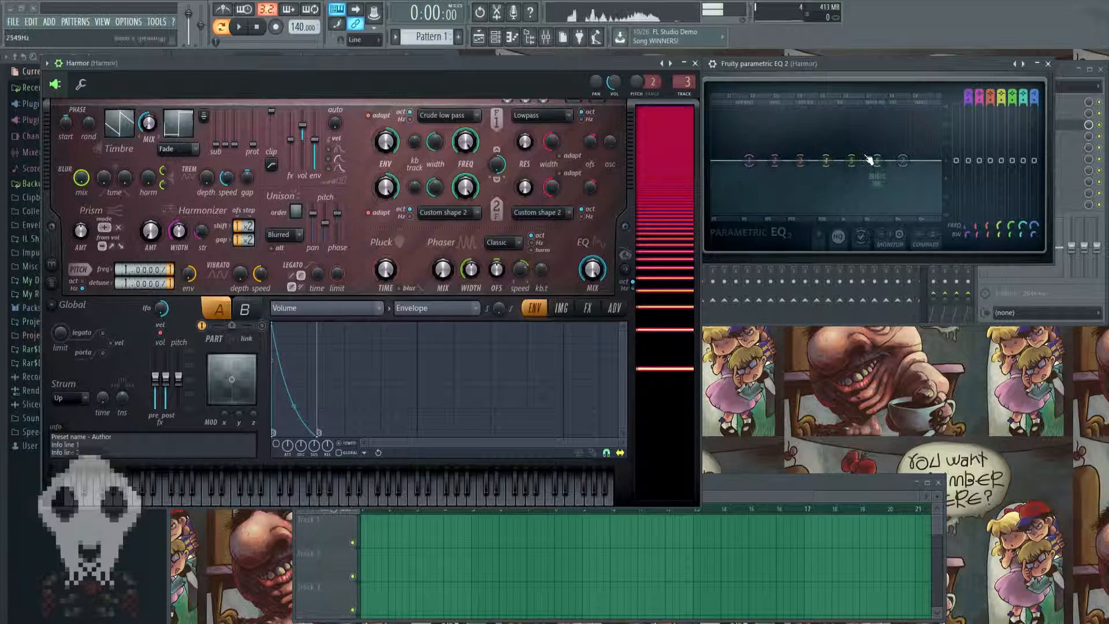
Vary the Prism amount slightly during a held note, then reset it.
{"action": "key", "text": "c"}
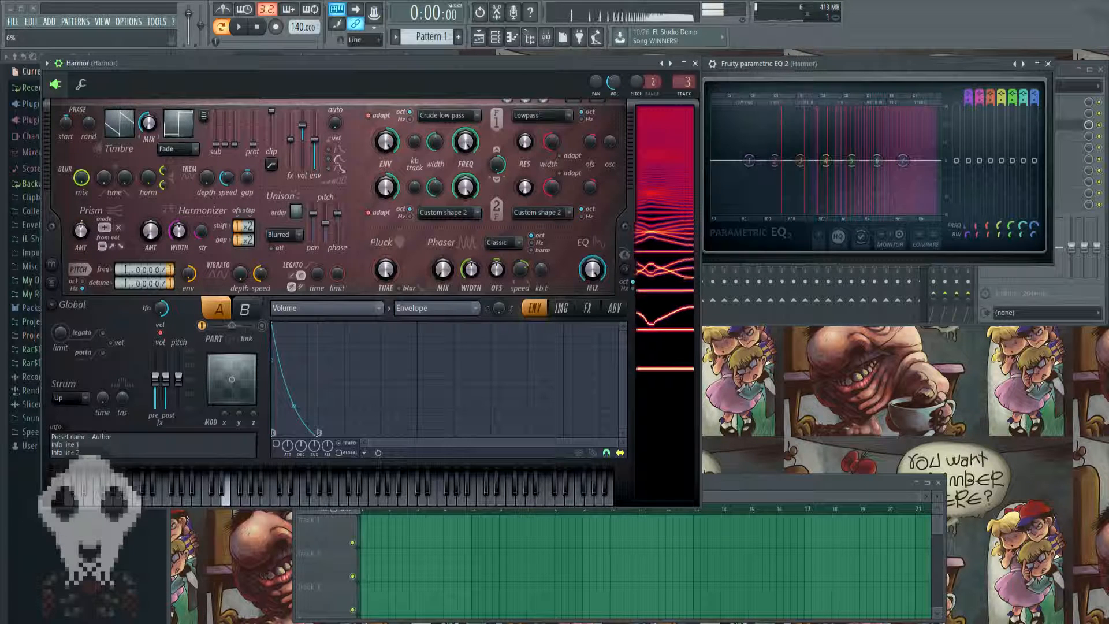
{"action": "right_click", "coordinate": [82, 231]}
{"action": "left_click", "coordinate": [86, 239]}
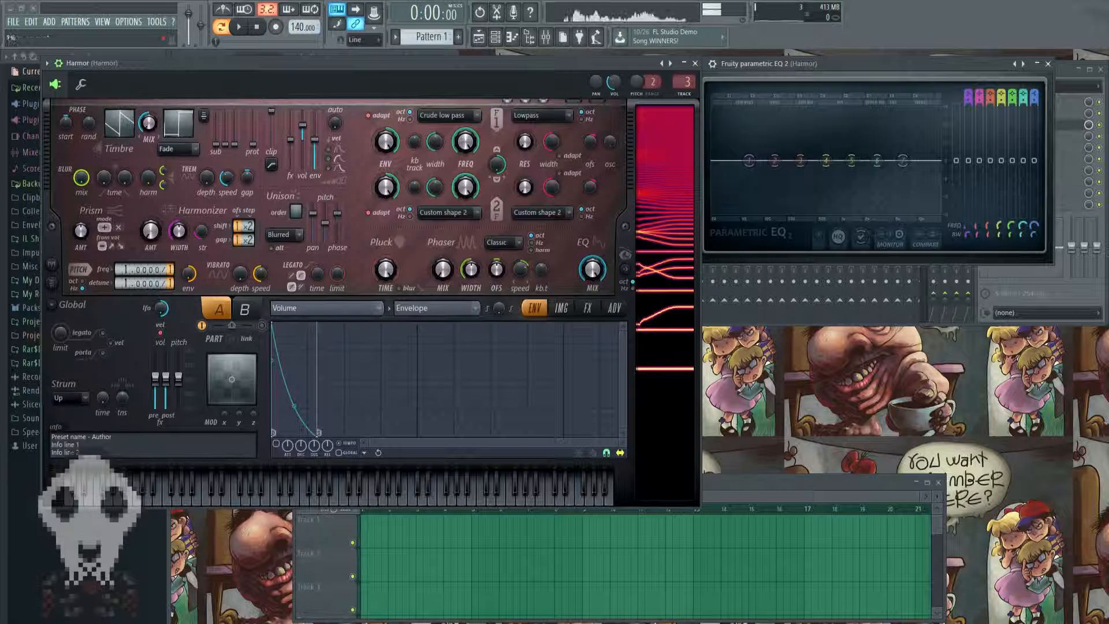
Play a short run of notes to hear the sound with the Prism amount at its default.
{"action": "key", "text": "n"}
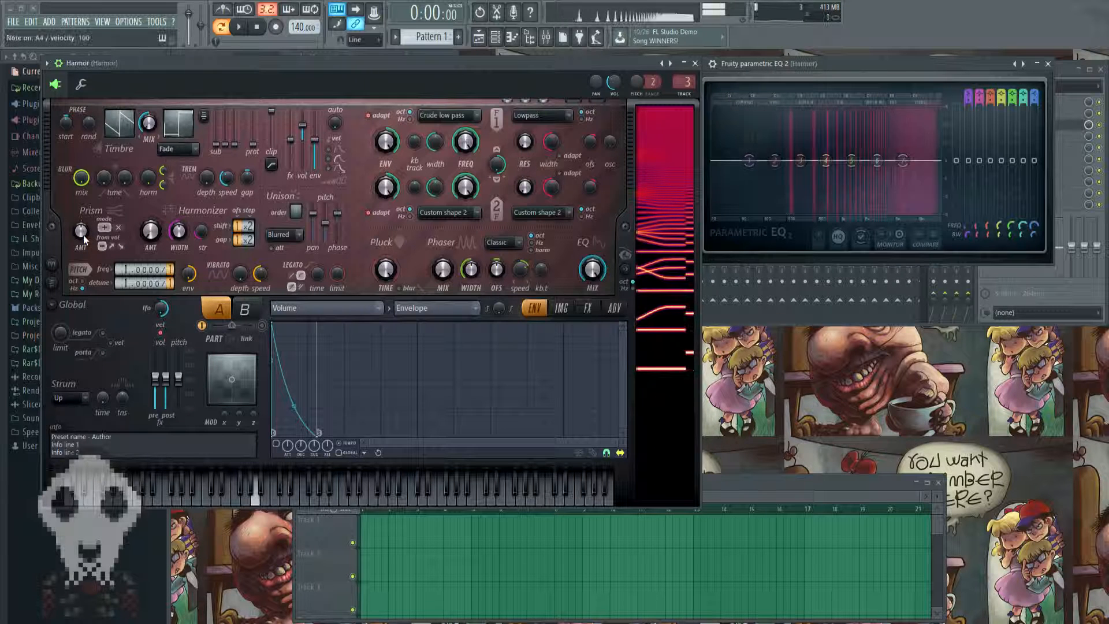
{"action": "key", "text": "m"}
{"action": "key", "text": "o"}
{"action": "key", "text": "p"}
{"action": "key", "text": "o"}
{"action": "key", "text": "i"}
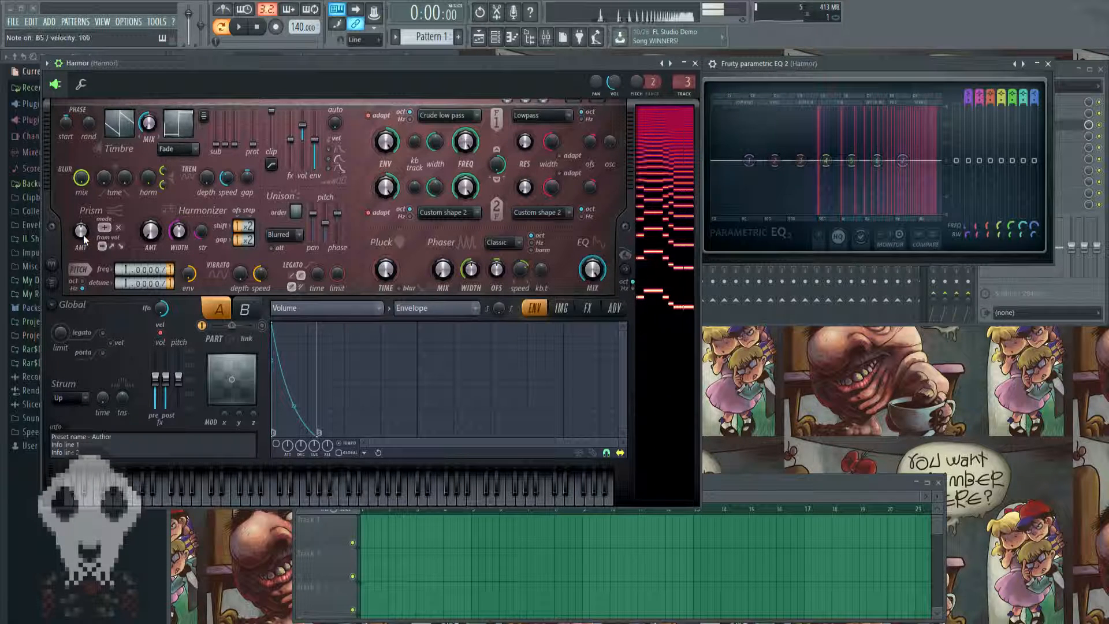
Audition Prism's second mode by raising the amount to about 71% on a held note, then reset the amount and restore the first mode.
{"action": "right_click", "coordinate": [84, 238]}
{"action": "left_click", "coordinate": [116, 245]}
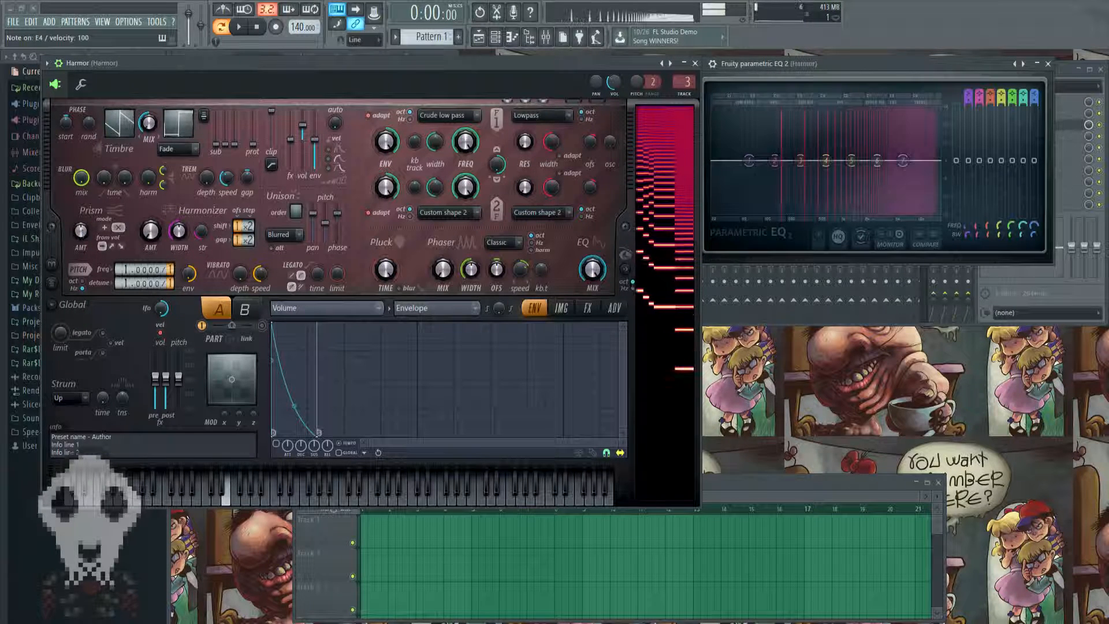
{"action": "left_click_drag", "start_coordinate": [83, 234], "coordinate": [82, 208]}
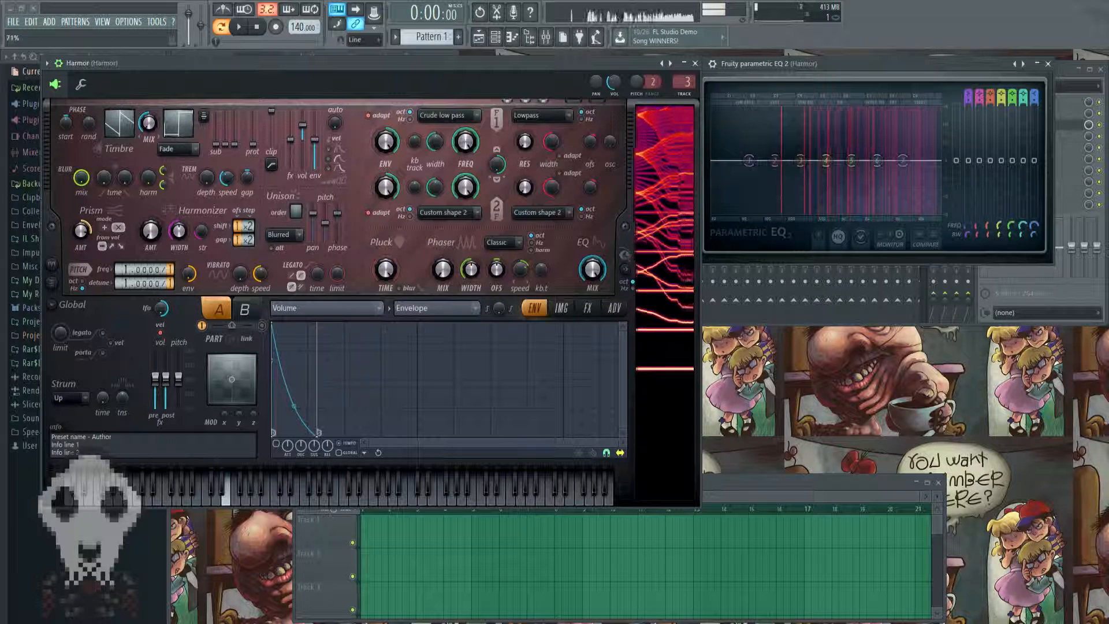
{"action": "right_click", "coordinate": [82, 231]}
{"action": "left_click", "coordinate": [92, 238]}
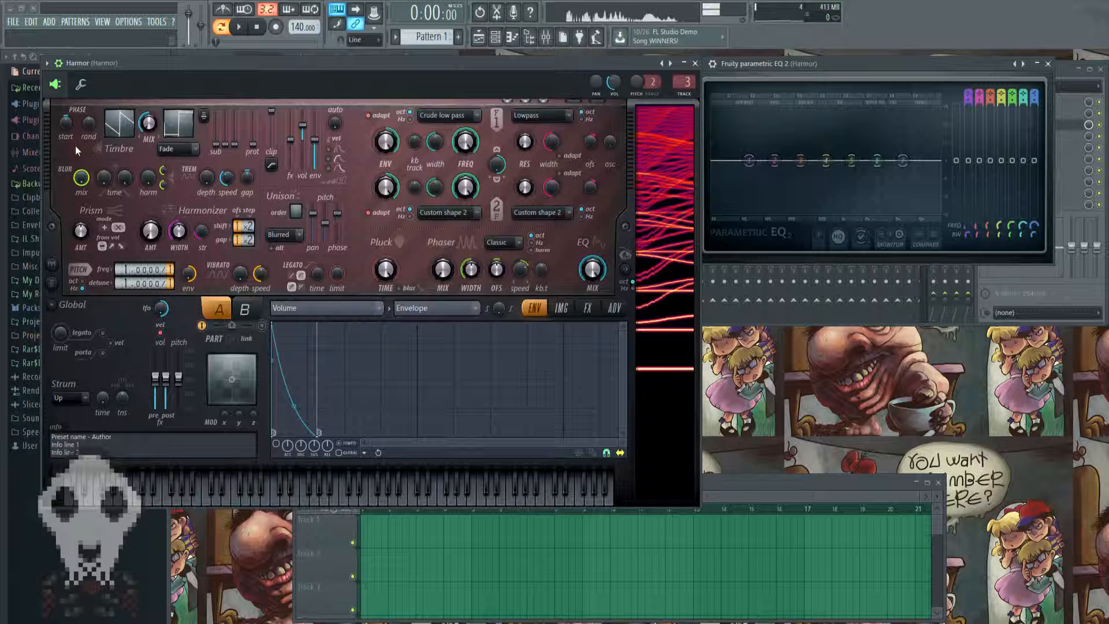
{"action": "left_click", "coordinate": [112, 230]}
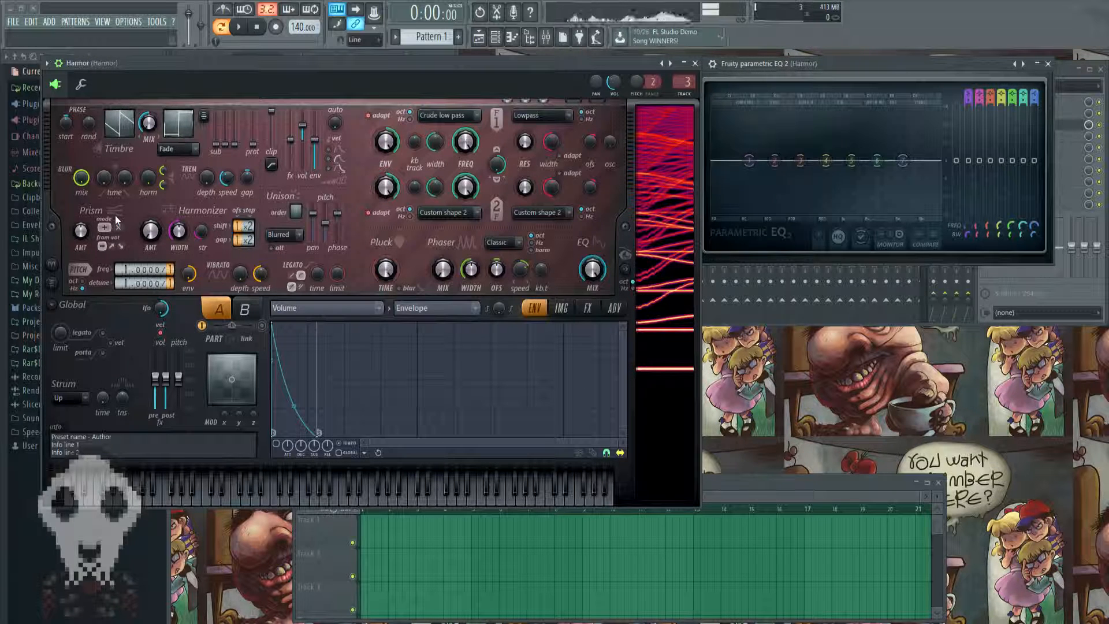
{"action": "left_click", "coordinate": [103, 246]}
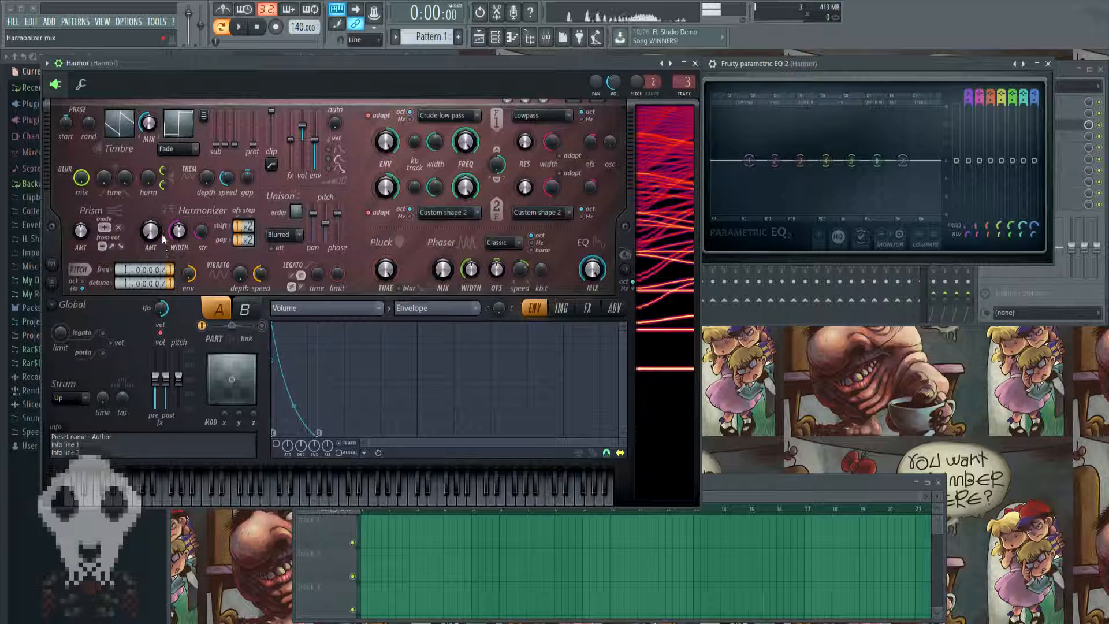
Hold a note while raising the Harmonizer amount to 100%.
{"action": "key", "text": "c"}
{"action": "left_click_drag", "start_coordinate": [151, 237], "coordinate": [151, 167]}
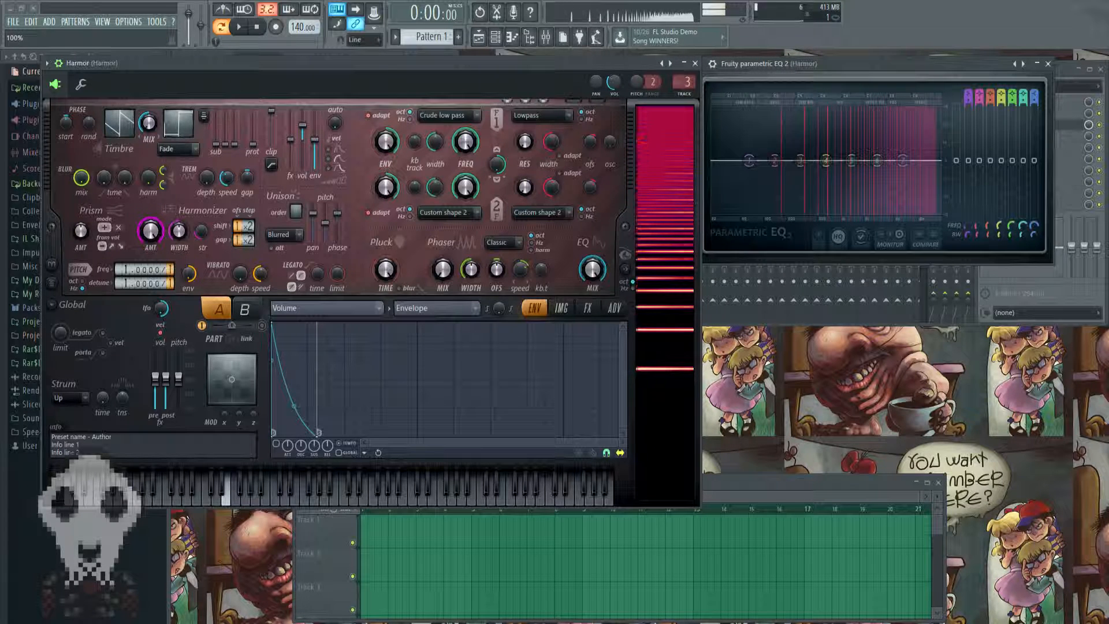
Sweep the Harmonizer's amount and width on held notes to compare their effect on the spectrum.
{"action": "key", "text": "c"}
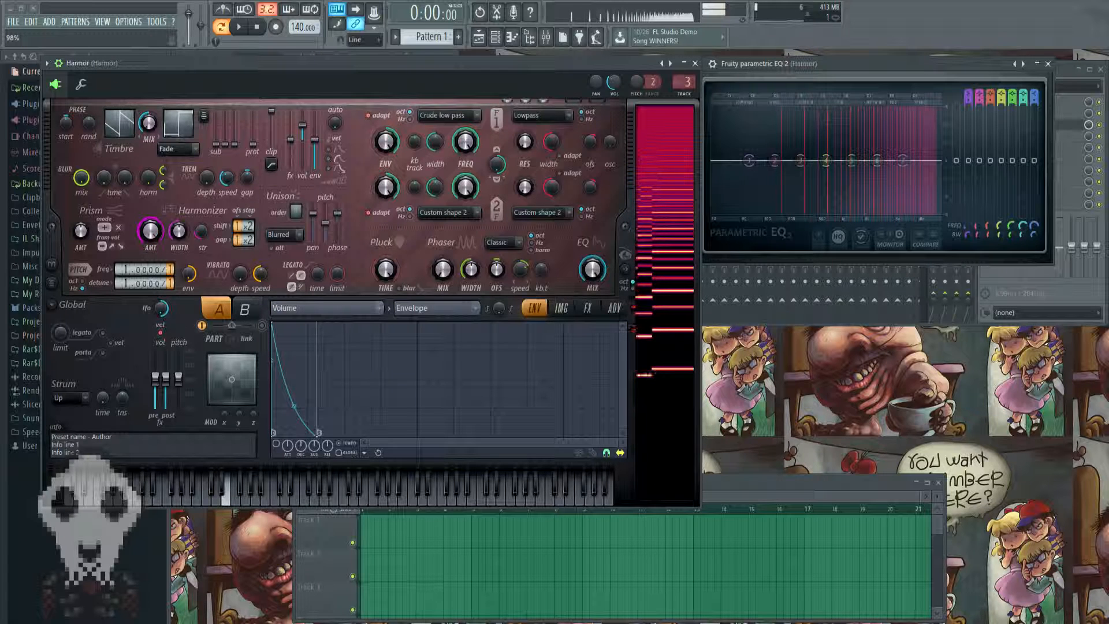
{"action": "left_click_drag", "start_coordinate": [151, 237], "coordinate": [151, 306]}
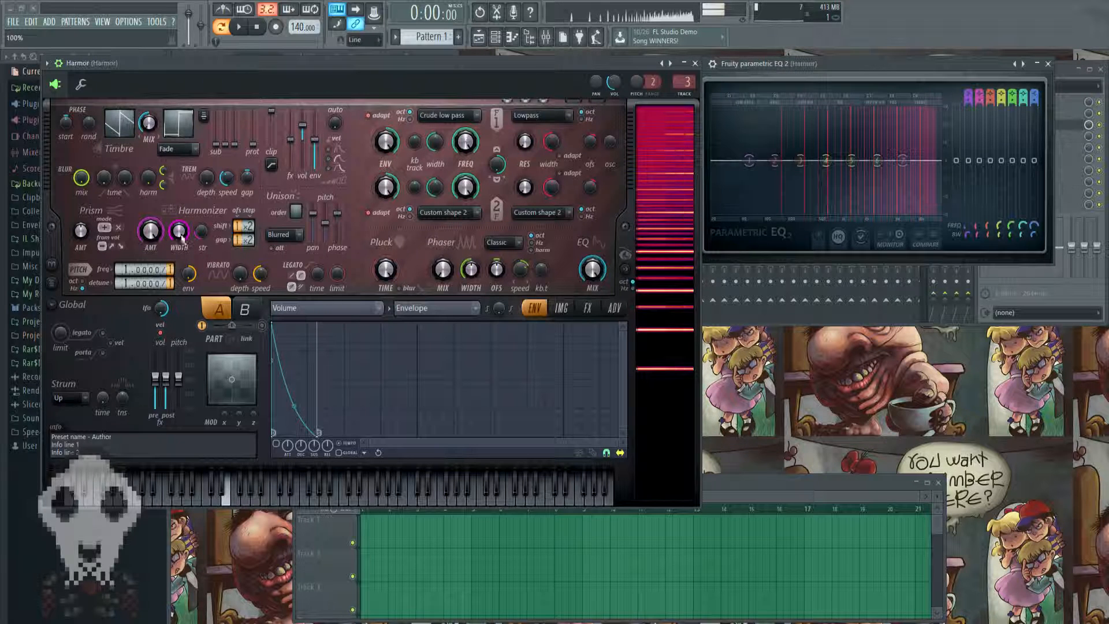
{"action": "left_click_drag", "start_coordinate": [181, 237], "coordinate": [181, 271]}
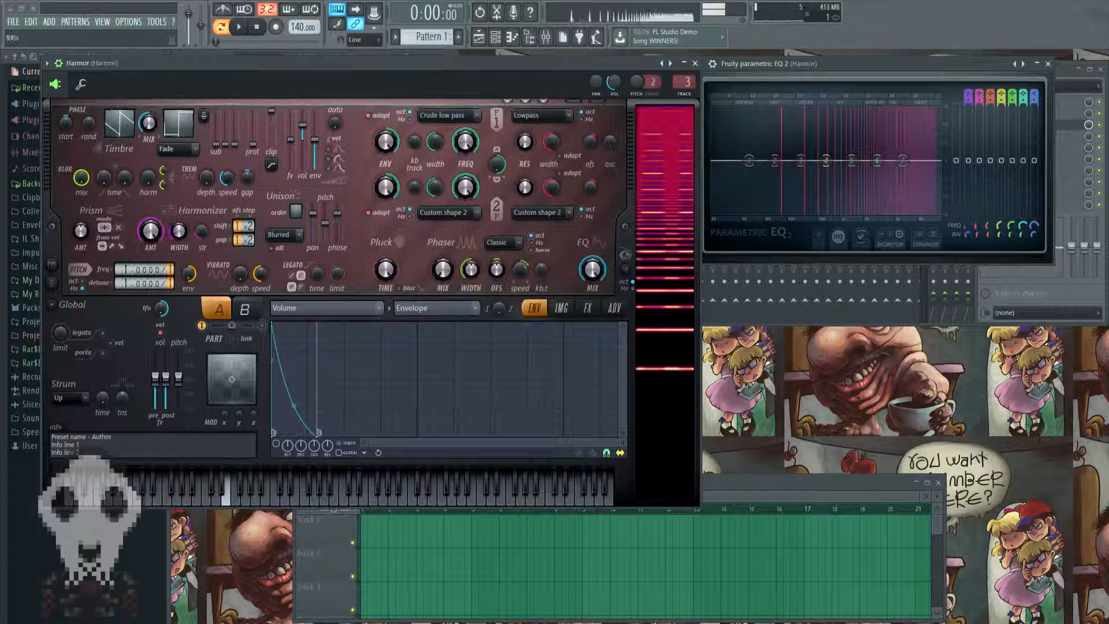
{"action": "right_click", "coordinate": [181, 231]}
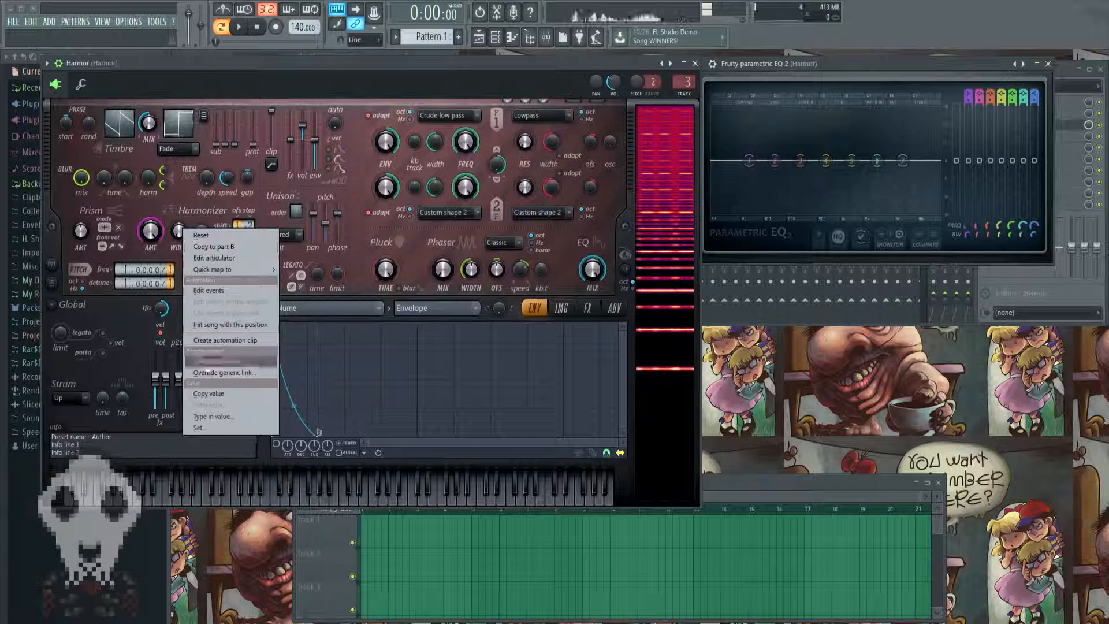
{"action": "right_click", "coordinate": [153, 227]}
{"action": "left_click", "coordinate": [146, 206]}
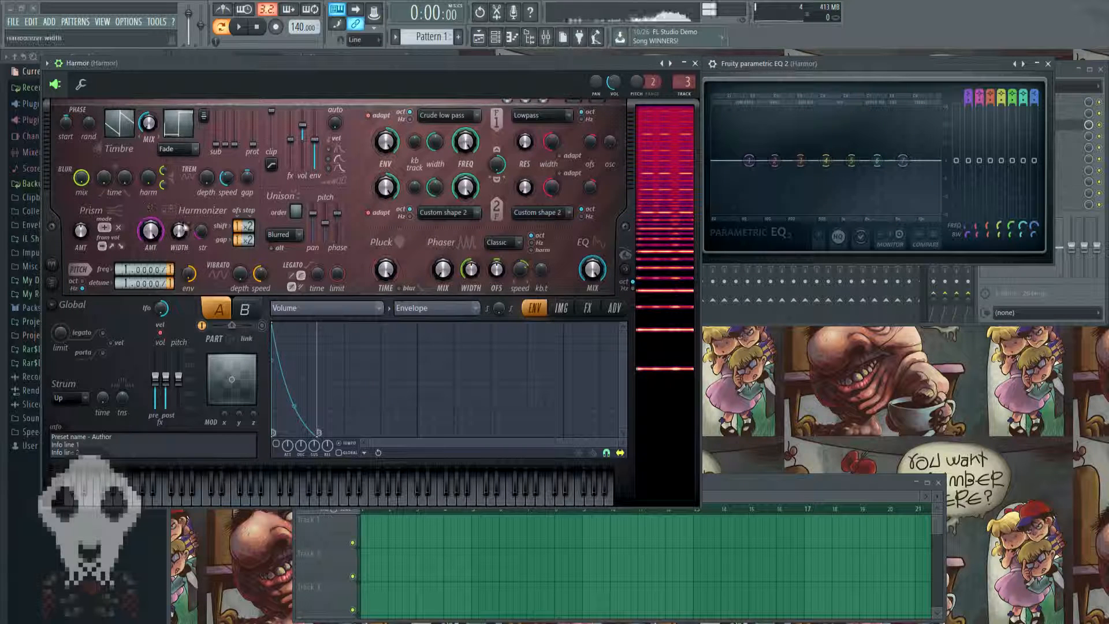
{"action": "left_click_drag", "start_coordinate": [182, 229], "coordinate": [181, 197]}
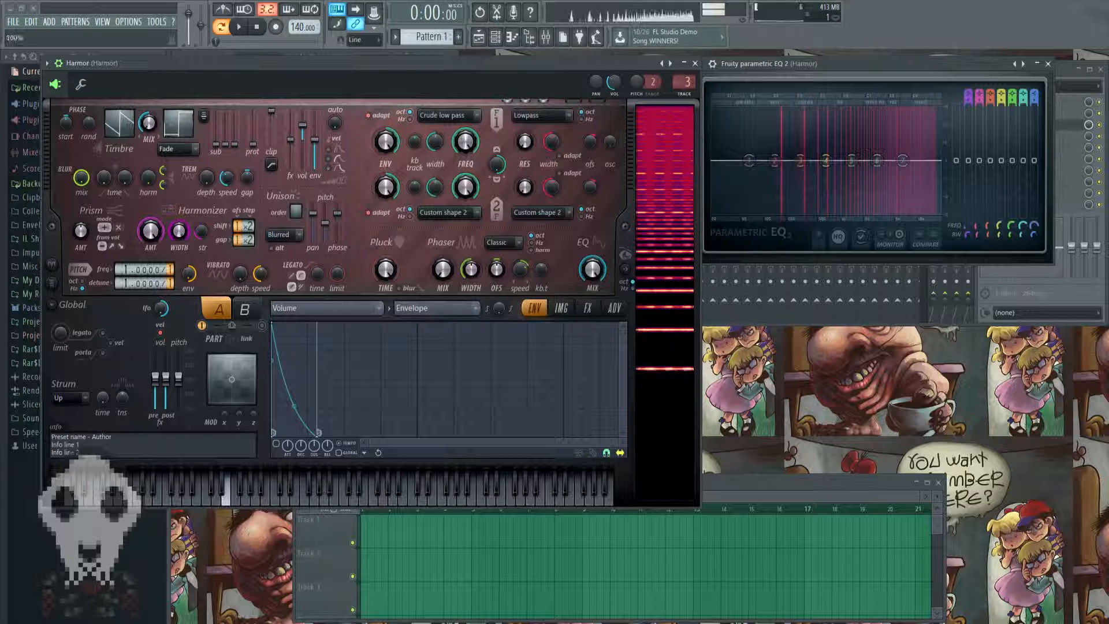
Hide Harmor's scrolling spectrum display, and play repeated notes while adjusting the Harmonizer's shift step.
{"action": "left_click", "coordinate": [625, 269]}
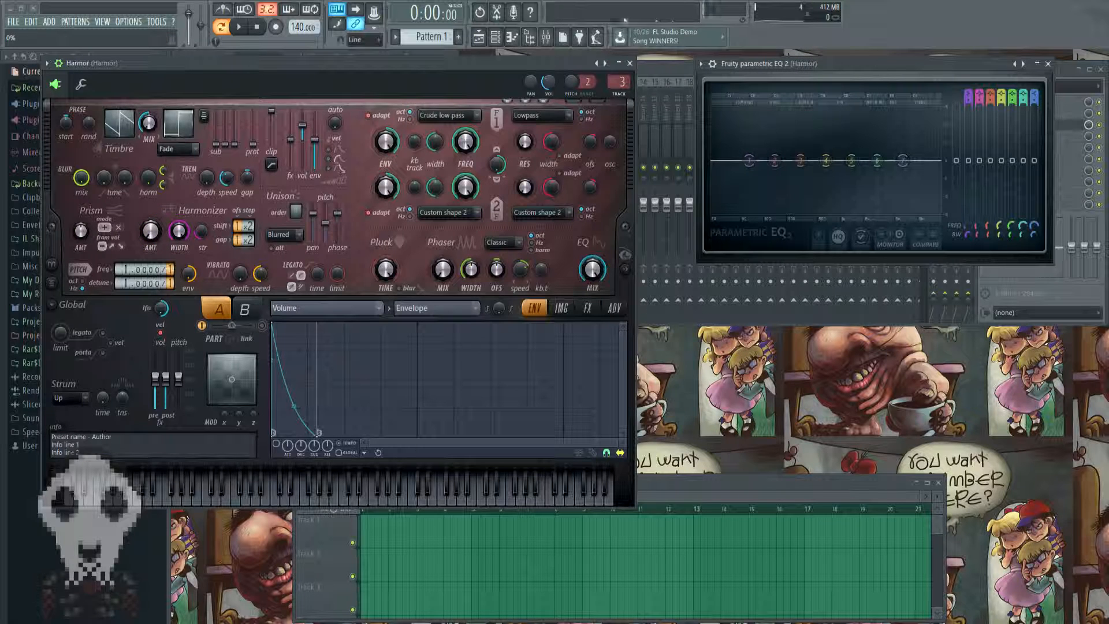
{"action": "key", "text": "c"}
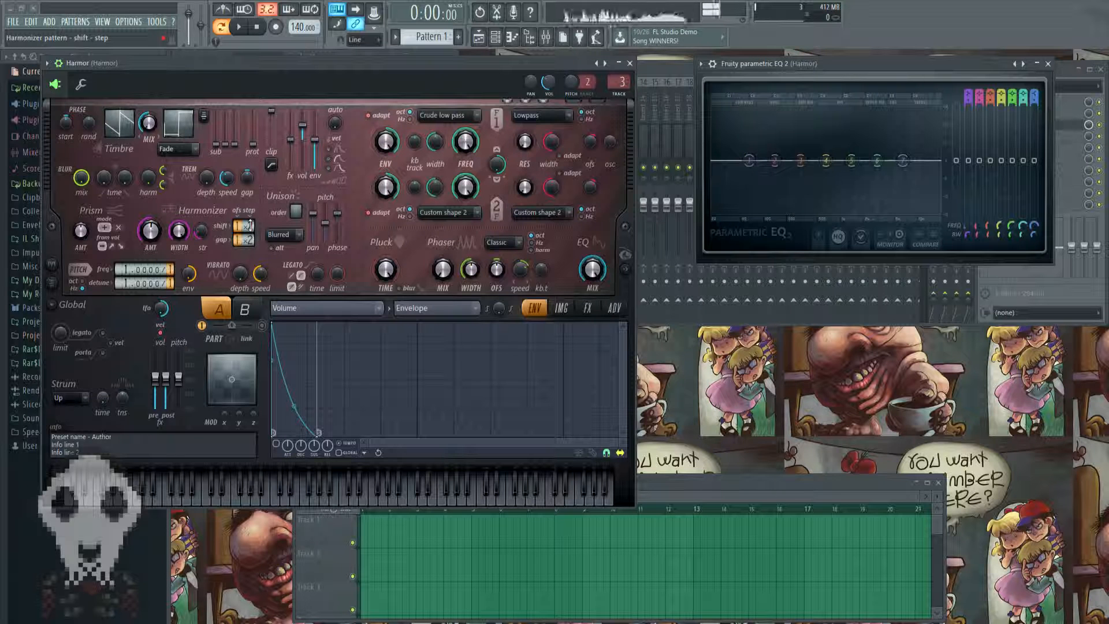
{"action": "key", "text": "c"}
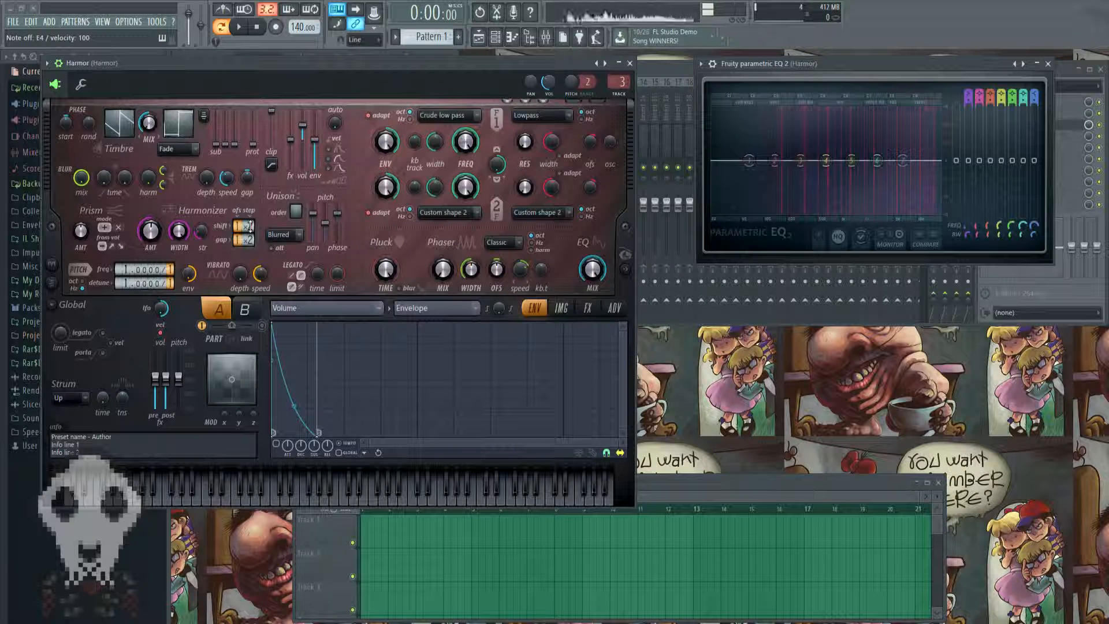
{"action": "key", "text": "c"}
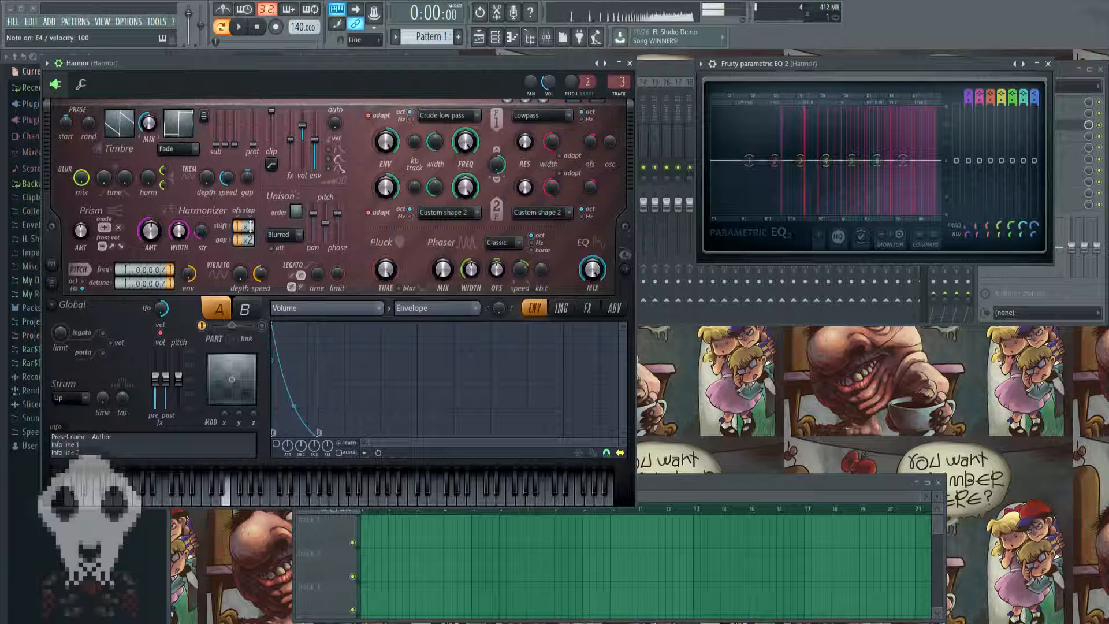
{"action": "key", "text": "c"}
{"action": "left_click_drag", "start_coordinate": [250, 226], "coordinate": [250, 220]}
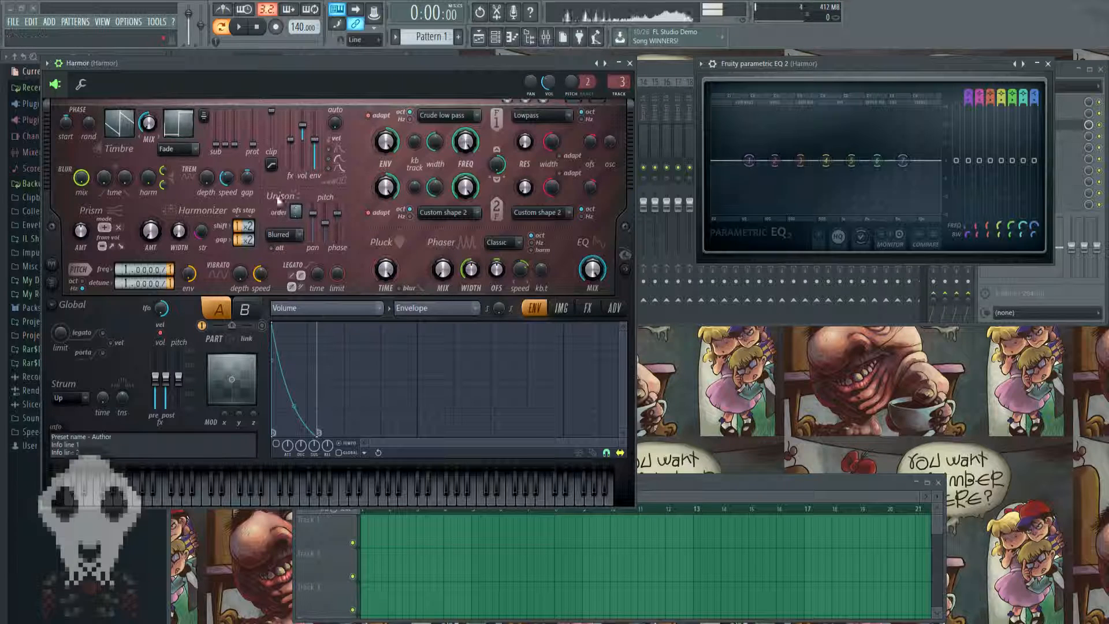
Move the Harmor window clear of the browser, and adjust the Unison order while playing a few notes.
{"action": "left_click_drag", "start_coordinate": [360, 75], "coordinate": [443, 104]}
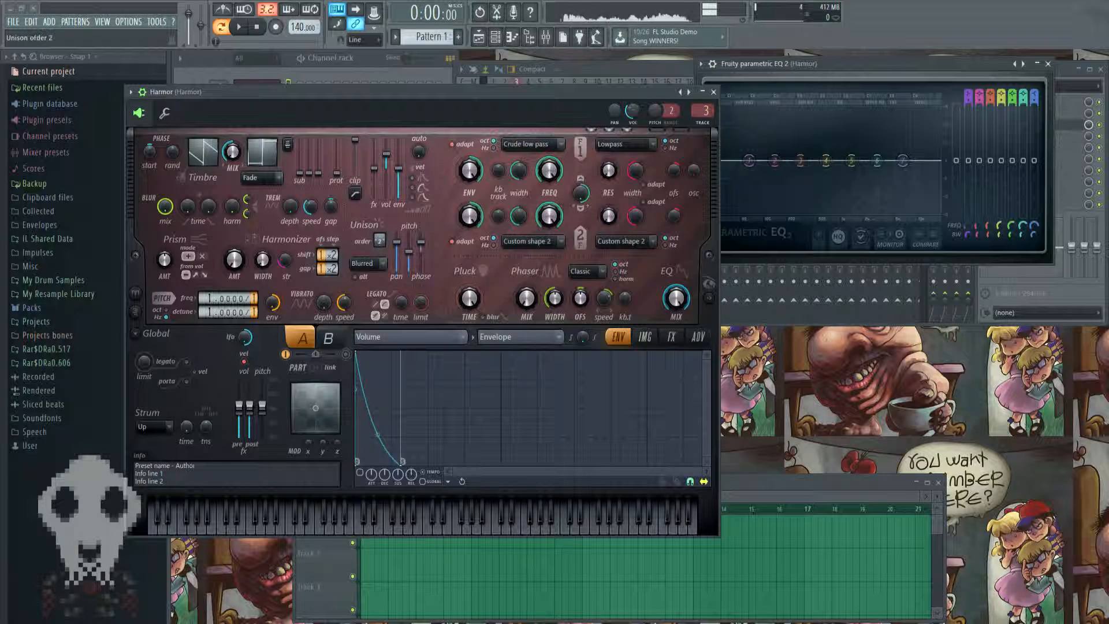
{"action": "left_click_drag", "start_coordinate": [379, 240], "coordinate": [379, 233]}
{"action": "key", "text": "x"}
{"action": "key", "text": "x"}
{"action": "key", "text": "x"}
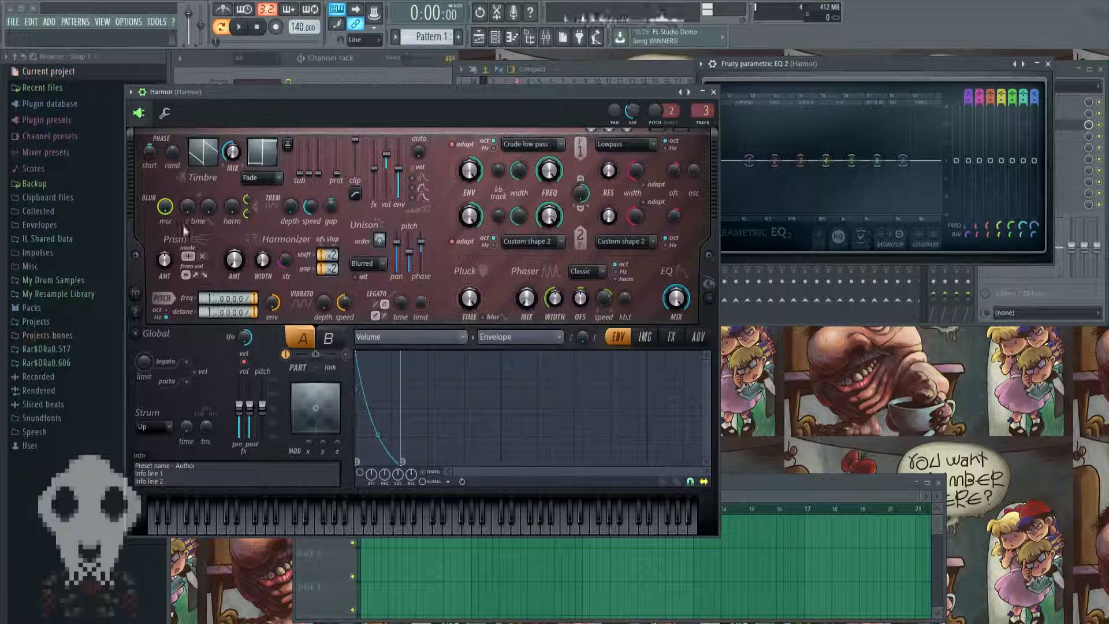
Place the "Ahh A" sample from the Vocals pack on Track 1 of the playlist at bar 15.
{"action": "left_click", "coordinate": [87, 307]}
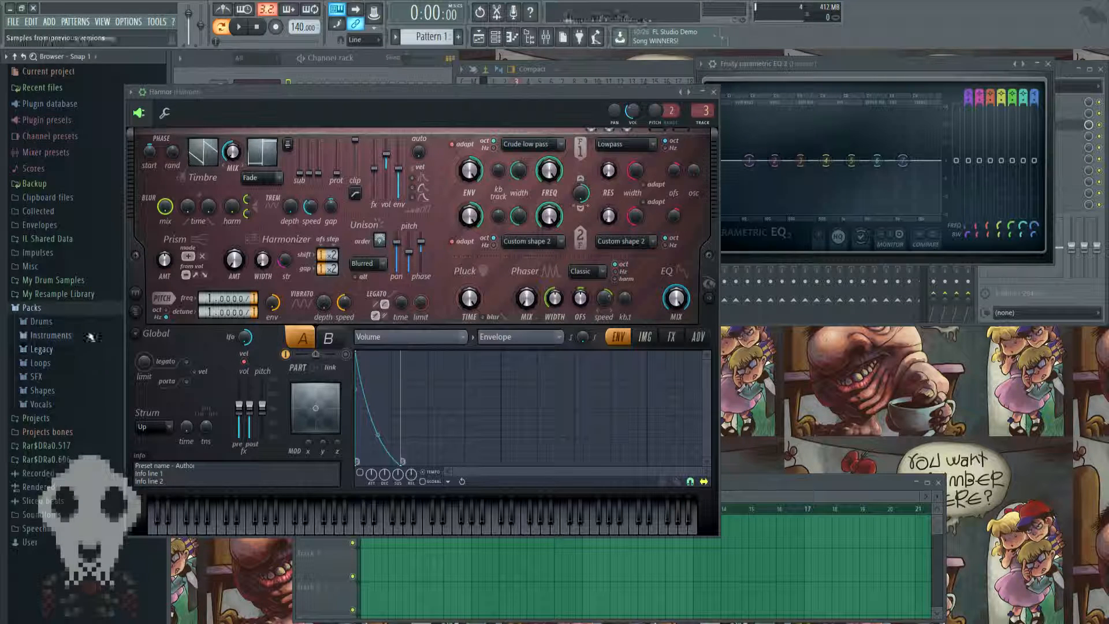
{"action": "left_click", "coordinate": [63, 404]}
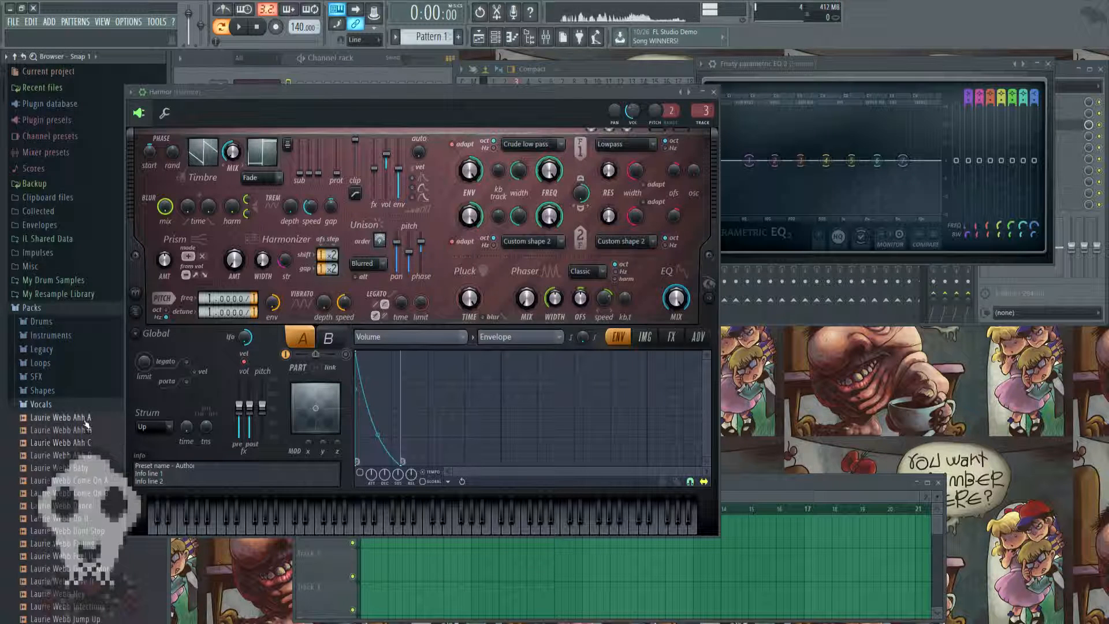
{"action": "left_click_drag", "start_coordinate": [86, 424], "coordinate": [751, 525]}
Turn off the detached state of the Harmor window and bring the playlist into full view over it.
{"action": "left_click", "coordinate": [130, 92]}
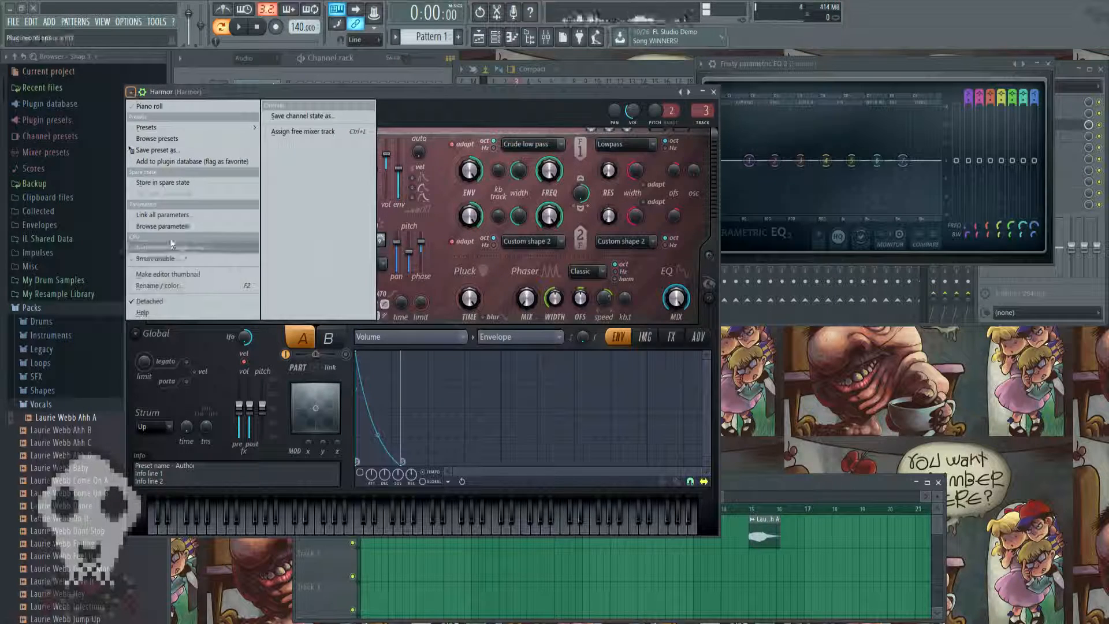
{"action": "left_click", "coordinate": [166, 301]}
{"action": "left_click_drag", "start_coordinate": [738, 478], "coordinate": [692, 330]}
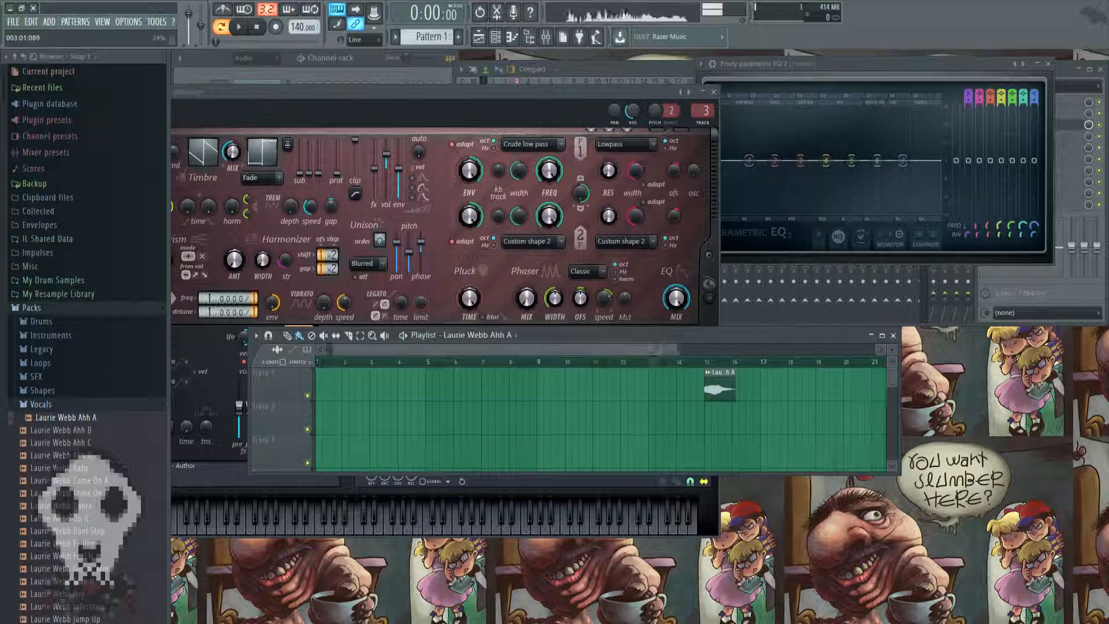
Add a second copy of the vocal clip on Track 2 at bar 15 and play both clips together.
{"action": "scroll", "coordinate": [660, 350], "scroll_direction": "up", "scroll_amount": 5}
{"action": "left_click", "coordinate": [458, 423]}
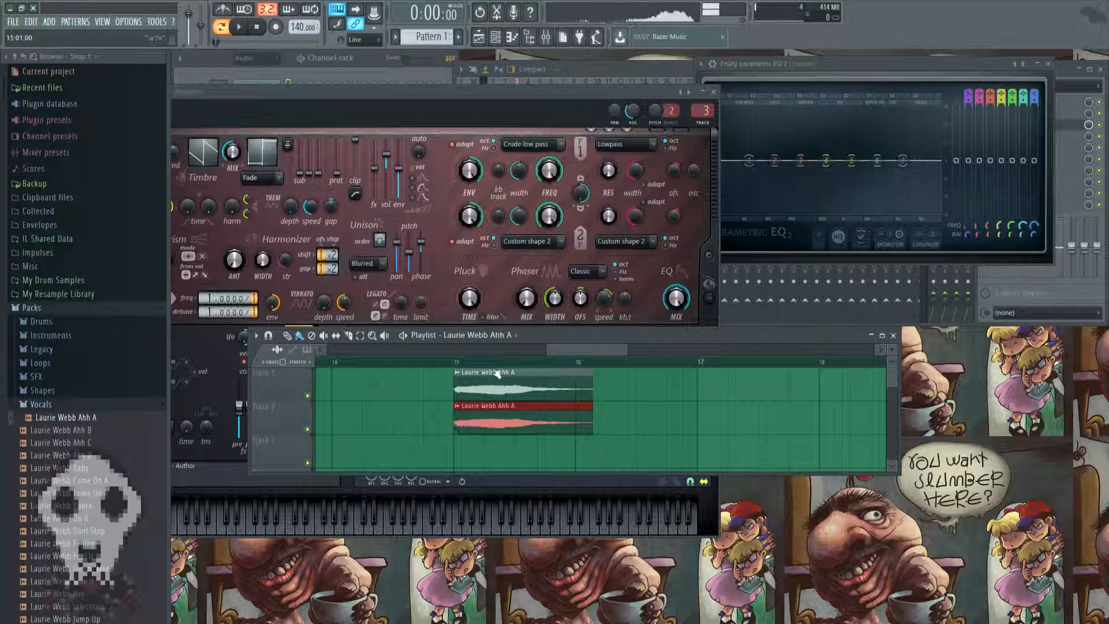
{"action": "left_click", "coordinate": [455, 361]}
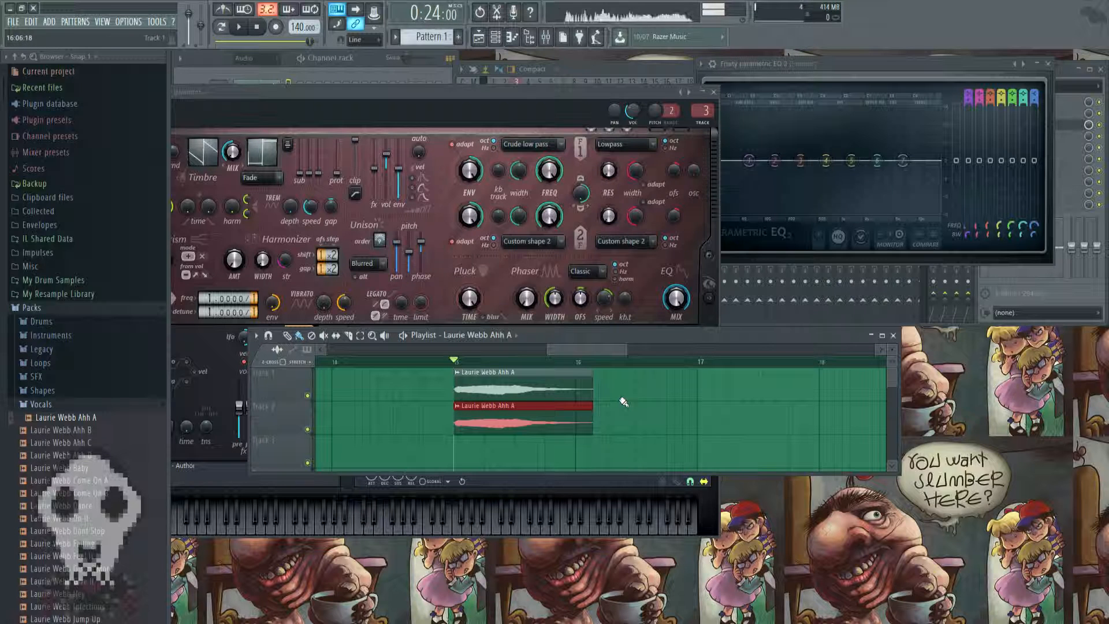
{"action": "key", "text": "space"}
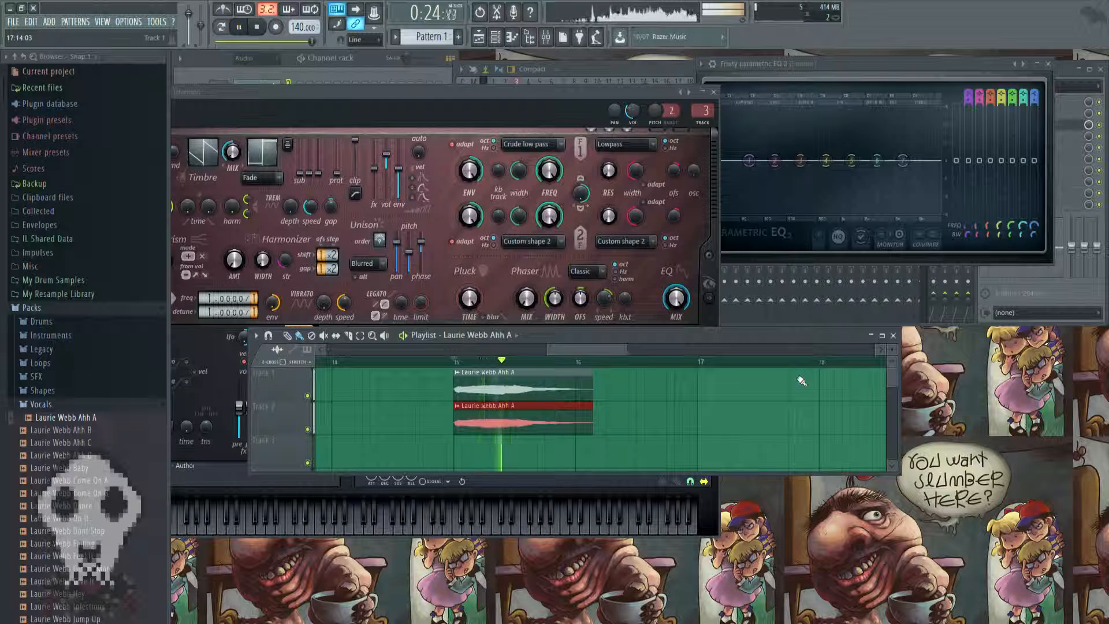
{"action": "key", "text": "space"}
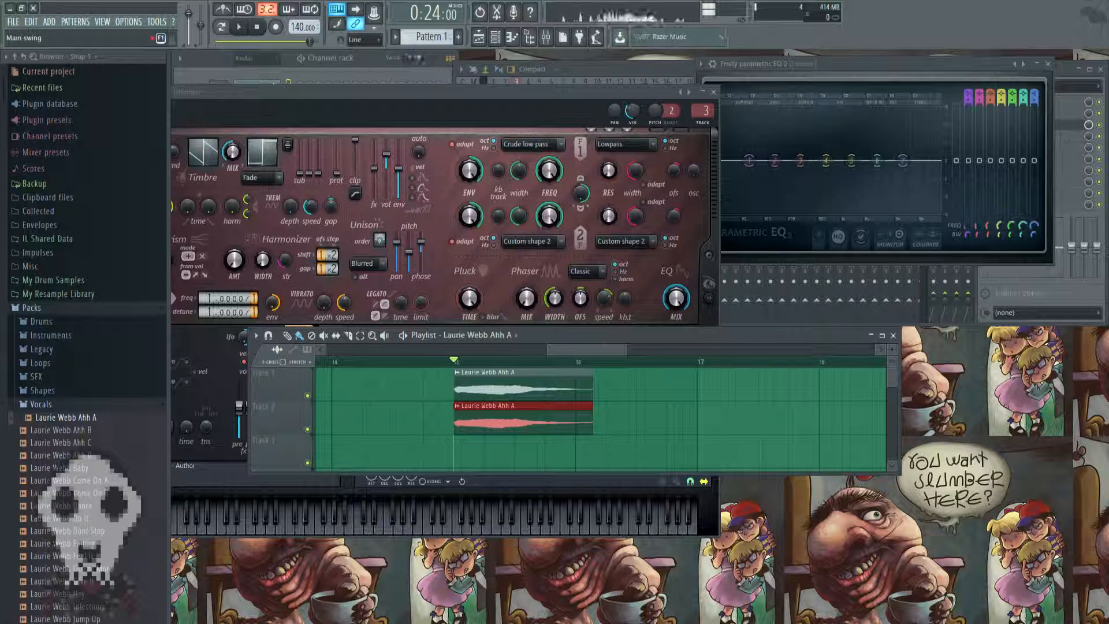
Set snap to (none), shift the Track 2 vocal clip slightly earlier than the Track 1 clip, and play both.
{"action": "left_click", "coordinate": [368, 39]}
{"action": "left_click", "coordinate": [371, 81]}
{"action": "left_click_drag", "start_coordinate": [485, 414], "coordinate": [479, 414]}
{"action": "key", "text": "space"}
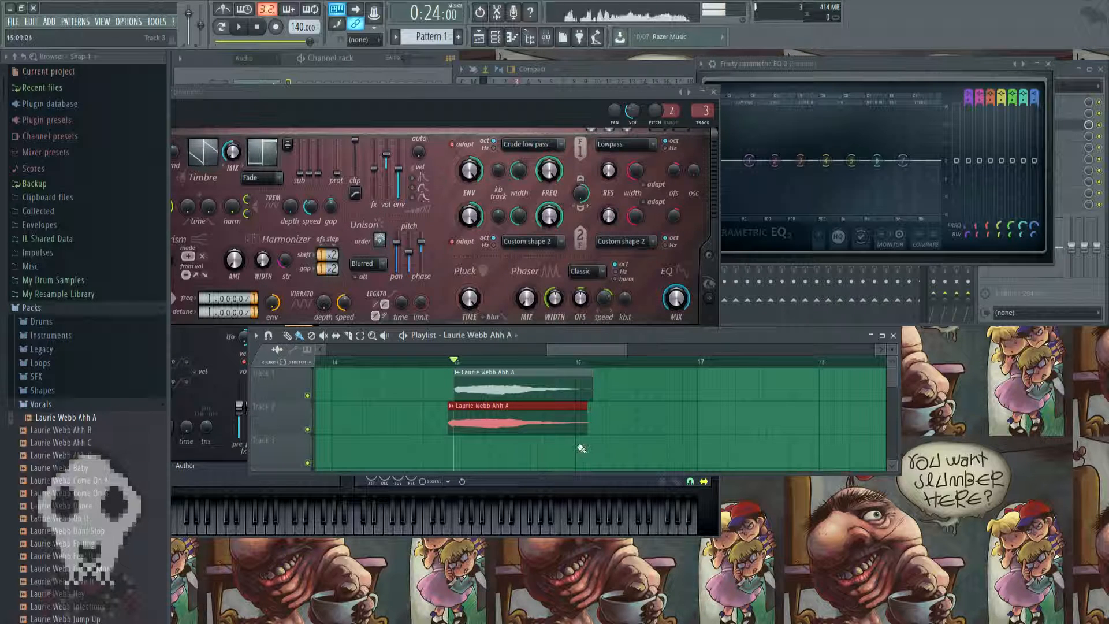
{"action": "key", "text": "space"}
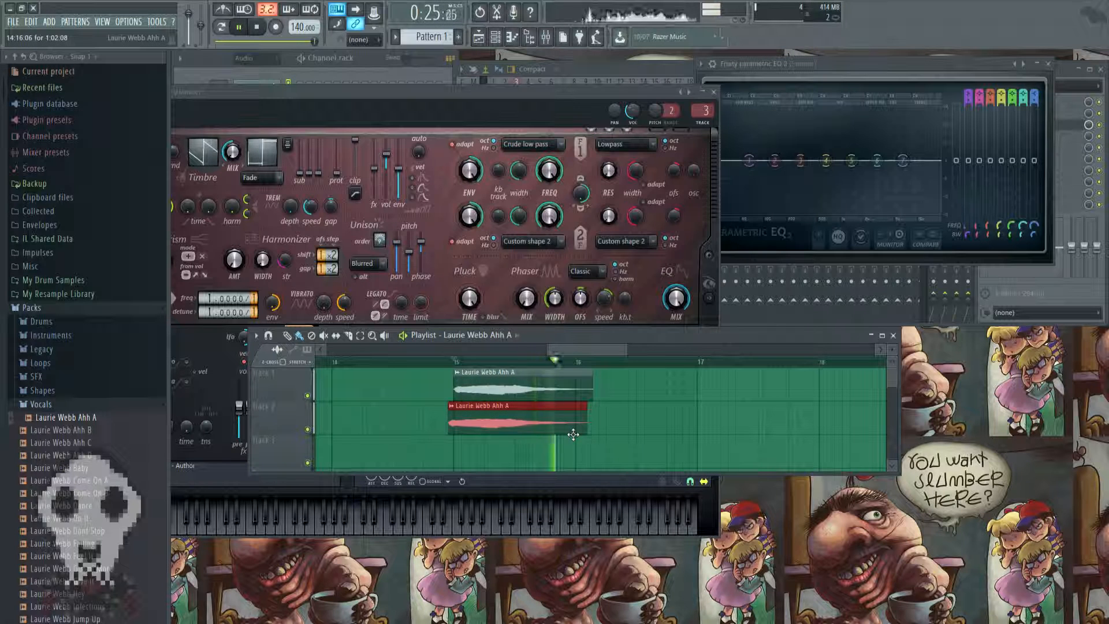
{"action": "key", "text": "space"}
Delete both vocal clips from the playlist and move it back down to uncover Harmor.
{"action": "right_click", "coordinate": [498, 430]}
{"action": "right_click", "coordinate": [502, 393]}
{"action": "left_click_drag", "start_coordinate": [763, 342], "coordinate": [755, 471]}
{"action": "left_click", "coordinate": [429, 130]}
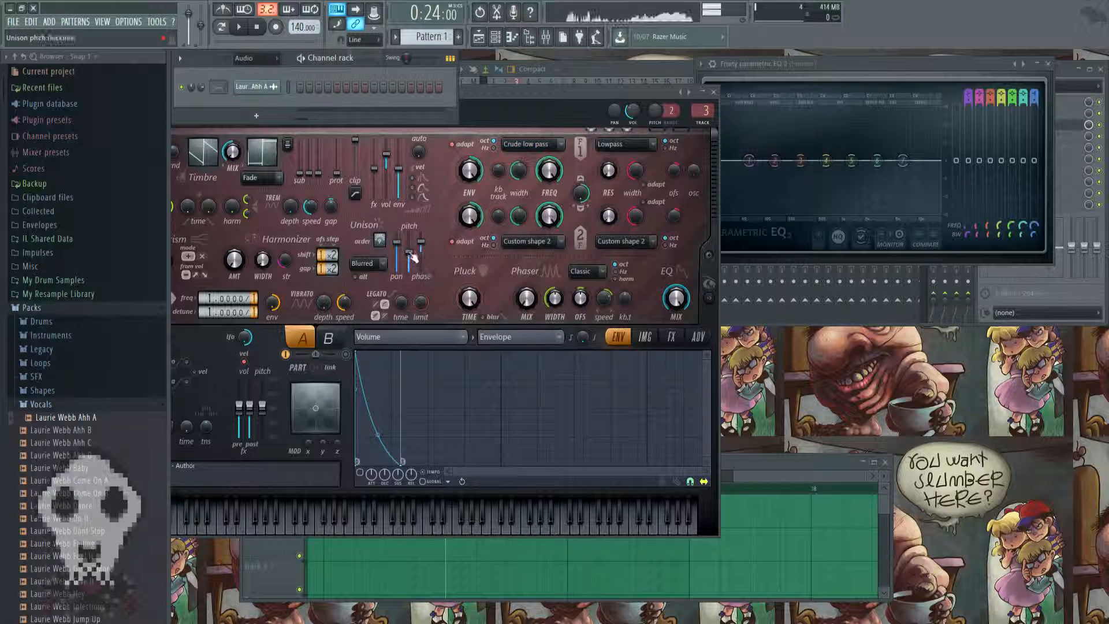
Move the Harmor window below the channel rack, and select the Harmor channel so that played notes trigger it.
{"action": "left_click_drag", "start_coordinate": [489, 94], "coordinate": [554, 113]}
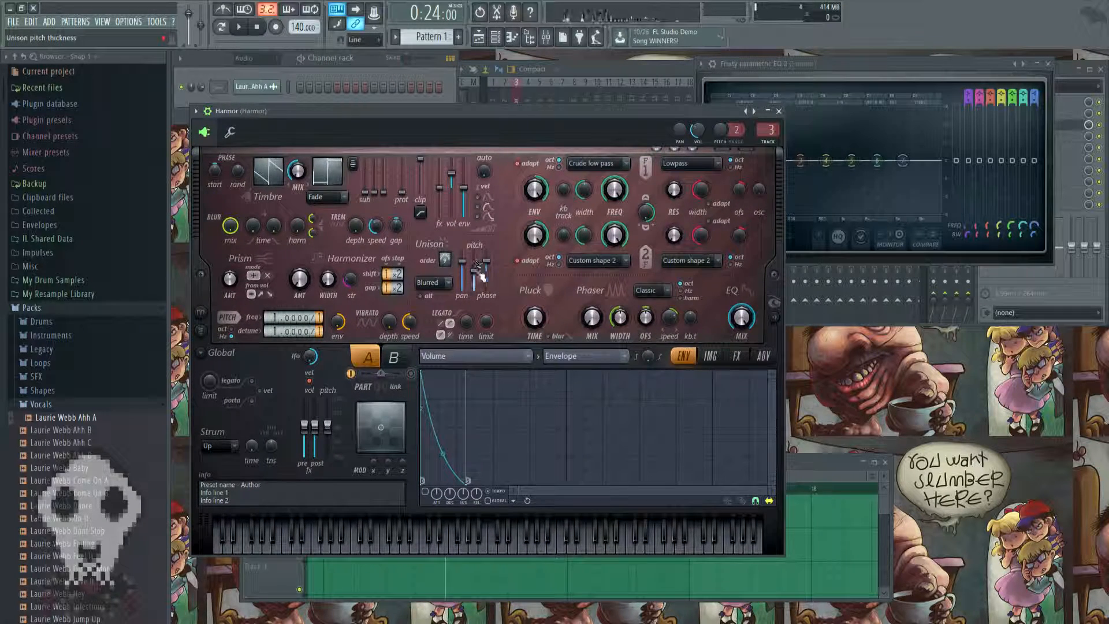
{"action": "key", "text": "v"}
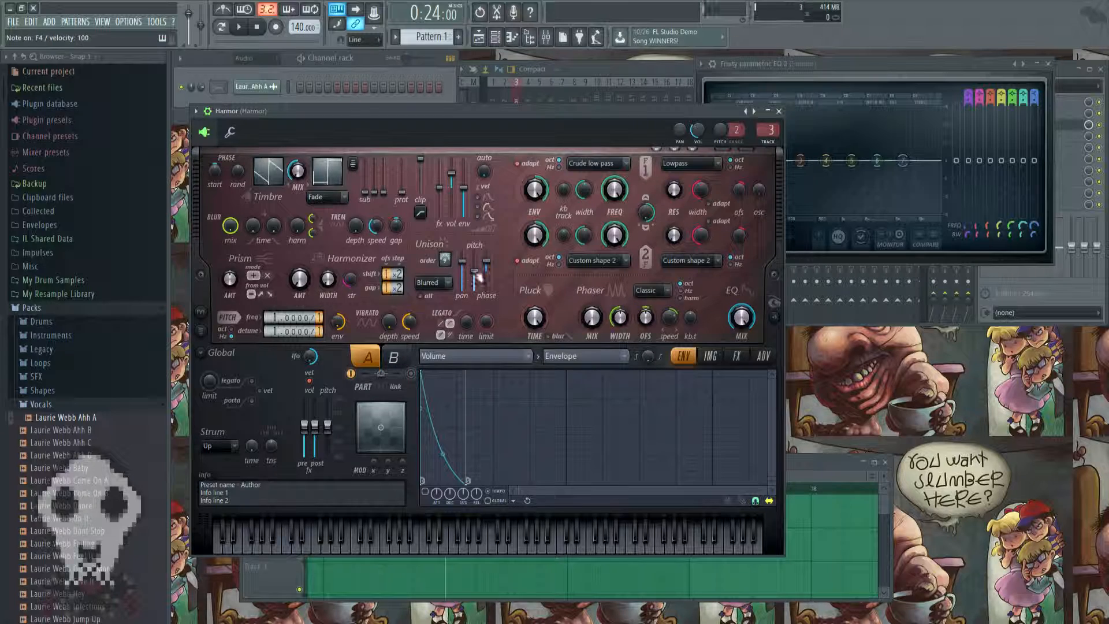
{"action": "left_click", "coordinate": [250, 94]}
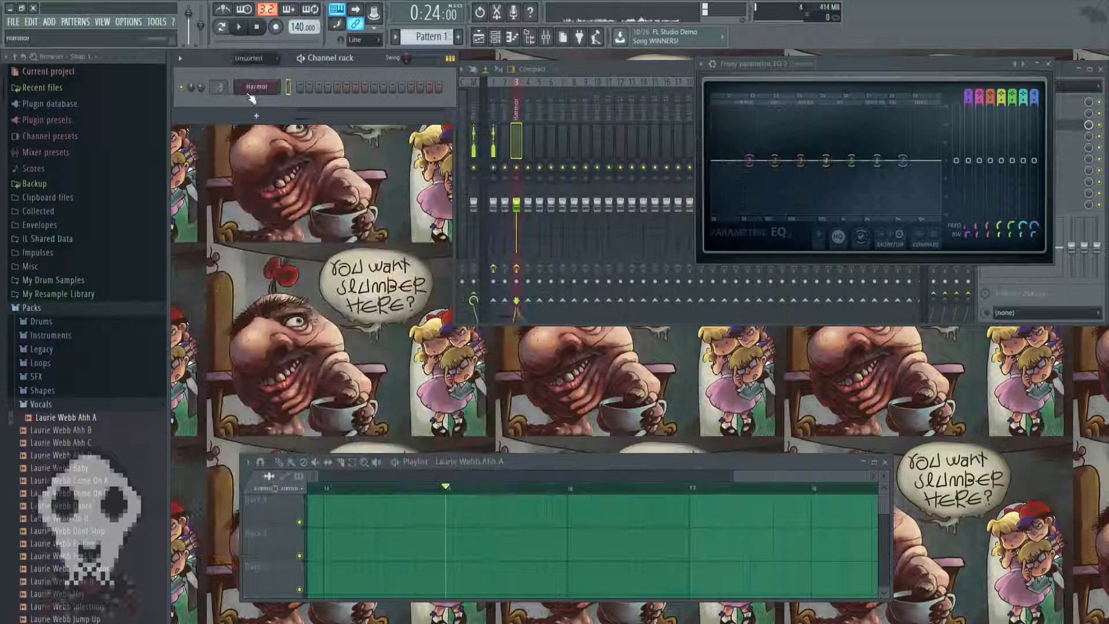
{"action": "left_click", "coordinate": [251, 94]}
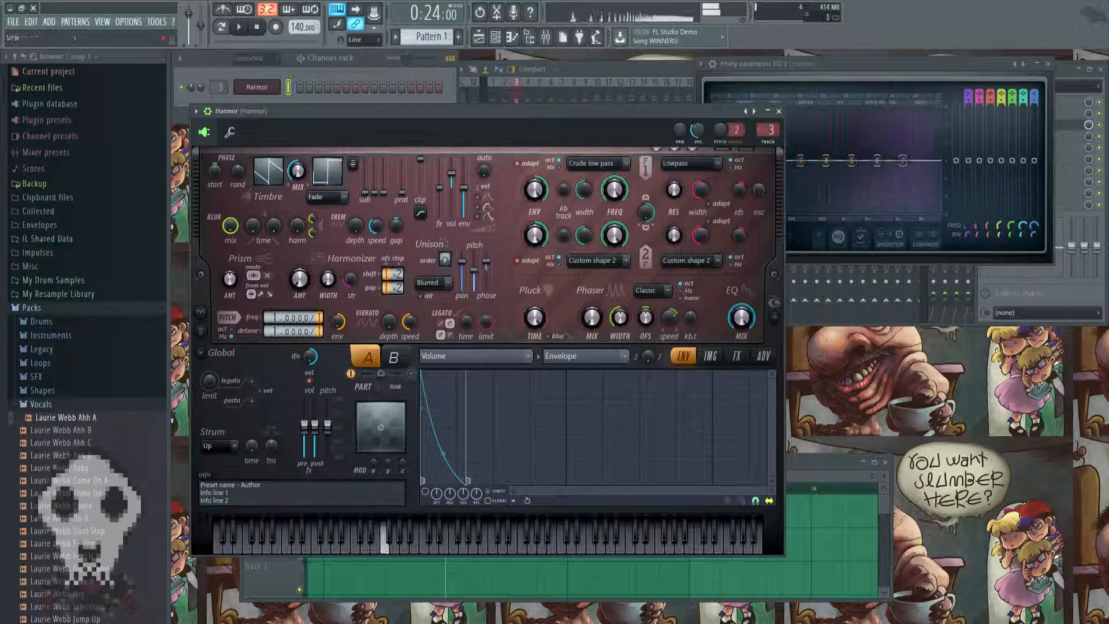
Vary the Unison pitch thickness on a held note, lower it to the minimum, and play test notes.
{"action": "mouse_move", "coordinate": [474, 270]}
{"action": "left_mouse_down"}
{"action": "mouse_move", "coordinate": [474, 254]}
{"action": "mouse_move", "coordinate": [474, 278]}
{"action": "left_mouse_up"}
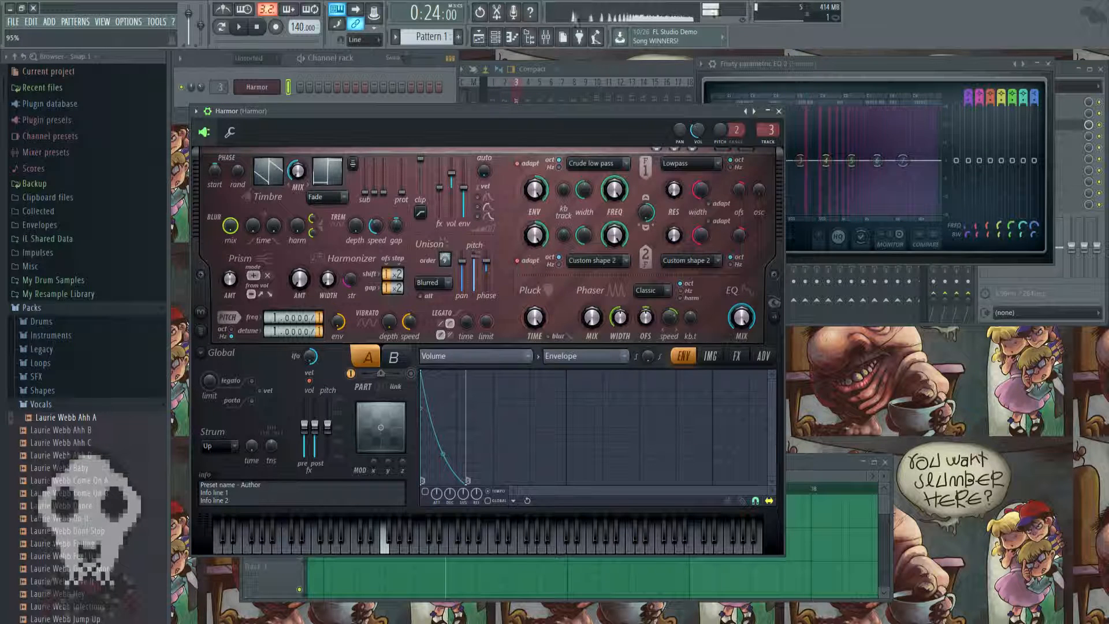
{"action": "left_click_drag", "start_coordinate": [474, 253], "coordinate": [474, 283]}
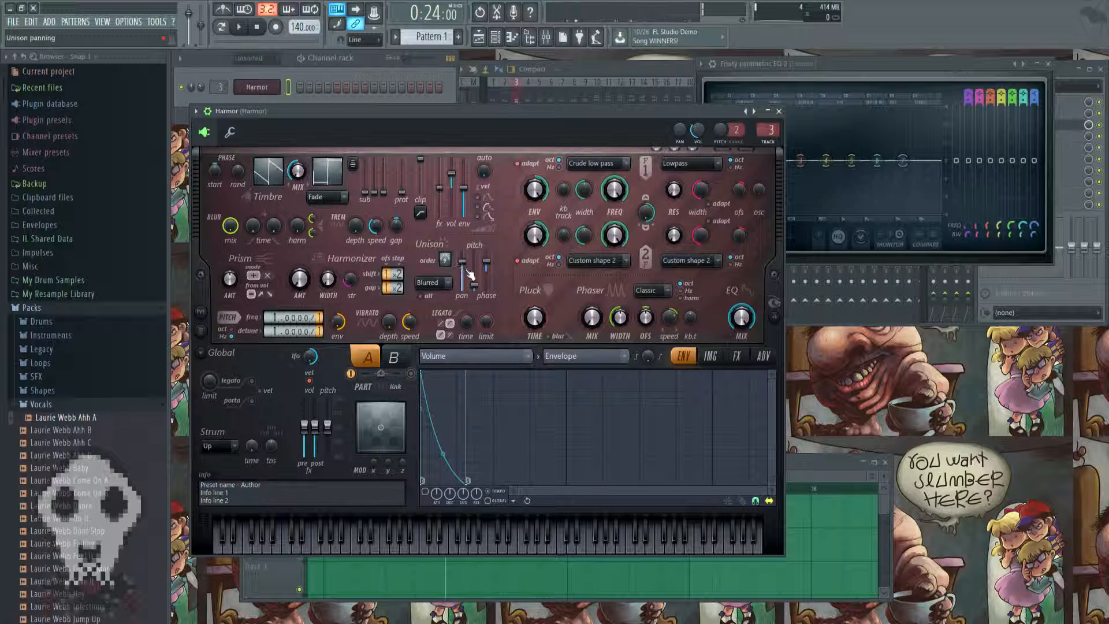
{"action": "key", "text": "v"}
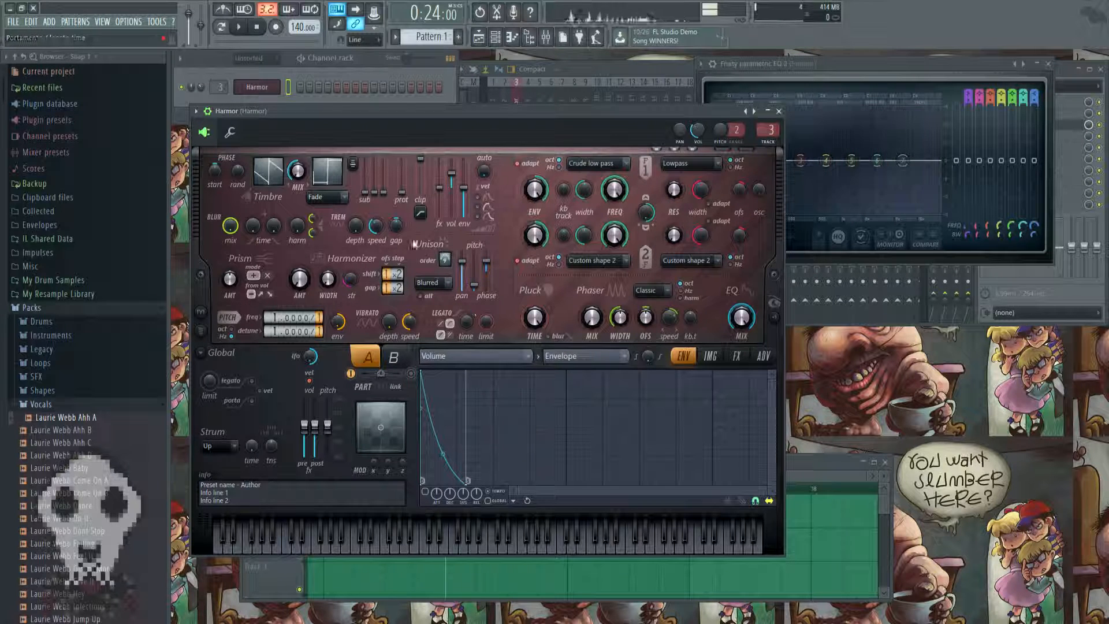
{"action": "key", "text": "v"}
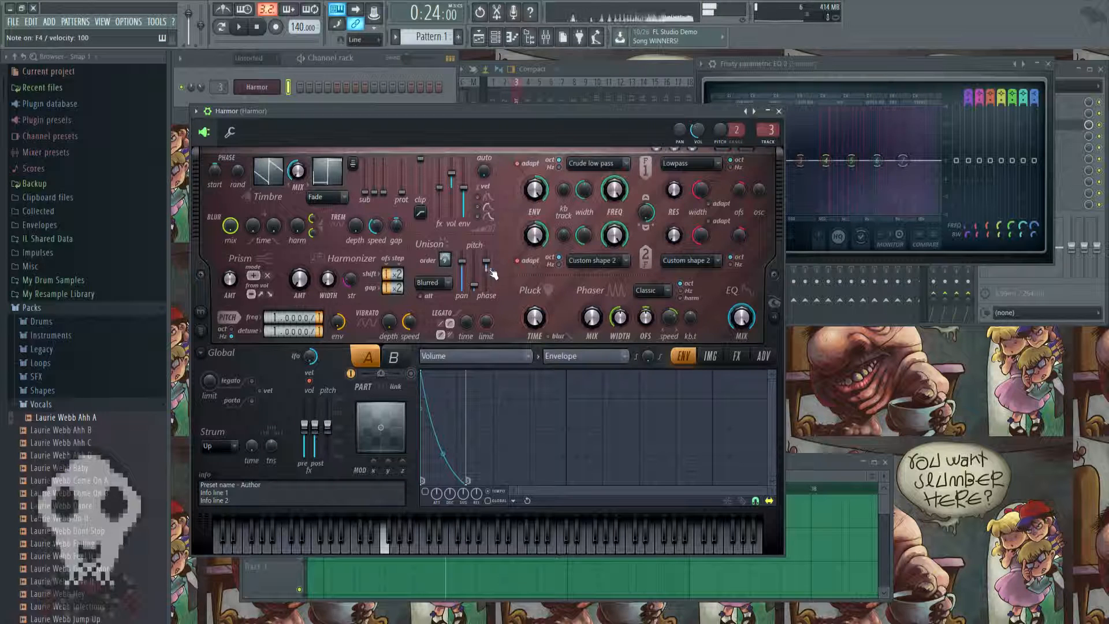
Lower the Unison phase to its minimum and play notes to hear the change.
{"action": "left_click_drag", "start_coordinate": [486, 264], "coordinate": [487, 293]}
{"action": "key", "text": "v"}
{"action": "key", "text": "v"}
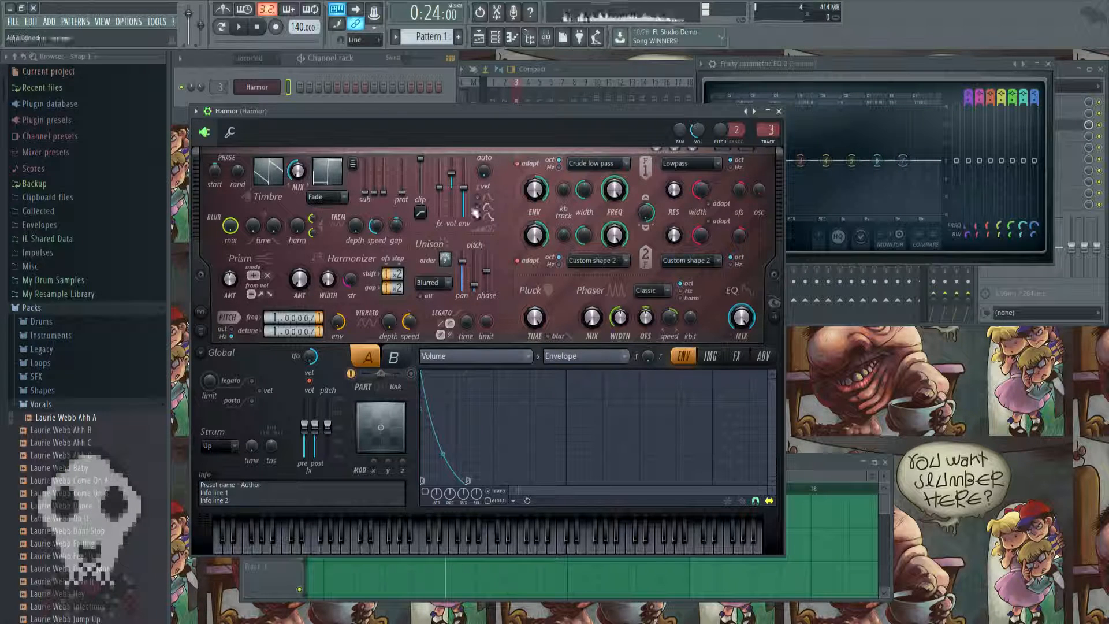
Raise the Unison pitch thickness to about the middle and play a note, then reset the phase randomness.
{"action": "left_click_drag", "start_coordinate": [475, 285], "coordinate": [476, 268]}
{"action": "key", "text": "c"}
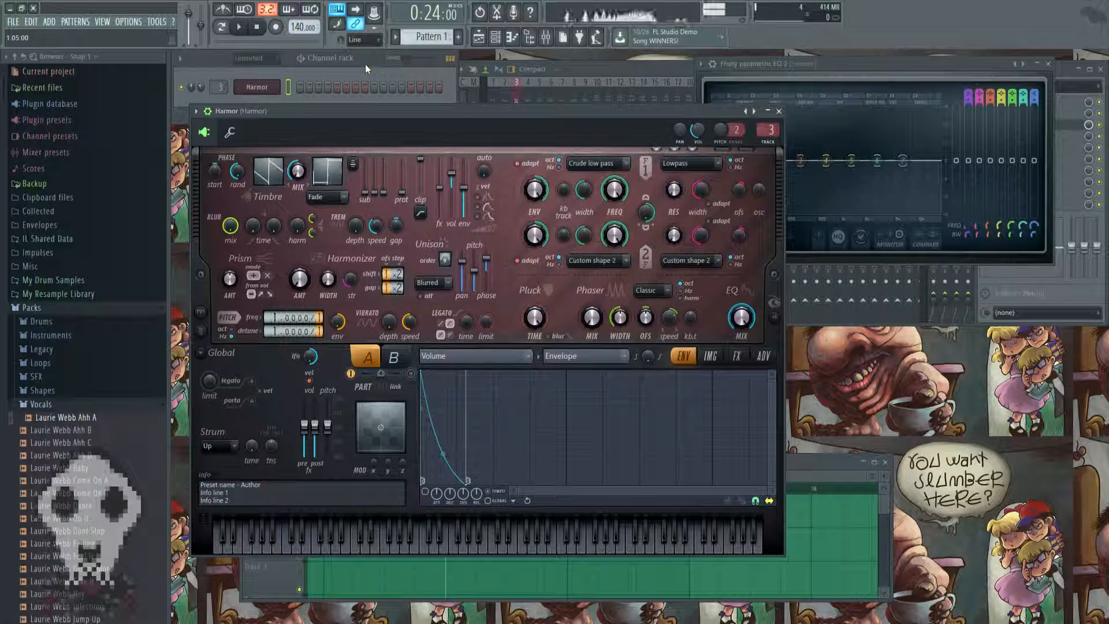
{"action": "right_click", "coordinate": [239, 169]}
{"action": "left_click", "coordinate": [247, 172]}
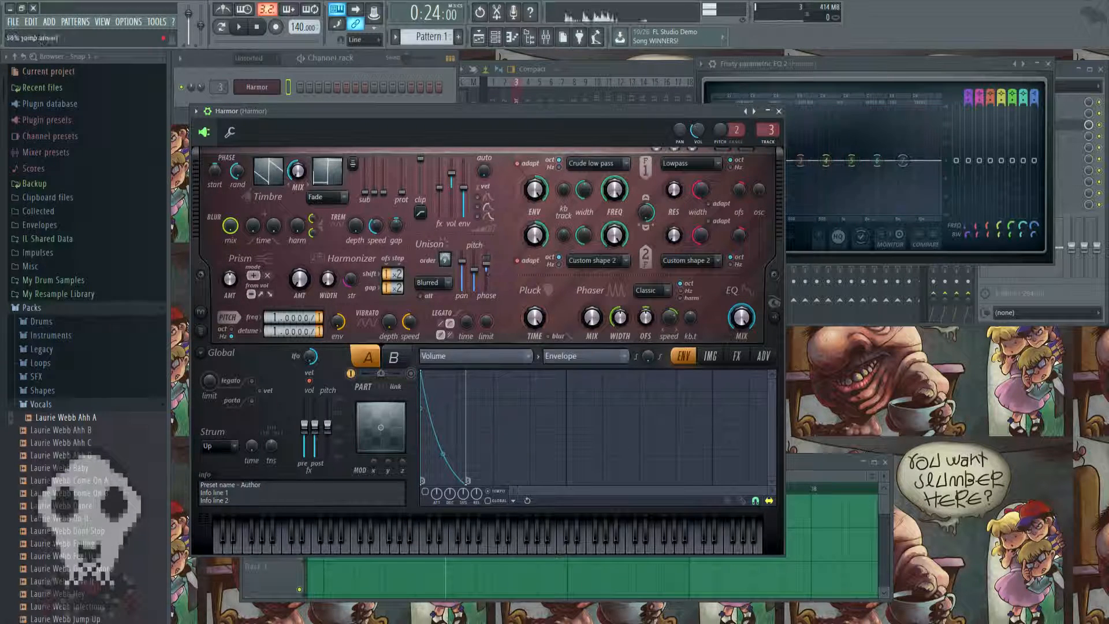
Reset the phase randomness, vary it again while playing a note, and return it to its default.
{"action": "right_click", "coordinate": [239, 170]}
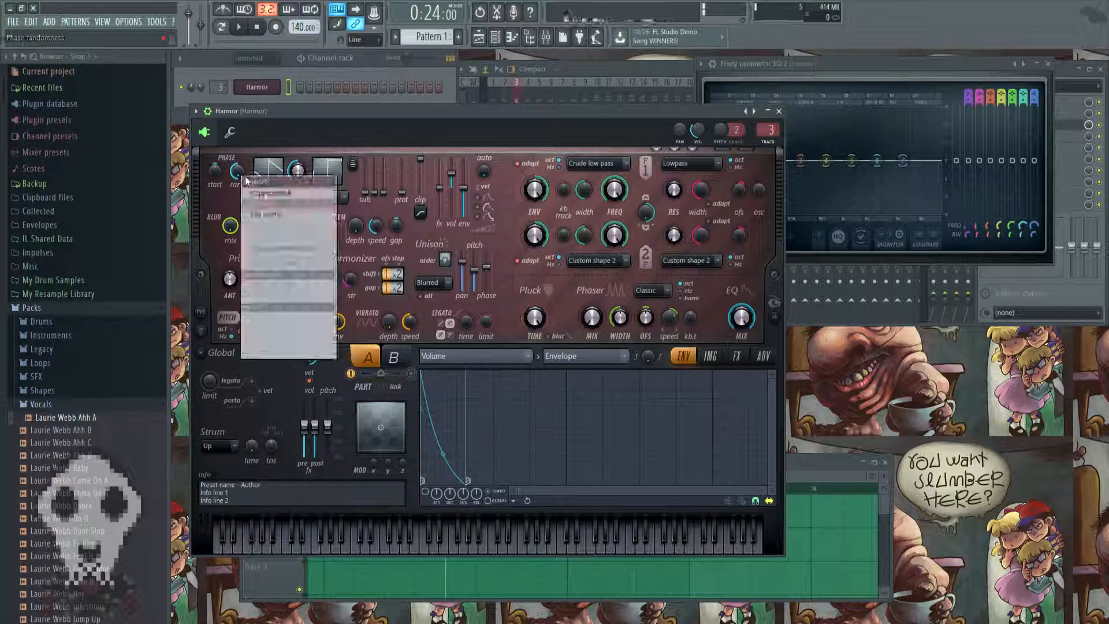
{"action": "left_click", "coordinate": [260, 184]}
{"action": "left_click_drag", "start_coordinate": [233, 172], "coordinate": [235, 180]}
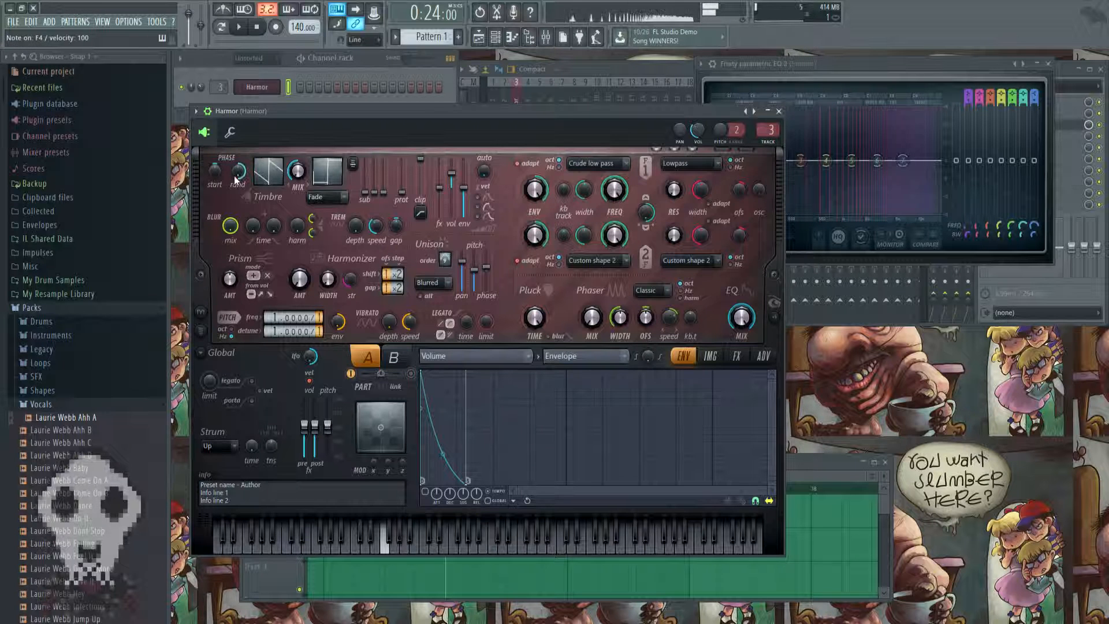
{"action": "right_click", "coordinate": [235, 180]}
{"action": "left_click", "coordinate": [248, 169]}
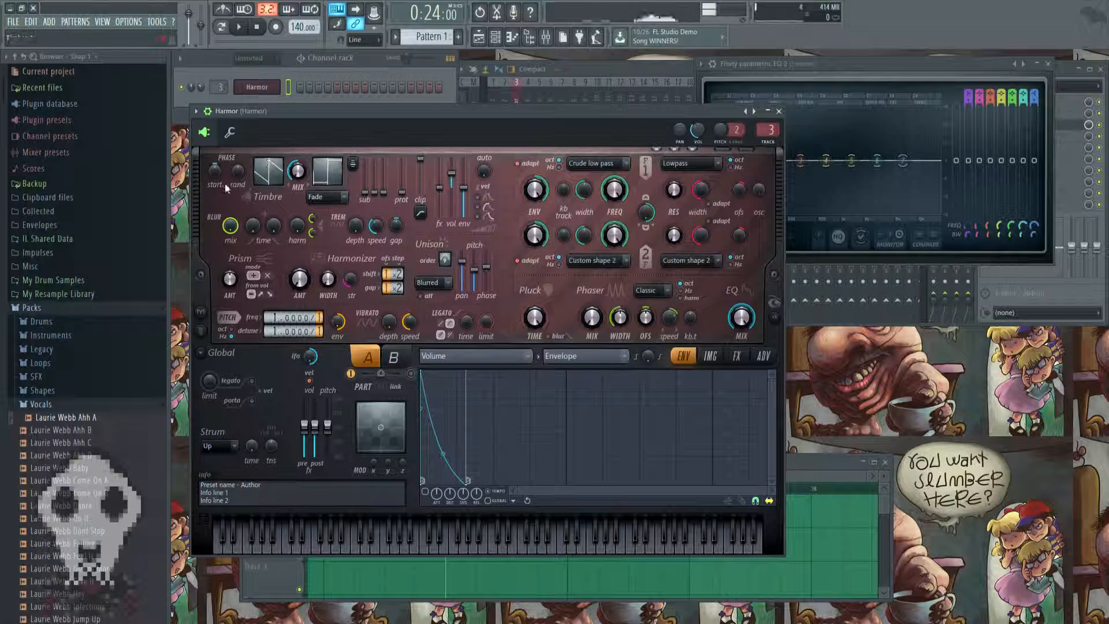
Sweep the phase randomness up to 100% running and listen to the change, then reset it.
{"action": "left_click_drag", "start_coordinate": [238, 174], "coordinate": [238, 173]}
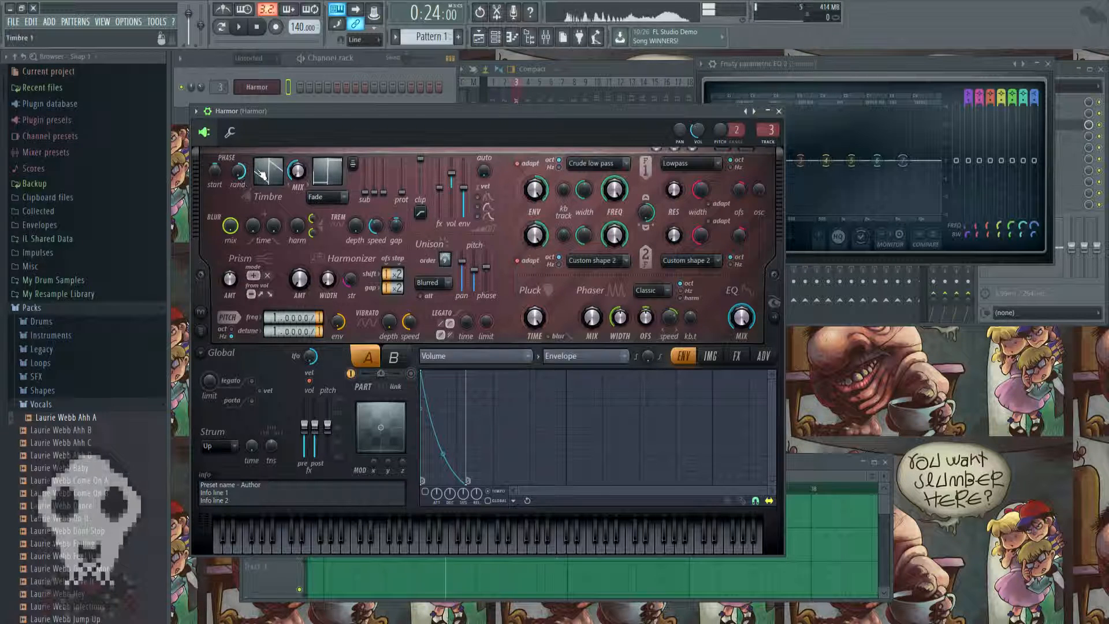
{"action": "left_click_drag", "start_coordinate": [238, 172], "coordinate": [239, 174]}
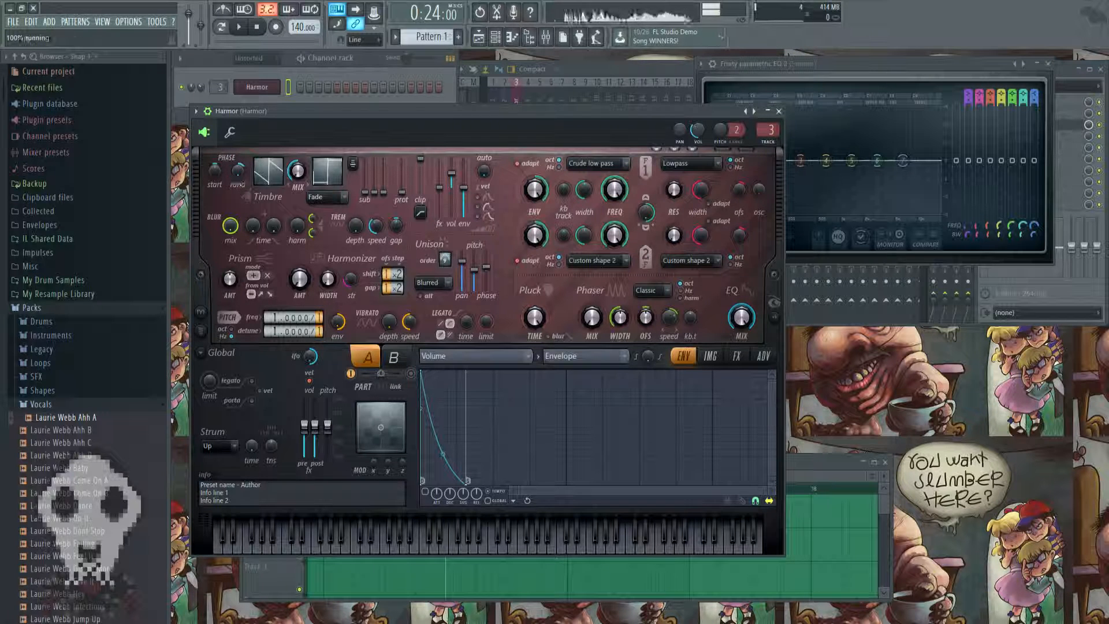
{"action": "right_click", "coordinate": [237, 173]}
{"action": "left_click", "coordinate": [252, 178]}
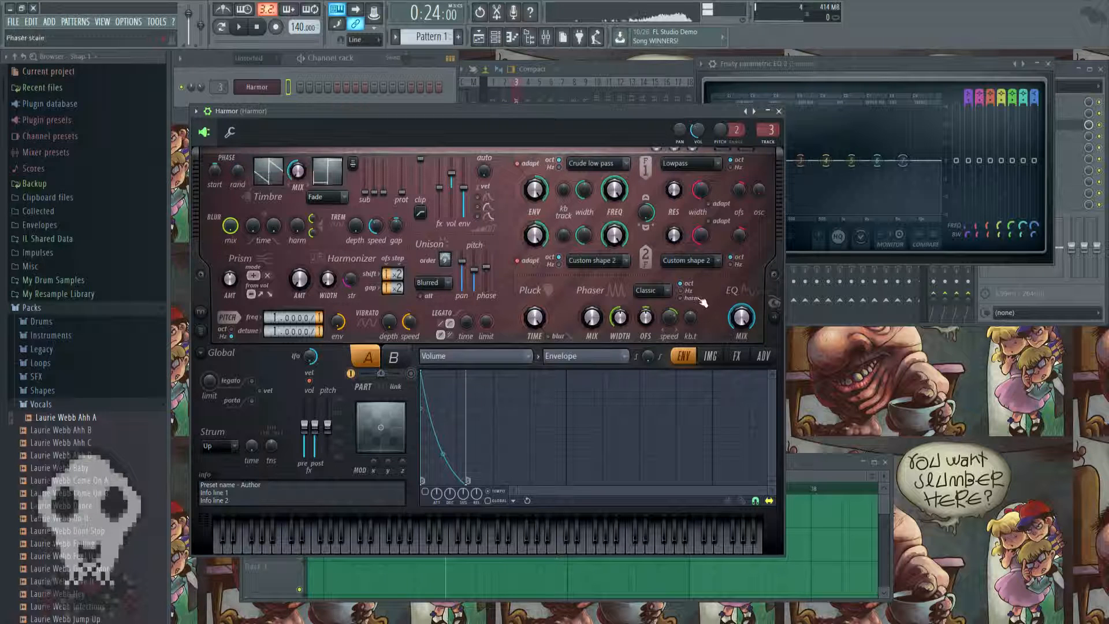
Raise the Unison phase to its maximum and set the Unison distribution to Classic.
{"action": "left_click_drag", "start_coordinate": [474, 271], "coordinate": [486, 253]}
{"action": "left_click", "coordinate": [438, 284]}
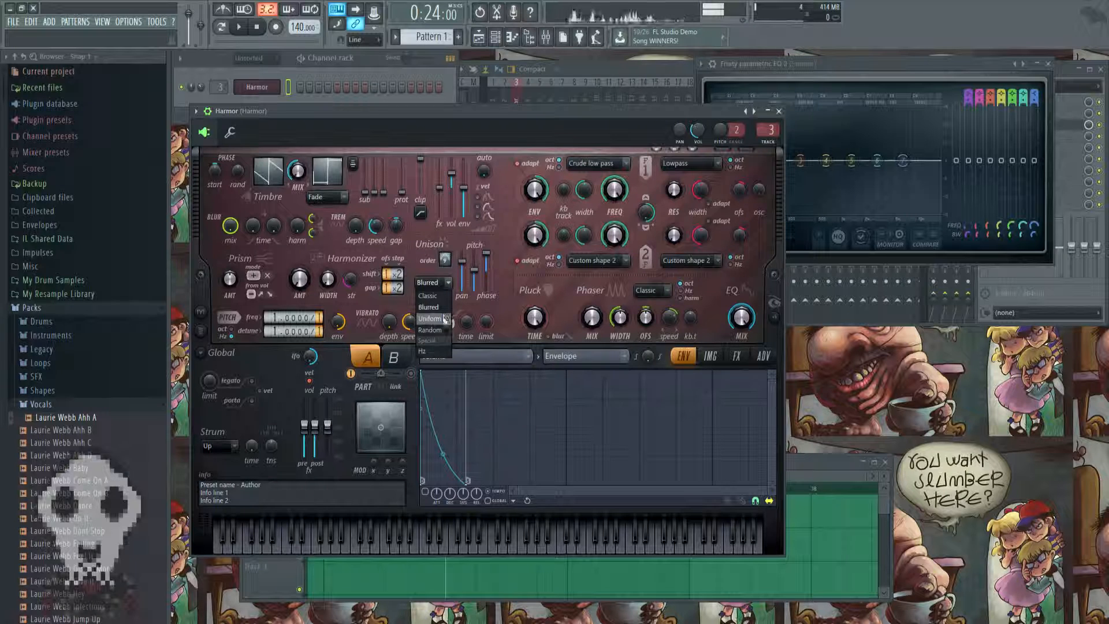
{"action": "left_click", "coordinate": [432, 269]}
{"action": "left_click", "coordinate": [428, 282]}
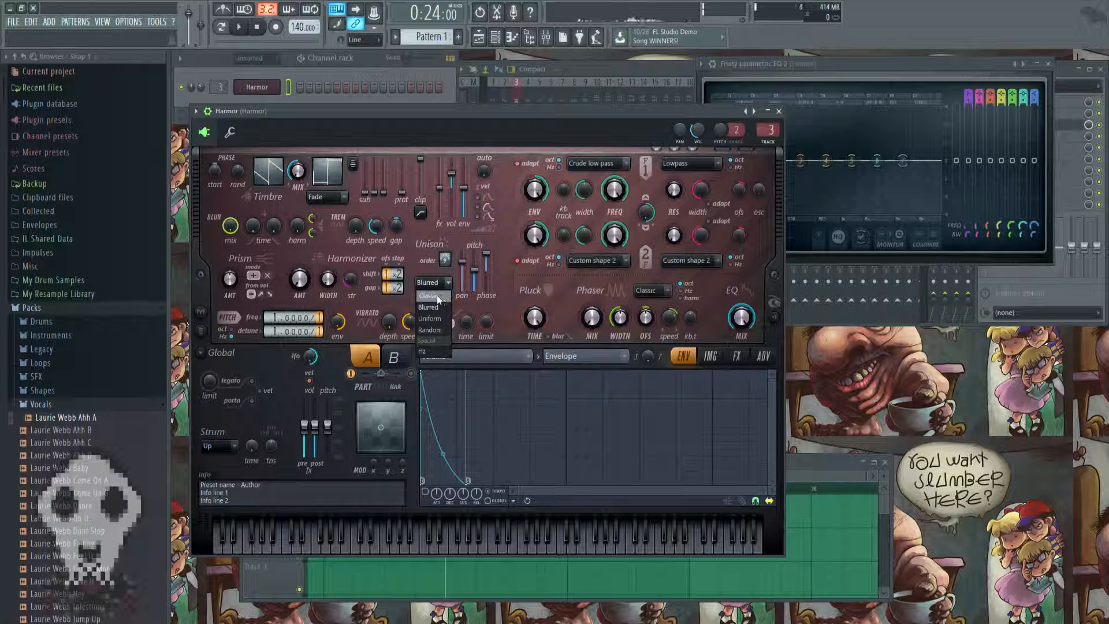
{"action": "left_click", "coordinate": [425, 296]}
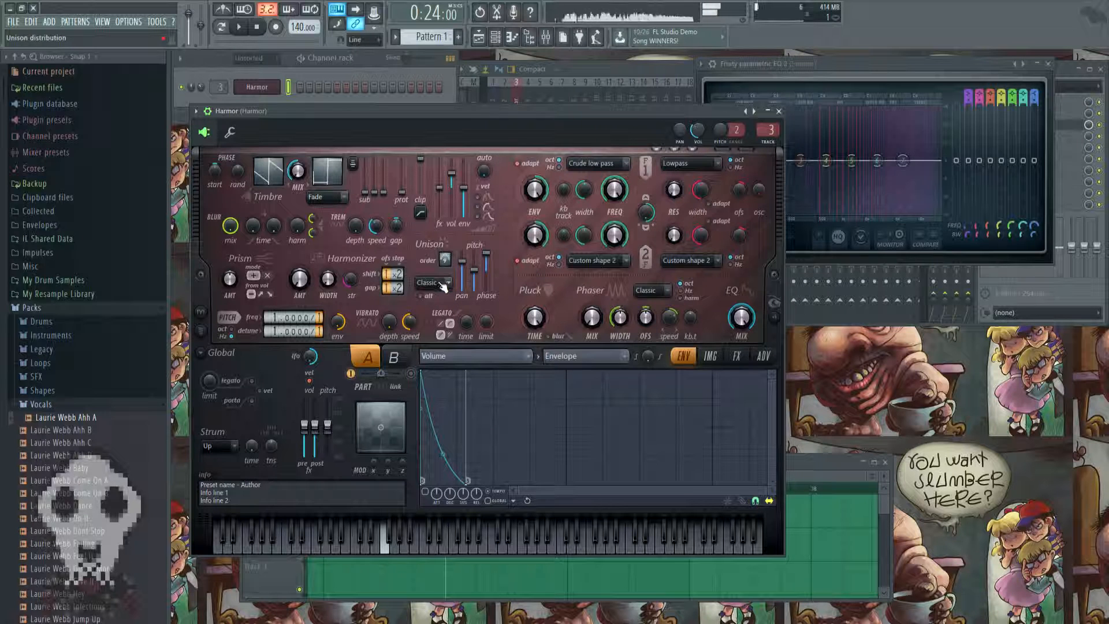
Try the Blurred, Uniform and Random Unison distributions, playing notes to compare how they sound.
{"action": "left_click", "coordinate": [440, 283]}
{"action": "left_click", "coordinate": [433, 307]}
{"action": "key", "text": "v"}
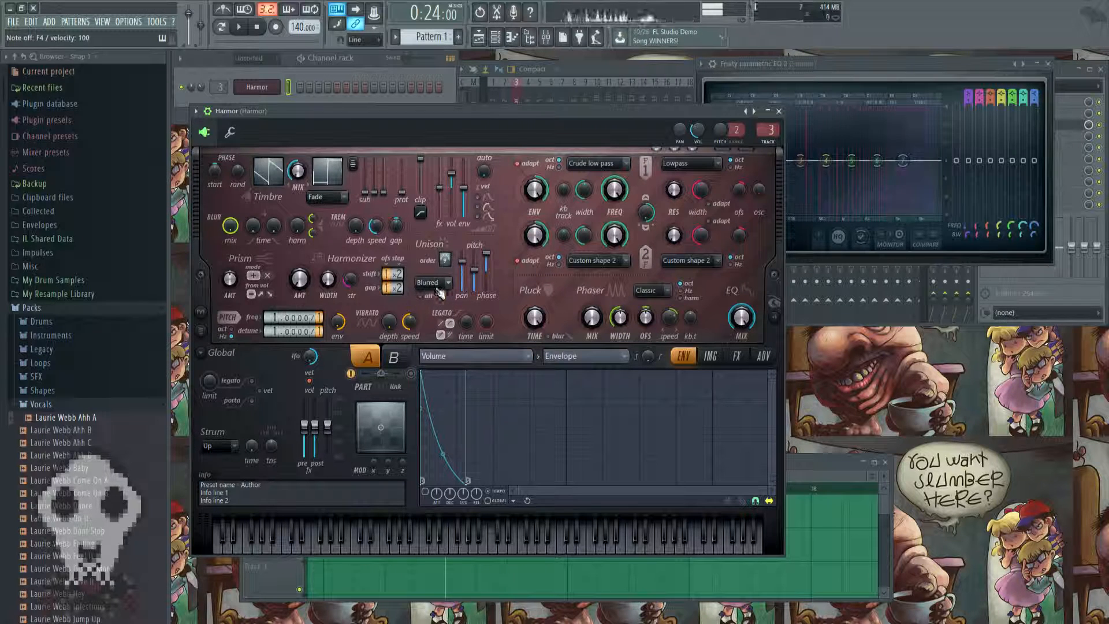
{"action": "left_click", "coordinate": [438, 285]}
{"action": "left_click", "coordinate": [436, 320]}
{"action": "left_click", "coordinate": [433, 282]}
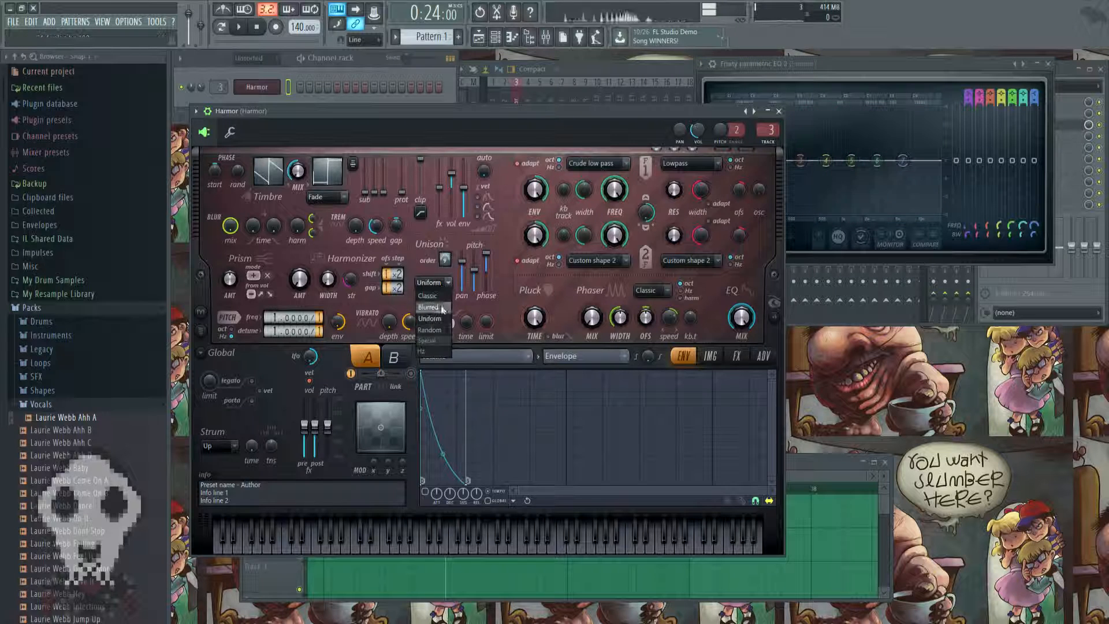
{"action": "left_click", "coordinate": [432, 330]}
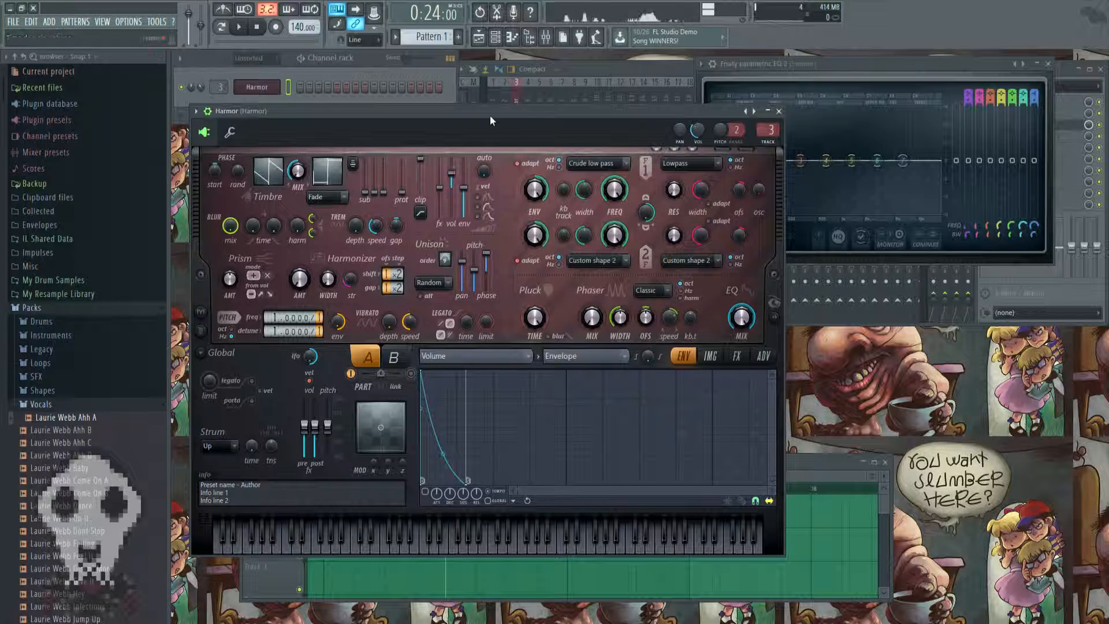
{"action": "key", "text": "v"}
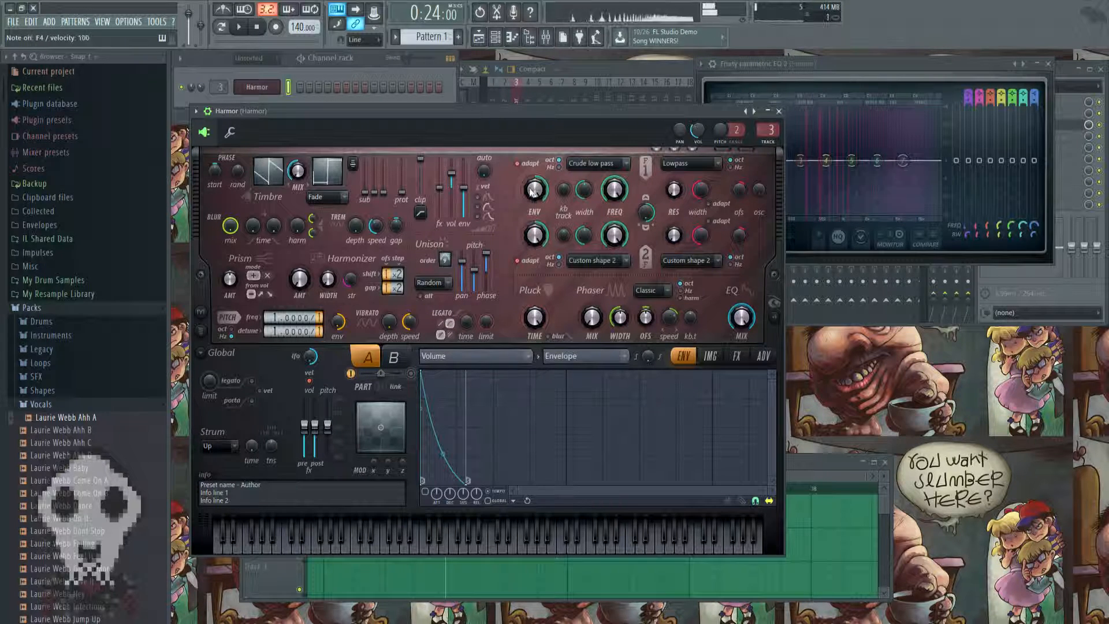
{"action": "key", "text": "v"}
Lower the Unison pitch thickness, play a note, and set the Unison distribution back to Classic.
{"action": "mouse_move", "coordinate": [473, 271]}
{"action": "left_mouse_down"}
{"action": "mouse_move", "coordinate": [474, 258]}
{"action": "mouse_move", "coordinate": [474, 281]}
{"action": "left_mouse_up"}
{"action": "key", "text": "v"}
{"action": "left_click", "coordinate": [432, 282]}
{"action": "left_click", "coordinate": [430, 293]}
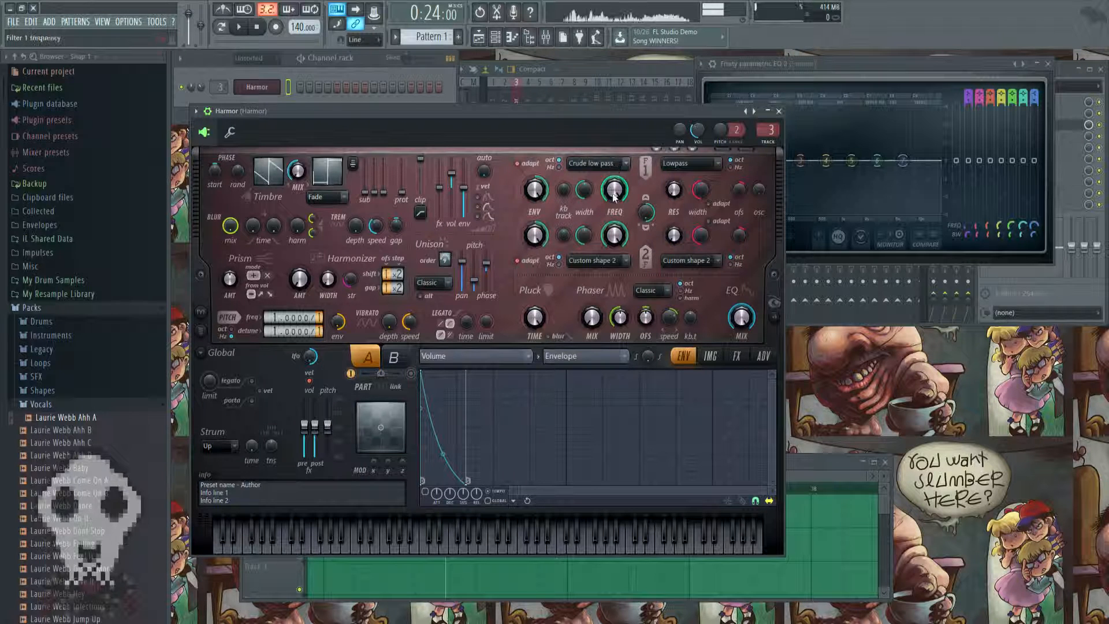
Set the Filter 1 type to Classic low pass.
{"action": "left_click", "coordinate": [605, 163]}
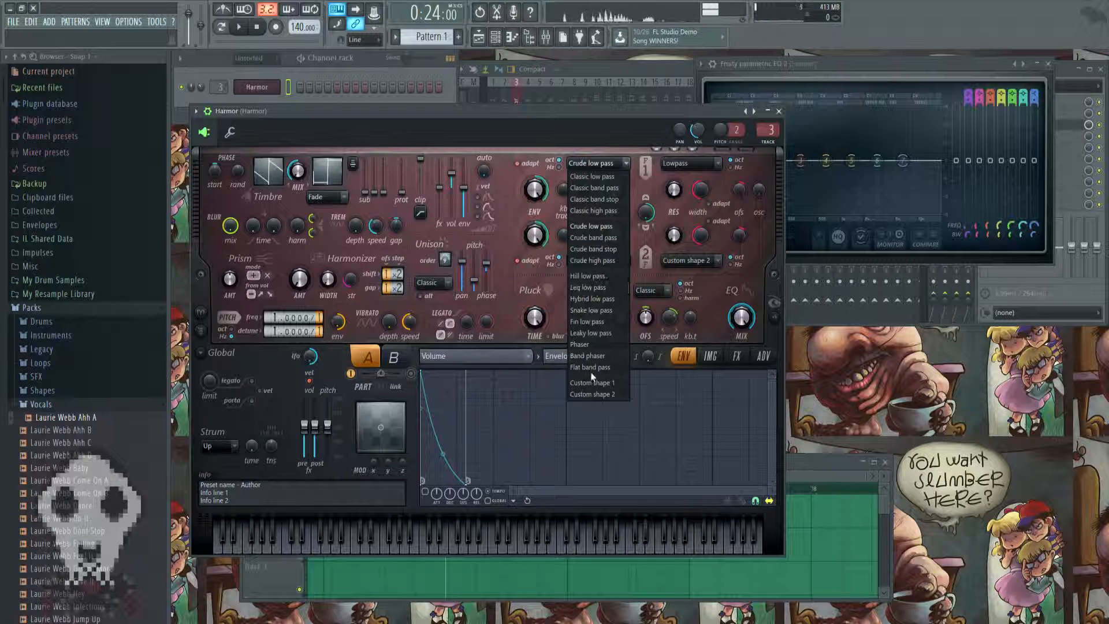
{"action": "left_click", "coordinate": [586, 149]}
{"action": "left_click", "coordinate": [594, 163]}
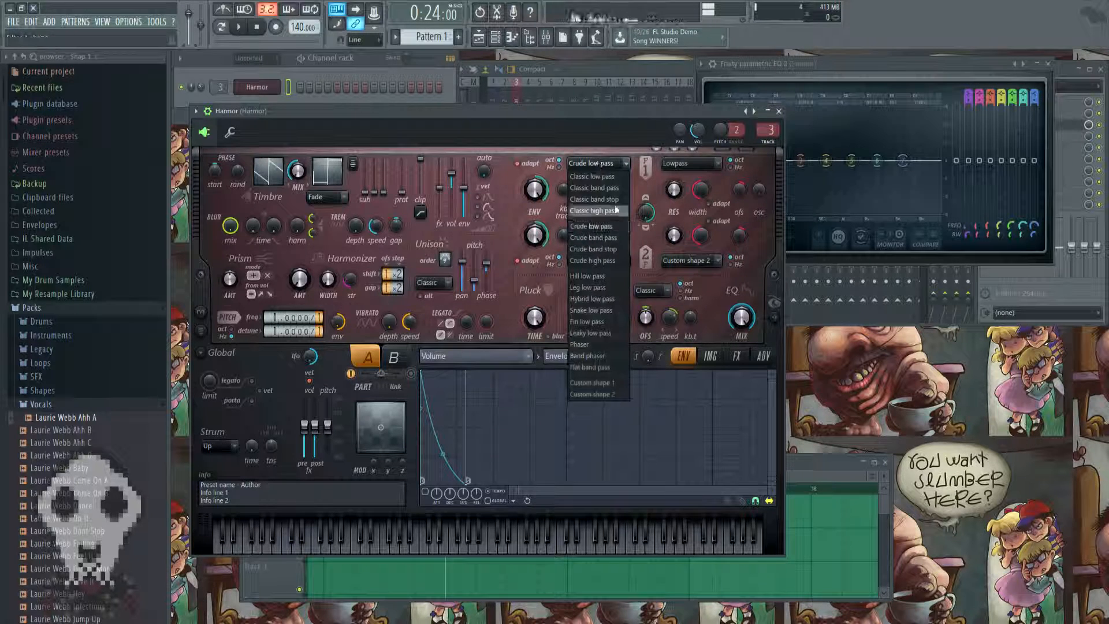
{"action": "left_click", "coordinate": [606, 177]}
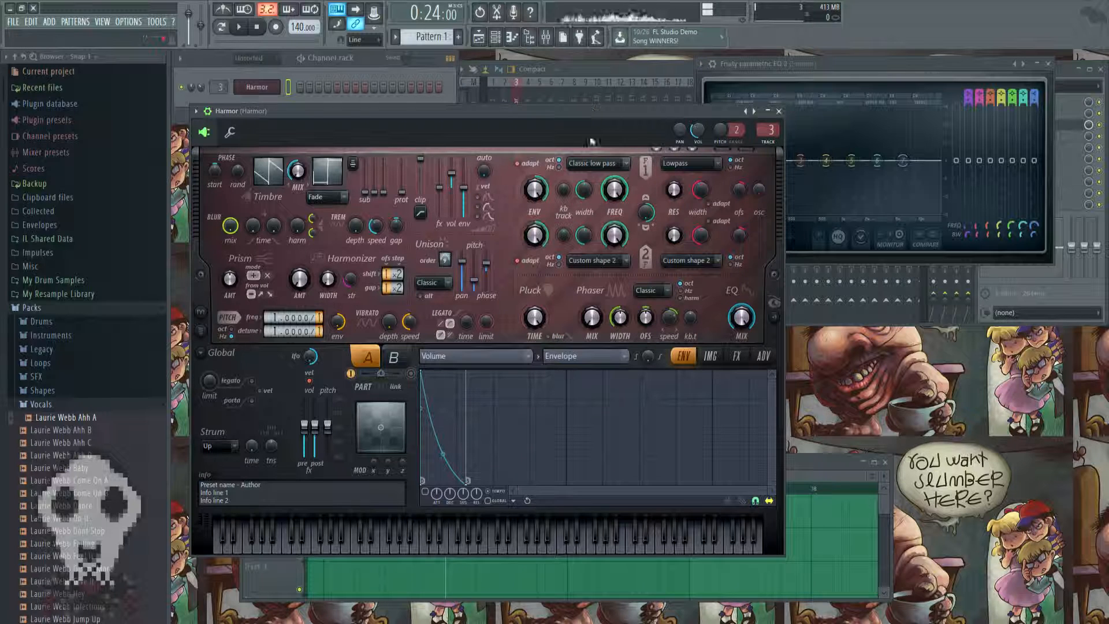
Sweep the Filter 1 frequency down and back up while playing a note, and dismiss its options.
{"action": "left_click_drag", "start_coordinate": [615, 189], "coordinate": [614, 210]}
{"action": "mouse_move", "coordinate": [614, 210]}
{"action": "left_mouse_down"}
{"action": "mouse_move", "coordinate": [614, 190]}
{"action": "mouse_move", "coordinate": [615, 209]}
{"action": "left_mouse_up"}
{"action": "left_click_drag", "start_coordinate": [614, 209], "coordinate": [614, 189]}
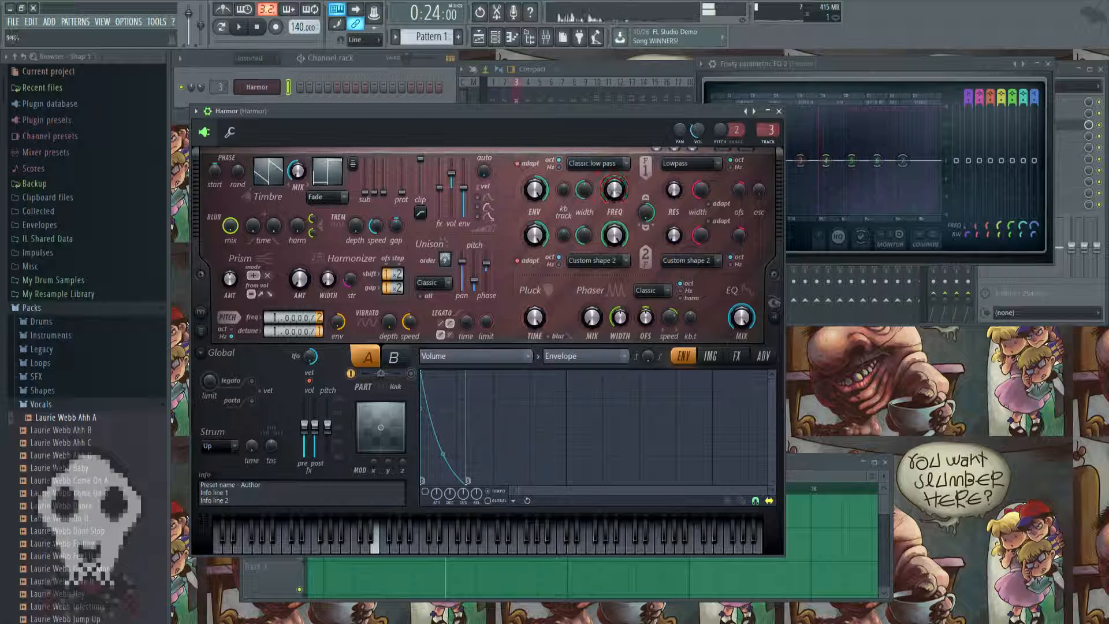
{"action": "right_click", "coordinate": [615, 187]}
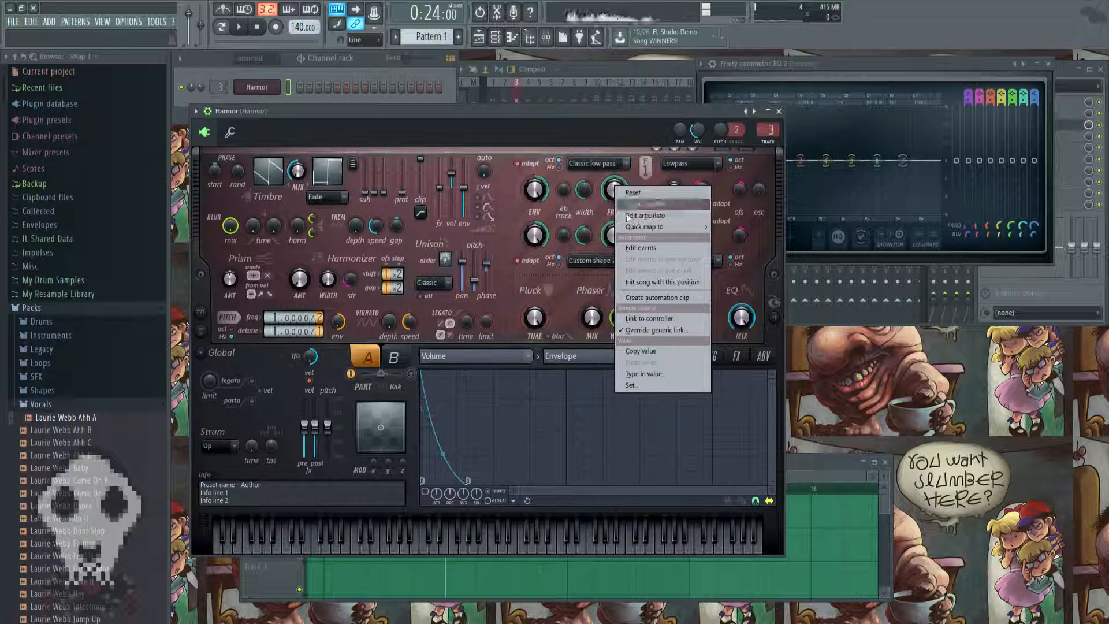
{"action": "left_click", "coordinate": [593, 179]}
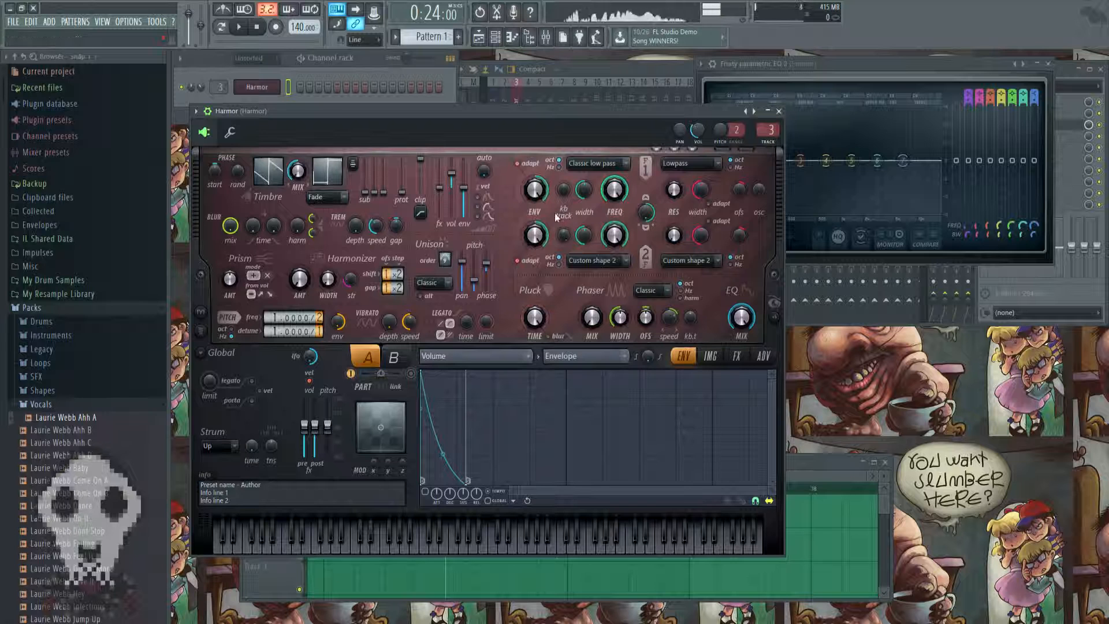
Raise the Filter 1 frequency to its maximum, sweep it while playing notes, and reset the Filter 1 width.
{"action": "left_click_drag", "start_coordinate": [614, 187], "coordinate": [614, 148]}
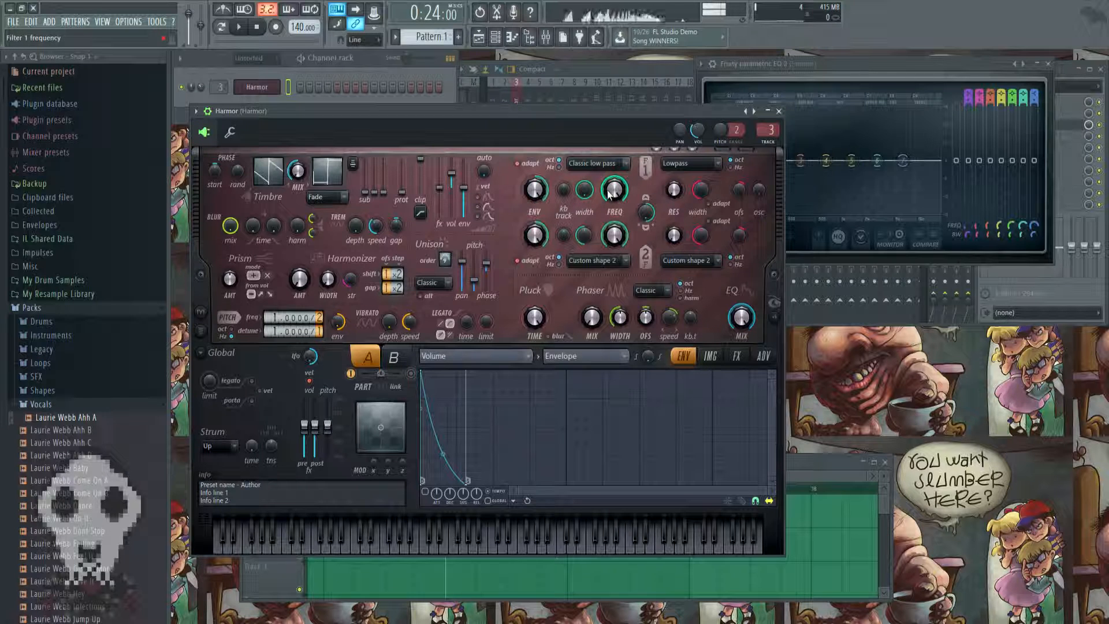
{"action": "mouse_move", "coordinate": [615, 188]}
{"action": "left_mouse_down"}
{"action": "mouse_move", "coordinate": [615, 220]}
{"action": "mouse_move", "coordinate": [614, 170]}
{"action": "mouse_move", "coordinate": [615, 196]}
{"action": "left_mouse_up"}
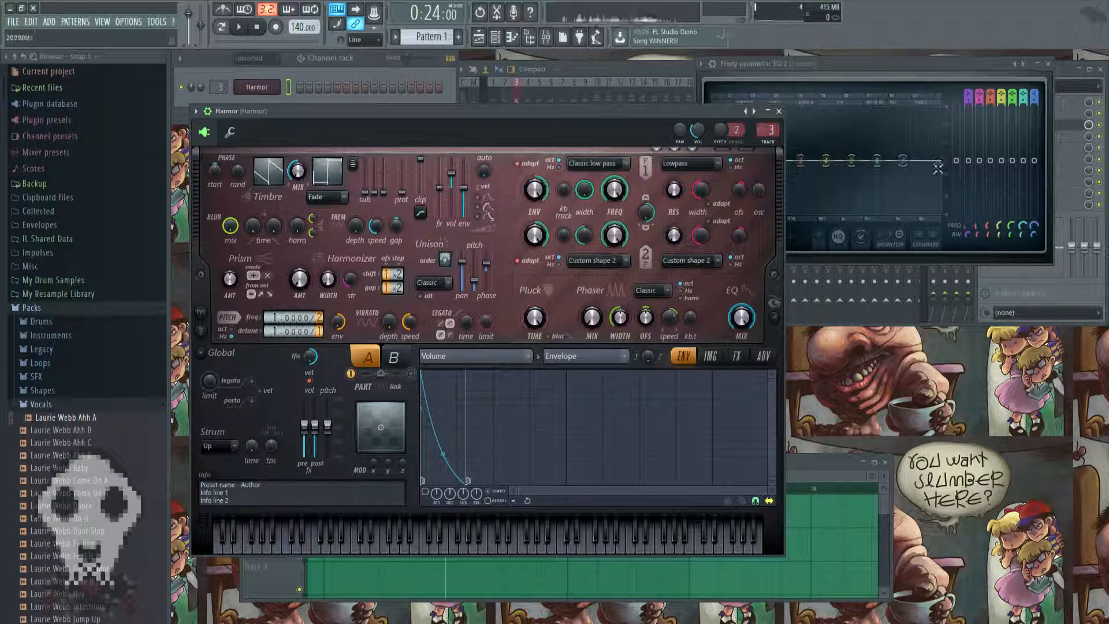
{"action": "left_click_drag", "start_coordinate": [615, 192], "coordinate": [586, 225]}
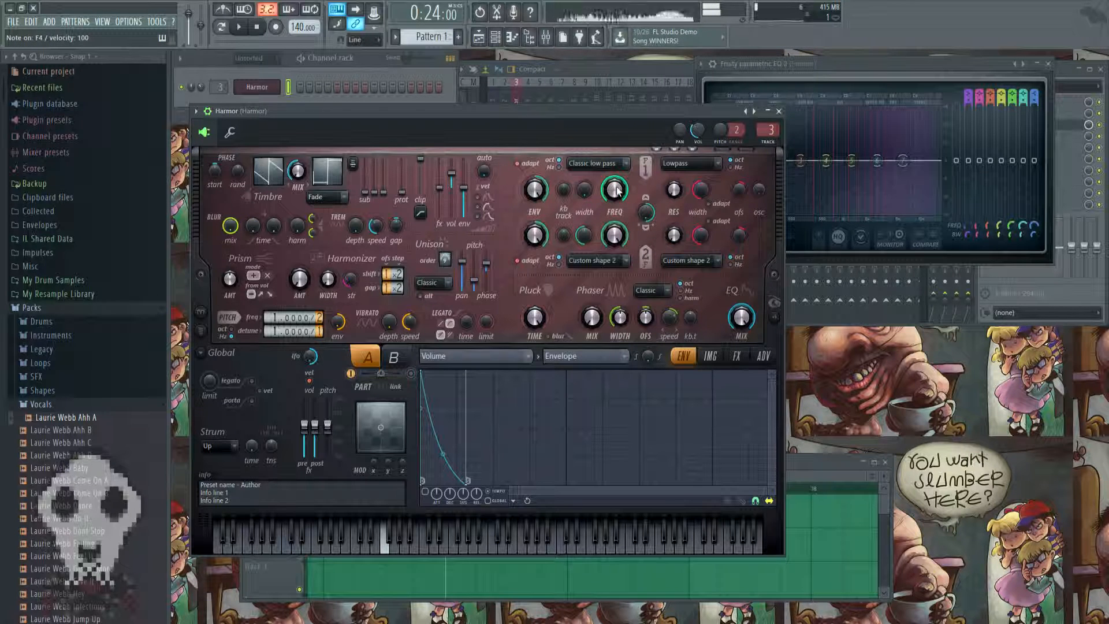
{"action": "left_click_drag", "start_coordinate": [616, 192], "coordinate": [617, 195]}
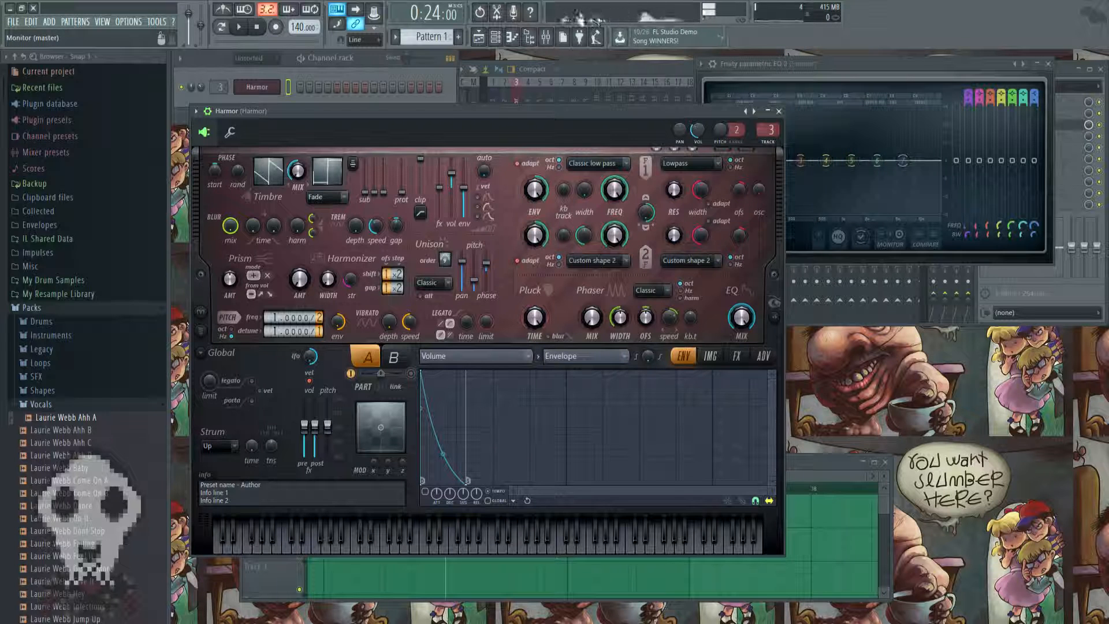
{"action": "right_click", "coordinate": [585, 185]}
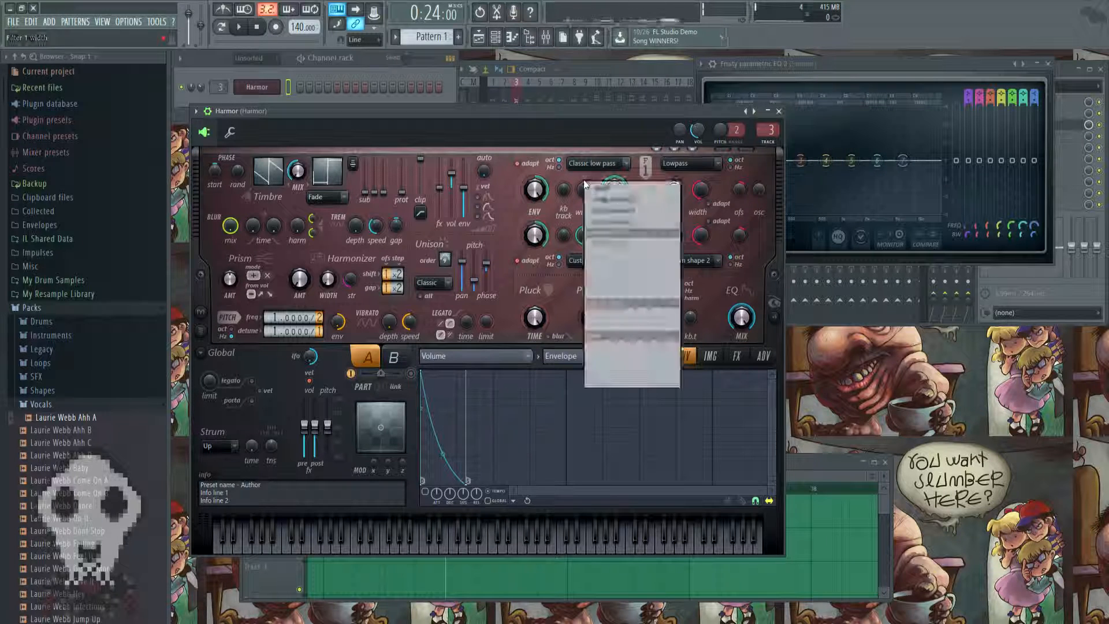
{"action": "left_click", "coordinate": [589, 188]}
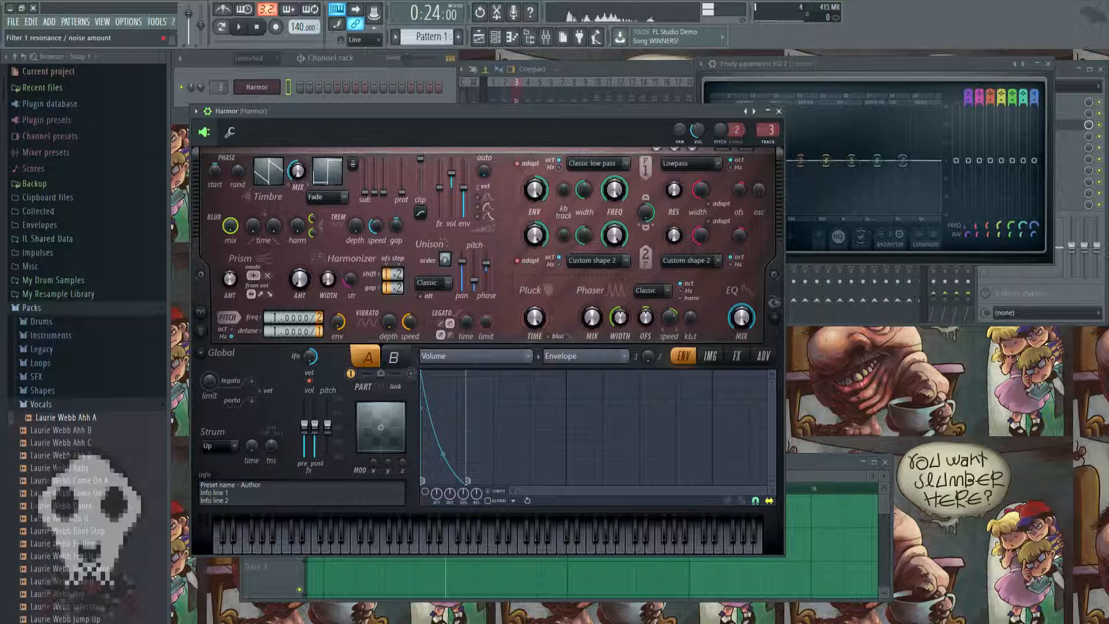
Raise the Filter 1 resonance, keep its type on Lowpass, and sweep the Filter 1 frequency on a played note.
{"action": "left_click_drag", "start_coordinate": [673, 190], "coordinate": [673, 138]}
{"action": "left_click", "coordinate": [693, 163]}
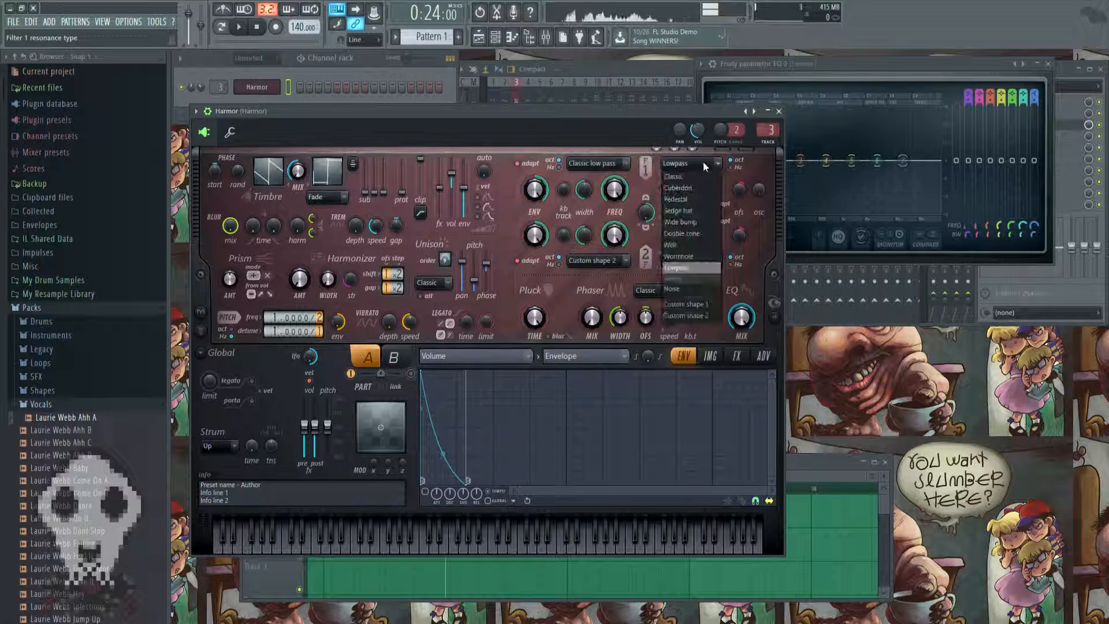
{"action": "left_click", "coordinate": [701, 172]}
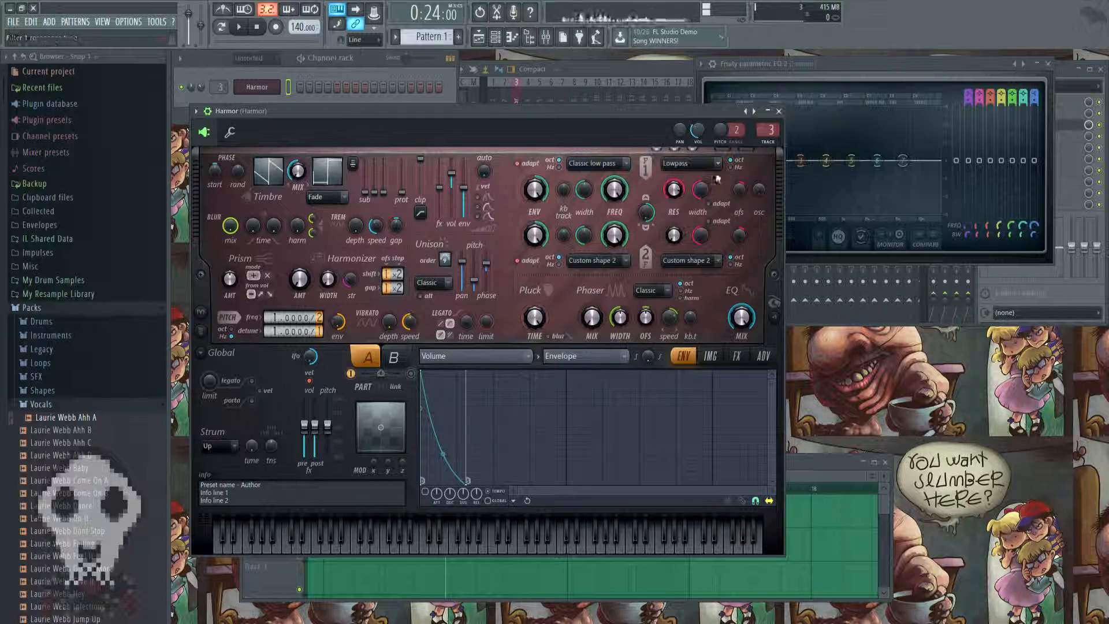
{"action": "key", "text": "v"}
{"action": "left_click_drag", "start_coordinate": [614, 189], "coordinate": [614, 225]}
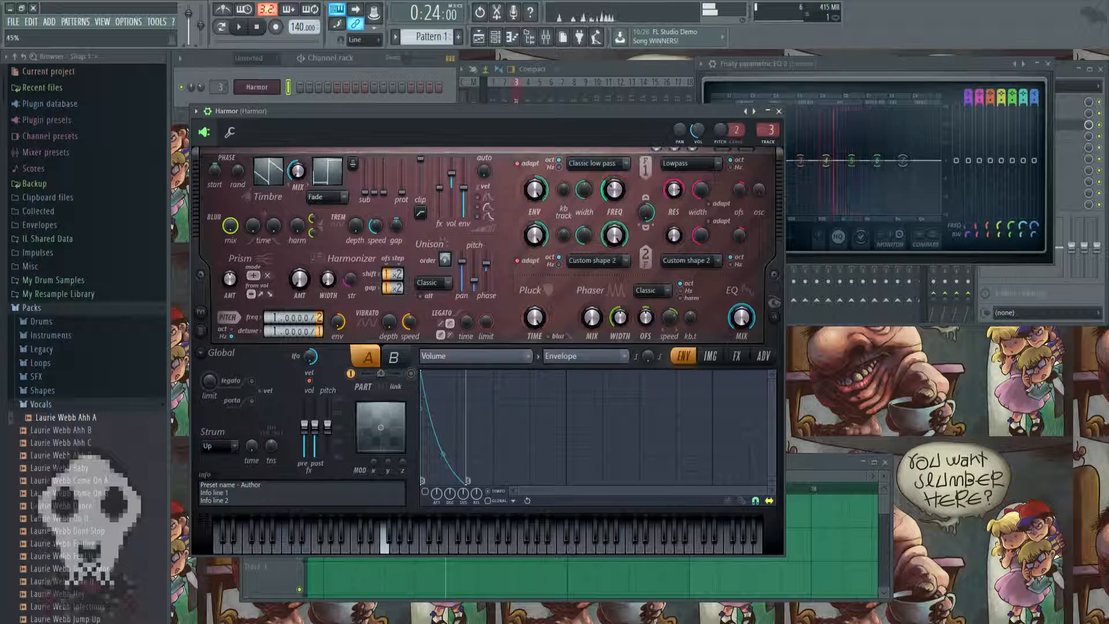
{"action": "mouse_move", "coordinate": [611, 188]}
{"action": "left_mouse_down"}
{"action": "mouse_move", "coordinate": [620, 177]}
{"action": "mouse_move", "coordinate": [624, 194]}
{"action": "left_mouse_up"}
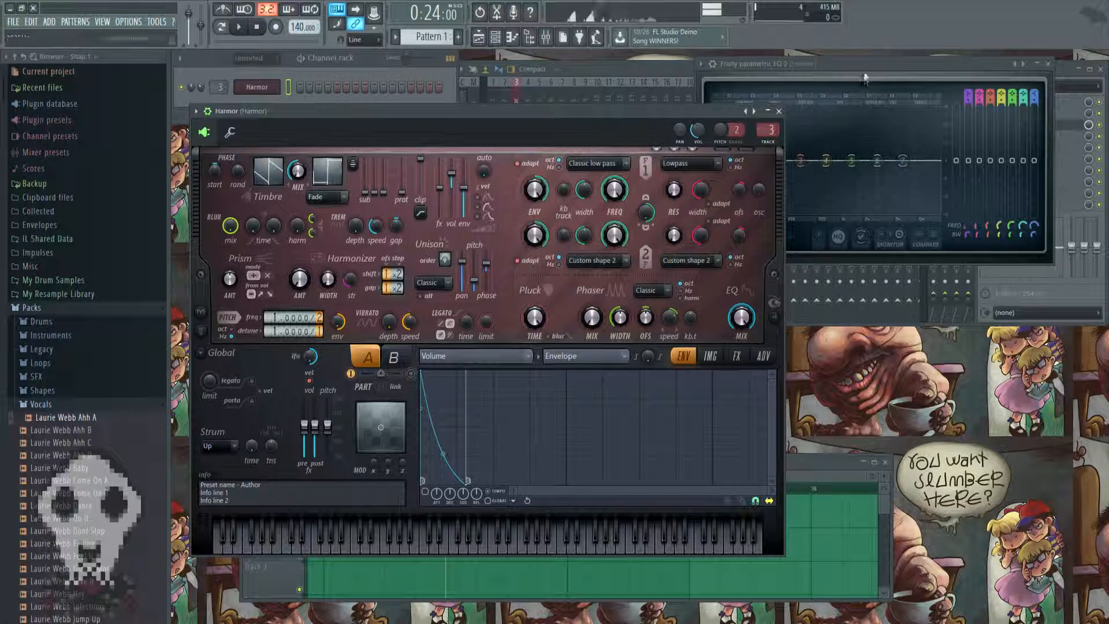
Move Fruity Parametric EQ 2 lower, shape a resonant low-pass curve with a peak before the high roll-off, and close the EQ.
{"action": "left_click_drag", "start_coordinate": [859, 64], "coordinate": [791, 237]}
{"action": "left_click_drag", "start_coordinate": [809, 335], "coordinate": [854, 386]}
{"action": "left_click_drag", "start_coordinate": [816, 293], "coordinate": [823, 297]}
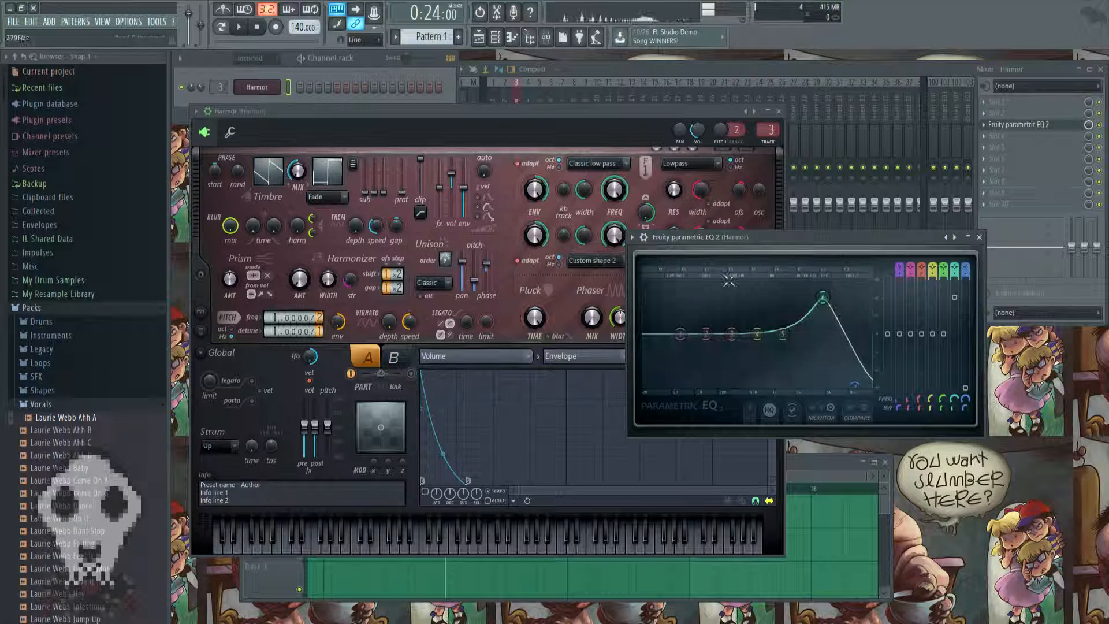
{"action": "left_click", "coordinate": [980, 238]}
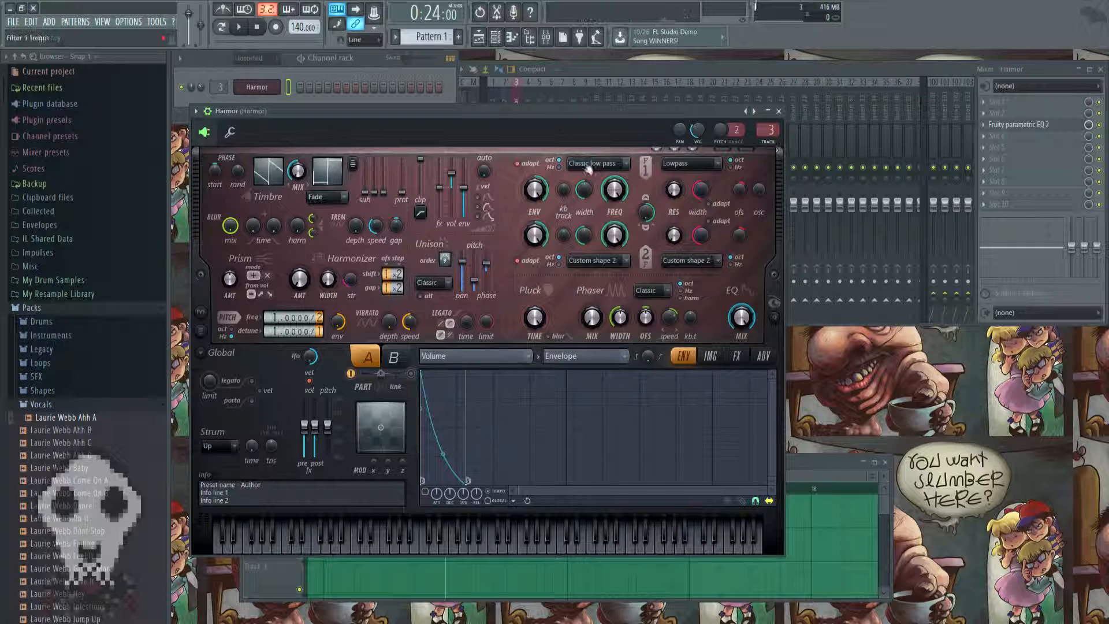
Reopen Fruity Parametric EQ 2 on the Harmor mixer track and reset the two moved high bands.
{"action": "left_click", "coordinate": [1061, 128]}
{"action": "right_click", "coordinate": [820, 301]}
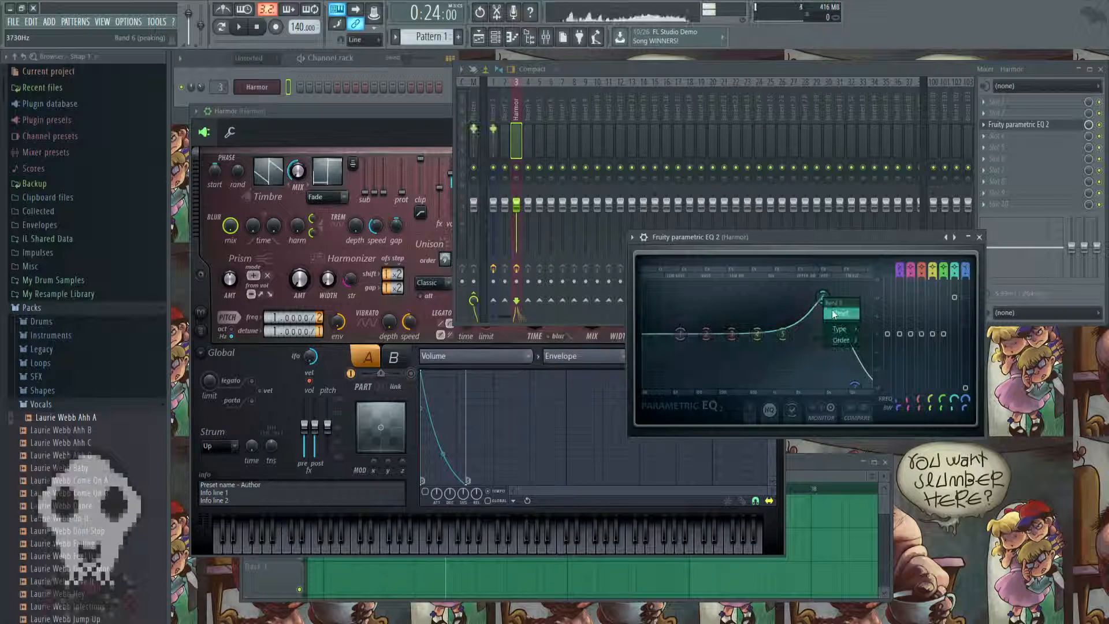
{"action": "left_click", "coordinate": [838, 313]}
{"action": "right_click", "coordinate": [855, 388]}
{"action": "left_click", "coordinate": [871, 401]}
Bring Harmor to the front, open the Filter 1 frequency articulator, and look over the available articulation targets.
{"action": "left_click", "coordinate": [431, 114]}
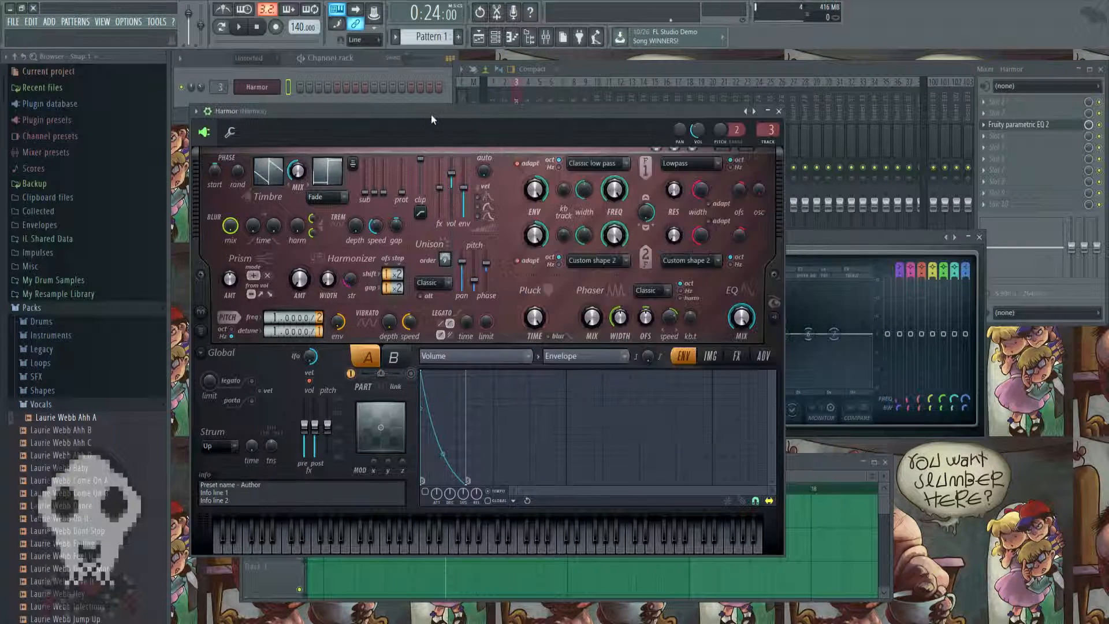
{"action": "right_click", "coordinate": [612, 196]}
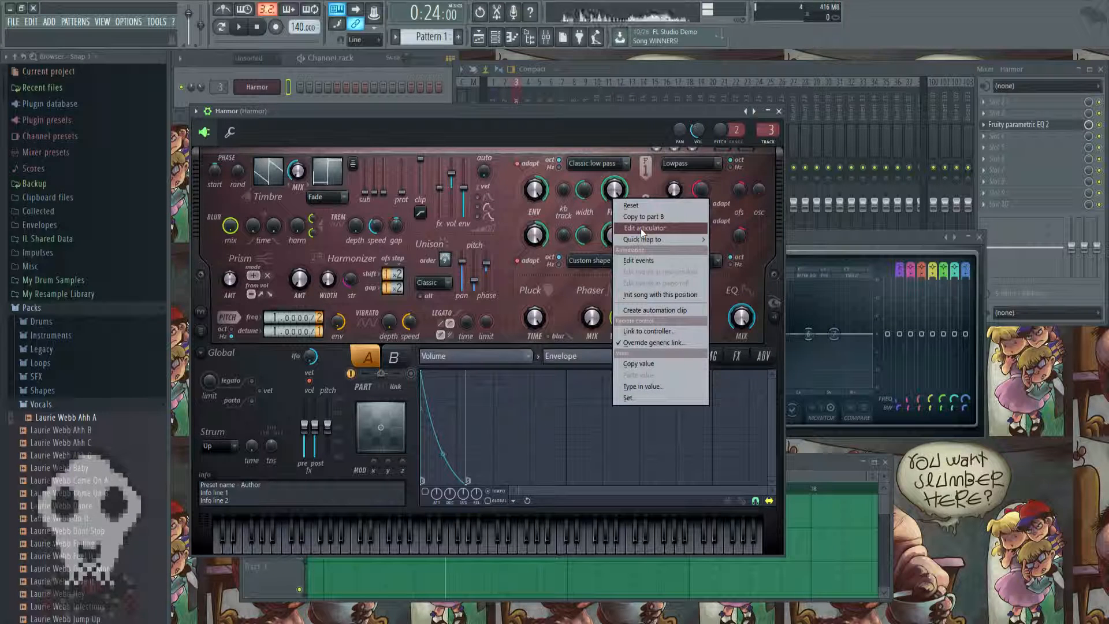
{"action": "right_click", "coordinate": [618, 186]}
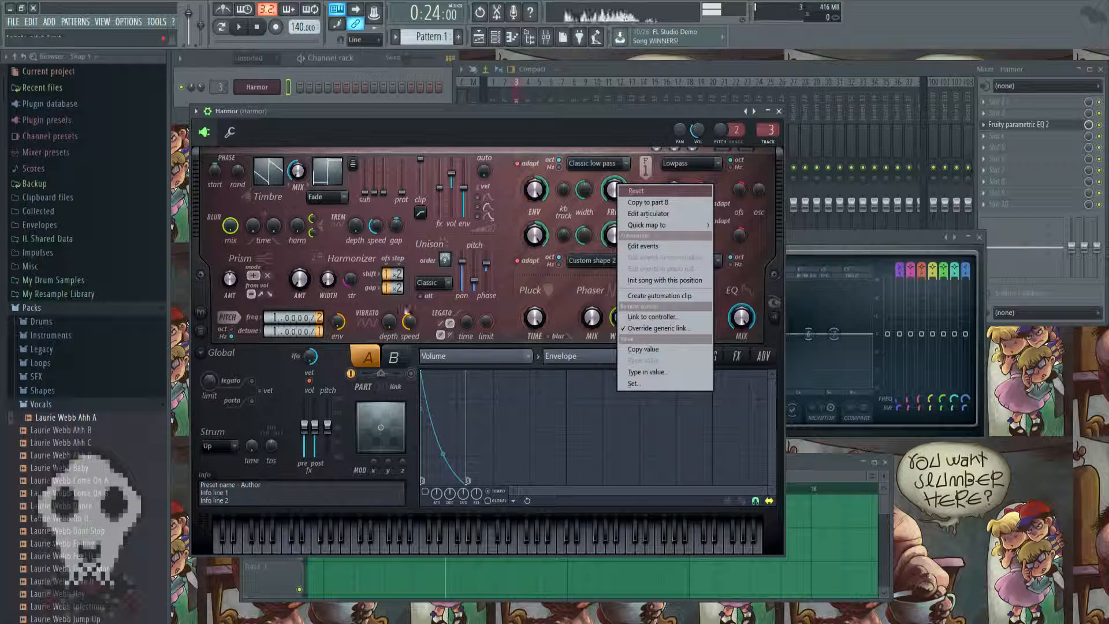
{"action": "left_click", "coordinate": [642, 211]}
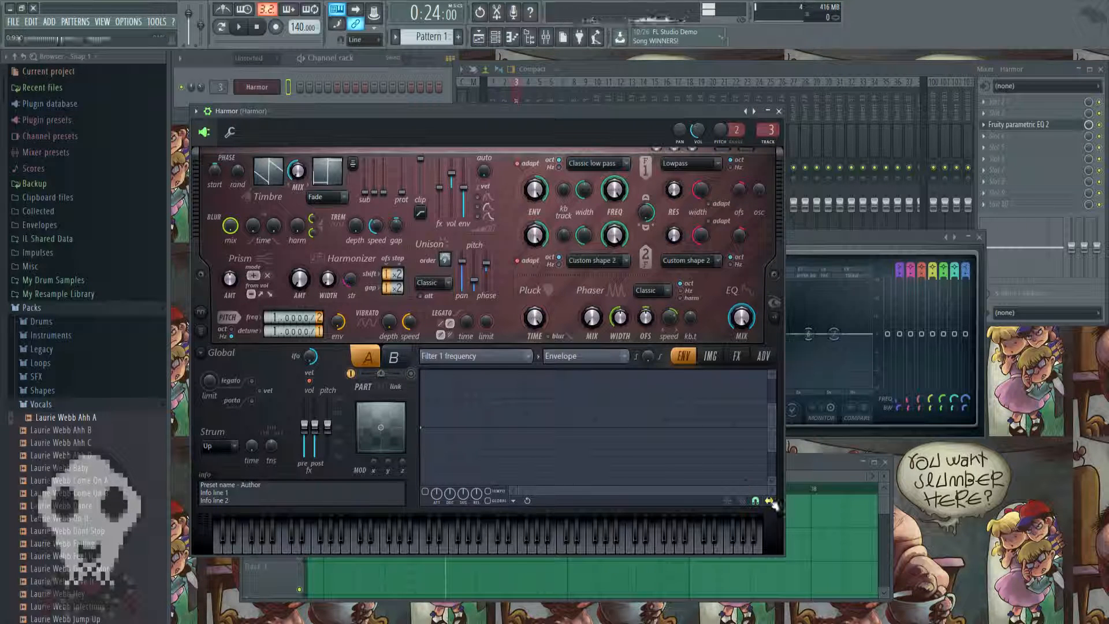
{"action": "left_click", "coordinate": [516, 357]}
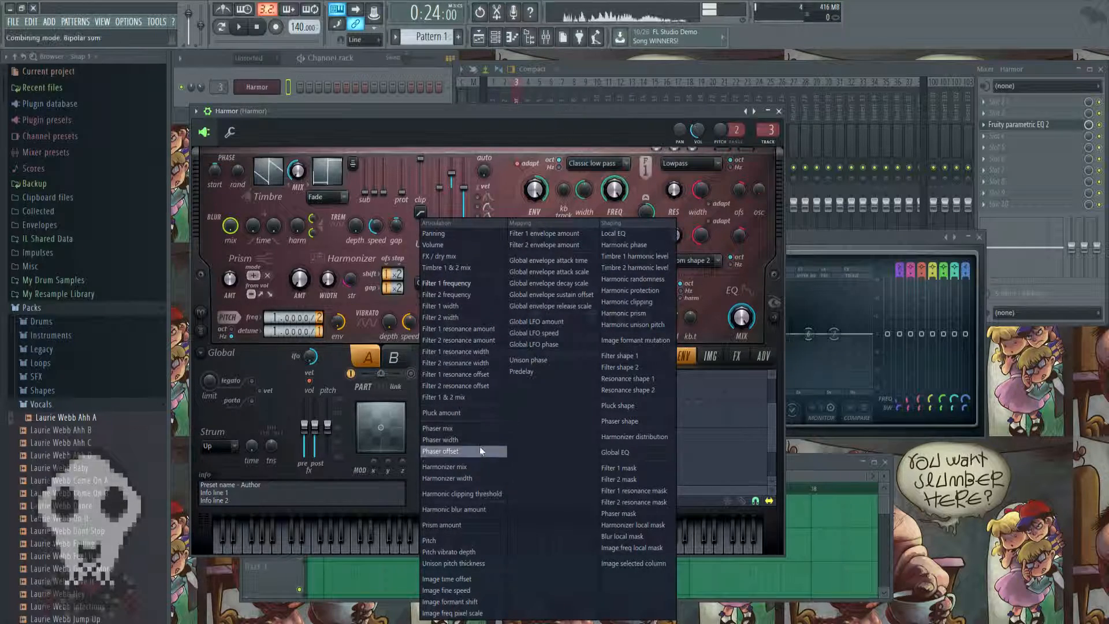
{"action": "left_click", "coordinate": [550, 137]}
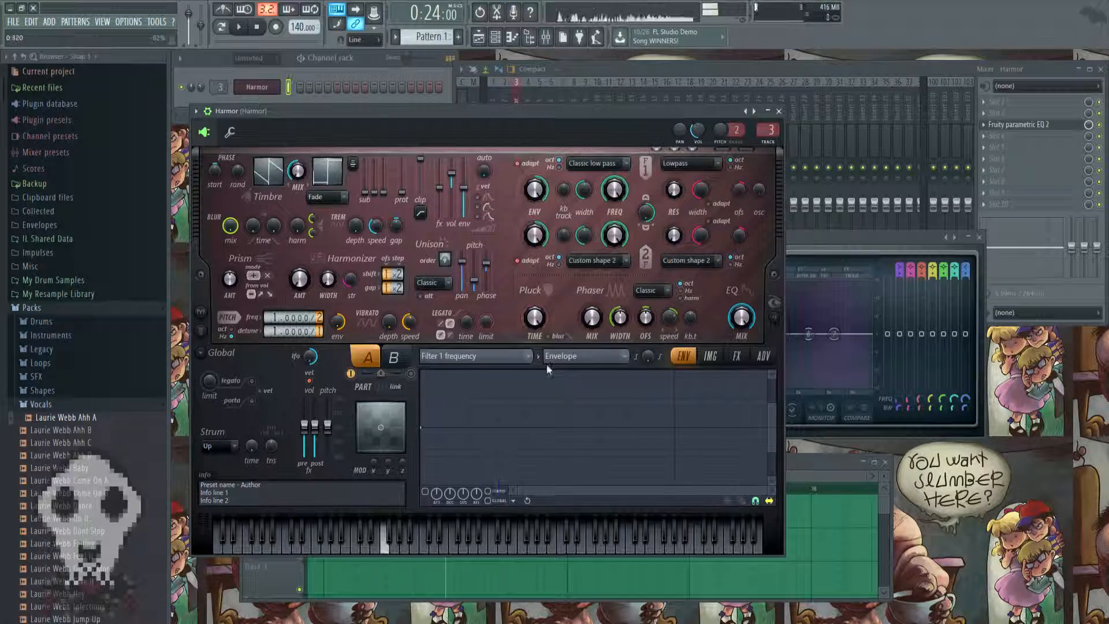
Switch the Filter 1 frequency envelope to tempo-based time, draw a straight fall from a raised start point to the centre line, and play notes.
{"action": "left_click", "coordinate": [488, 491]}
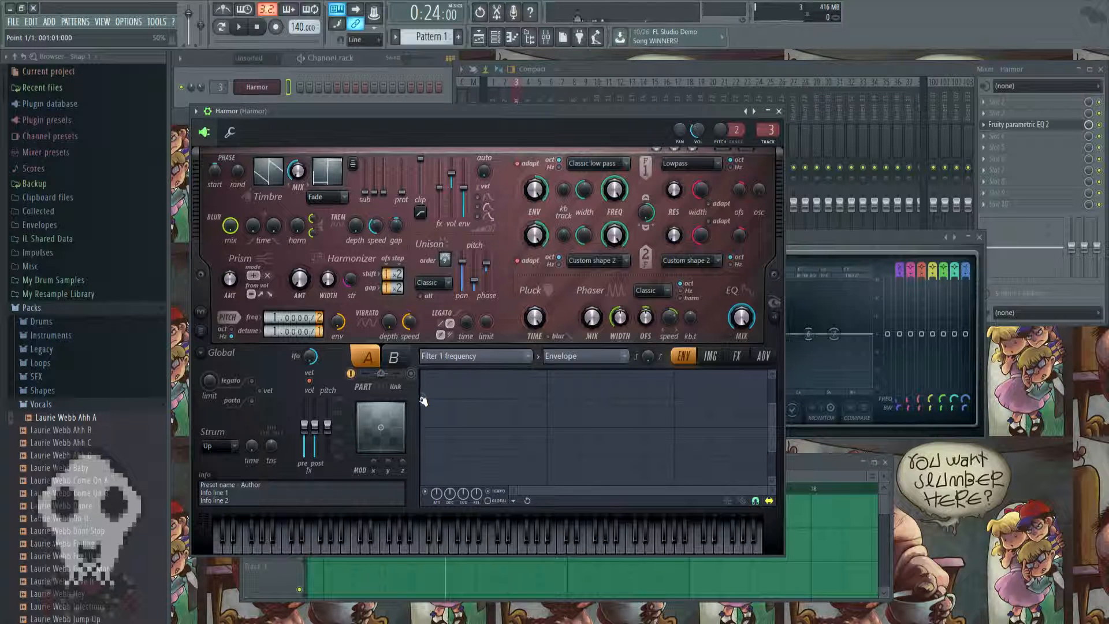
{"action": "left_click", "coordinate": [570, 357]}
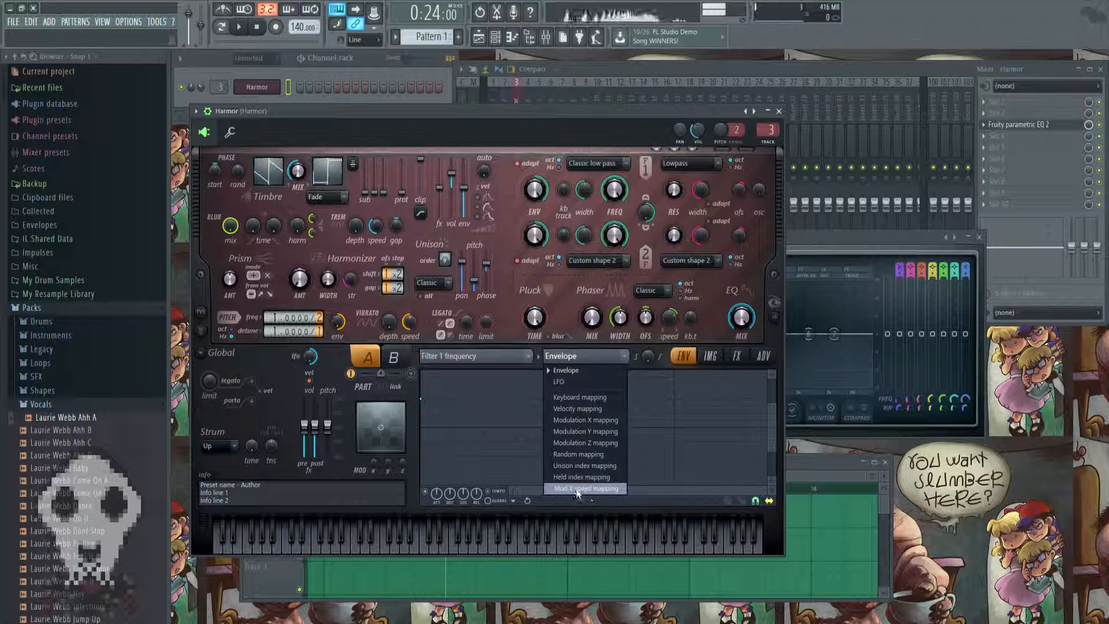
{"action": "left_click", "coordinate": [637, 374]}
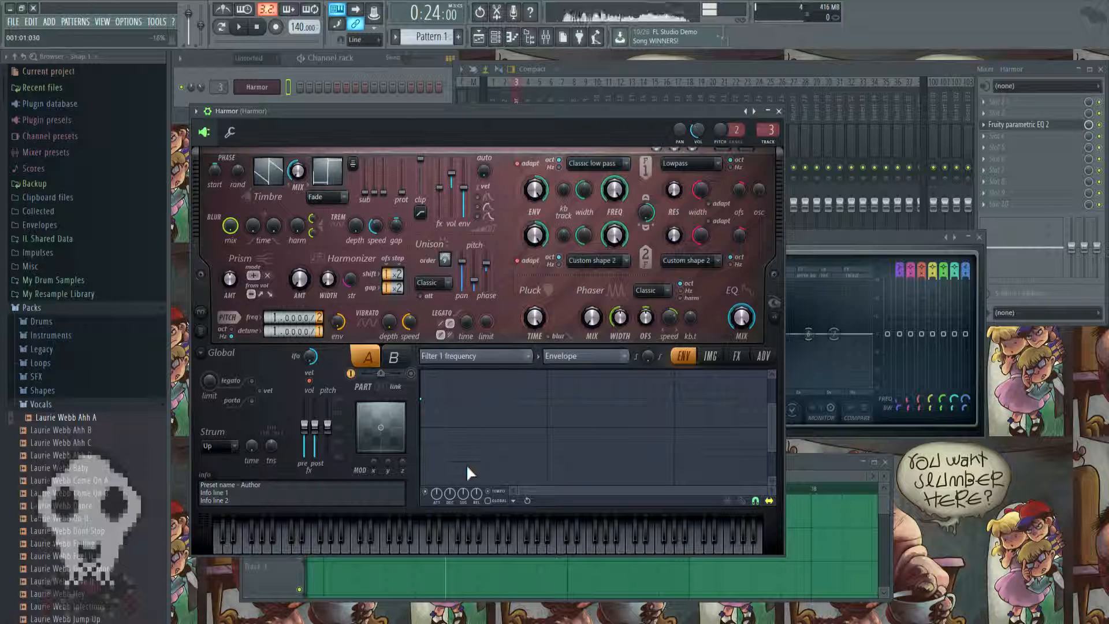
{"action": "left_click", "coordinate": [549, 427]}
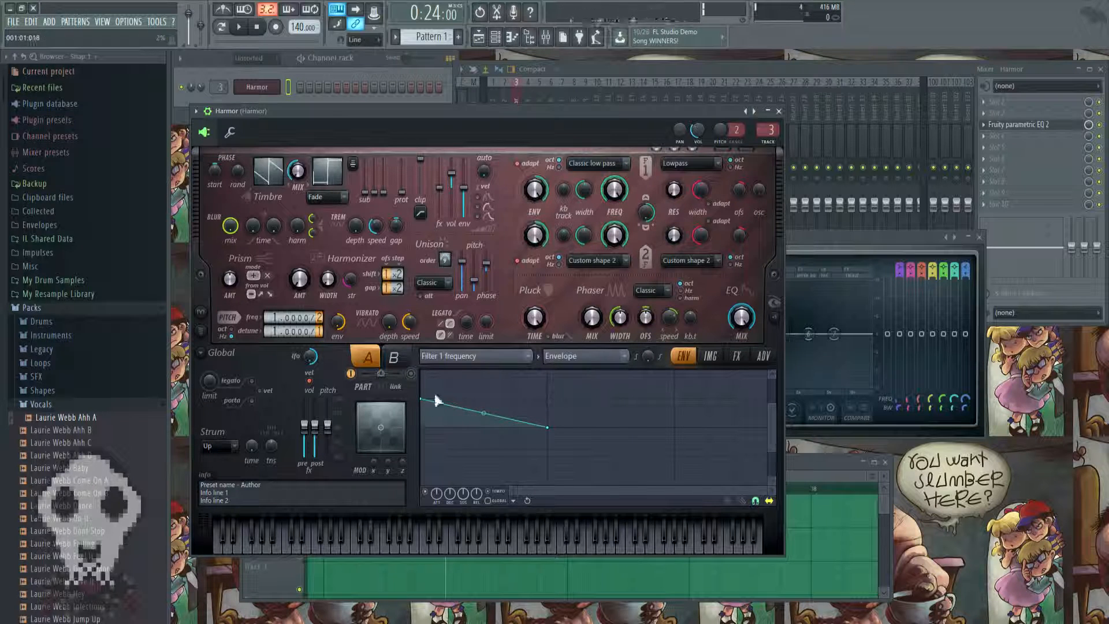
{"action": "key", "text": "b"}
{"action": "key", "text": "b"}
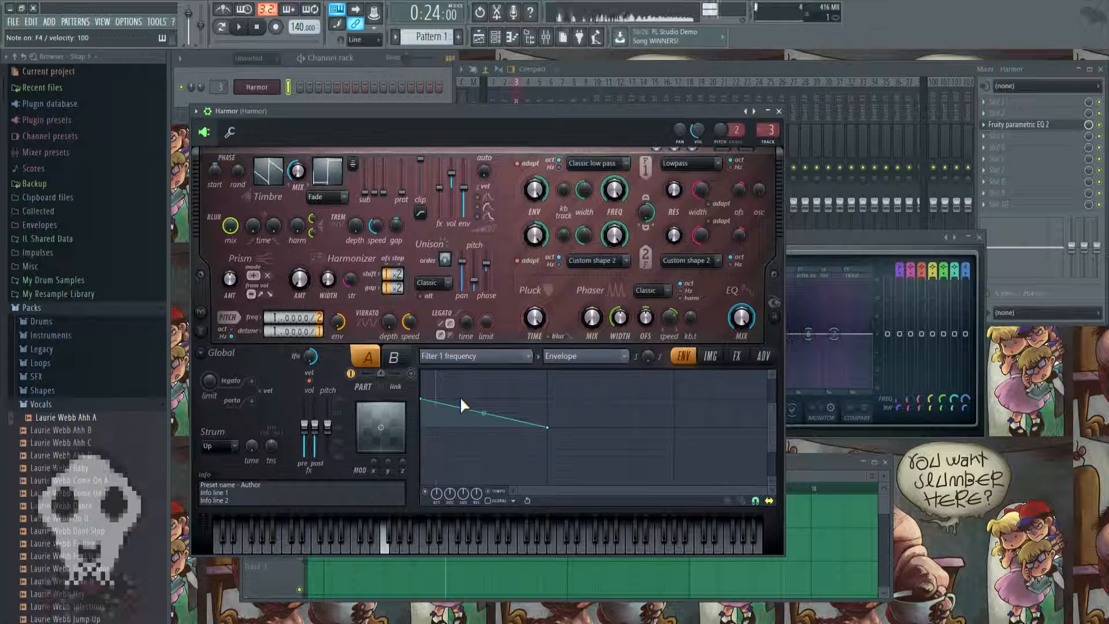
{"action": "key", "text": "v"}
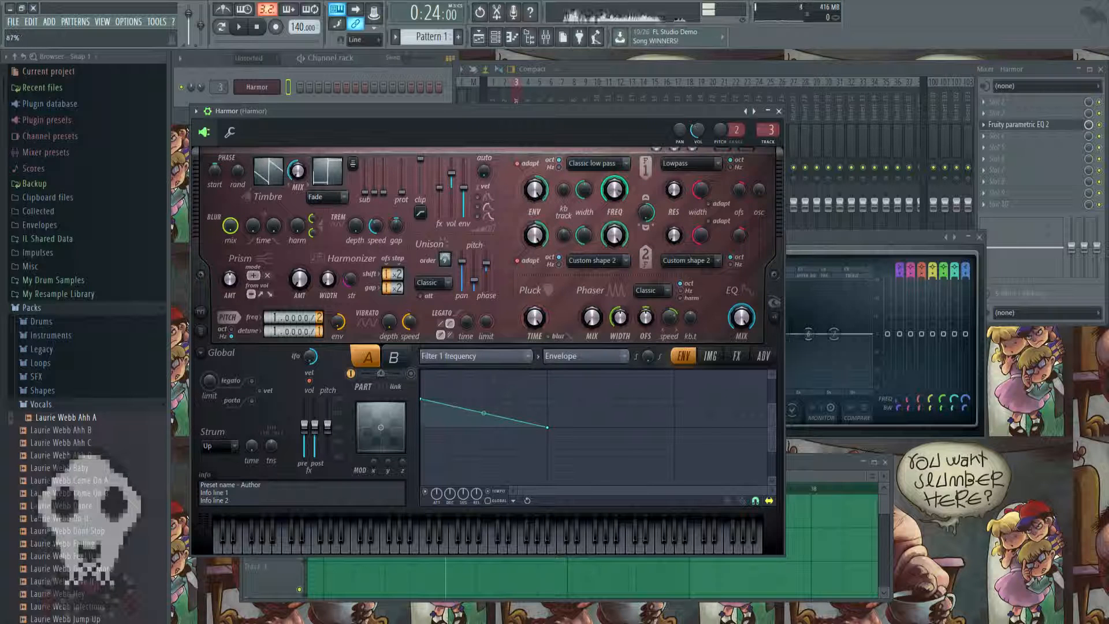
Lower the Filter 1 frequency and play a repeated note to hear the envelope move the filter.
{"action": "left_click_drag", "start_coordinate": [614, 188], "coordinate": [613, 214]}
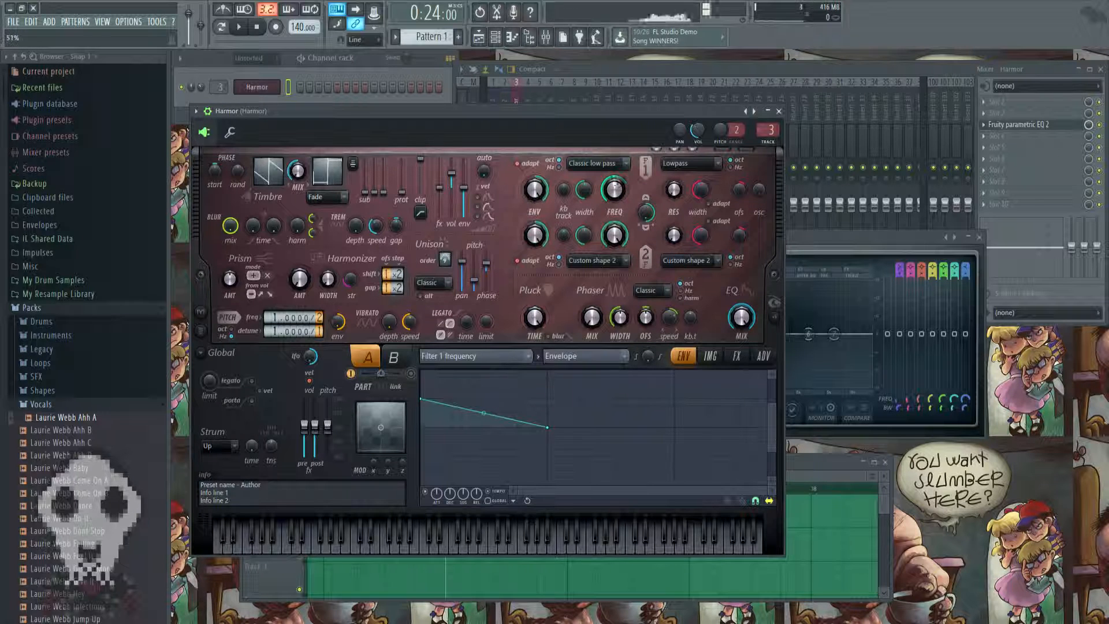
{"action": "key", "text": "v"}
{"action": "key", "text": "v"}
{"action": "key", "text": "v"}
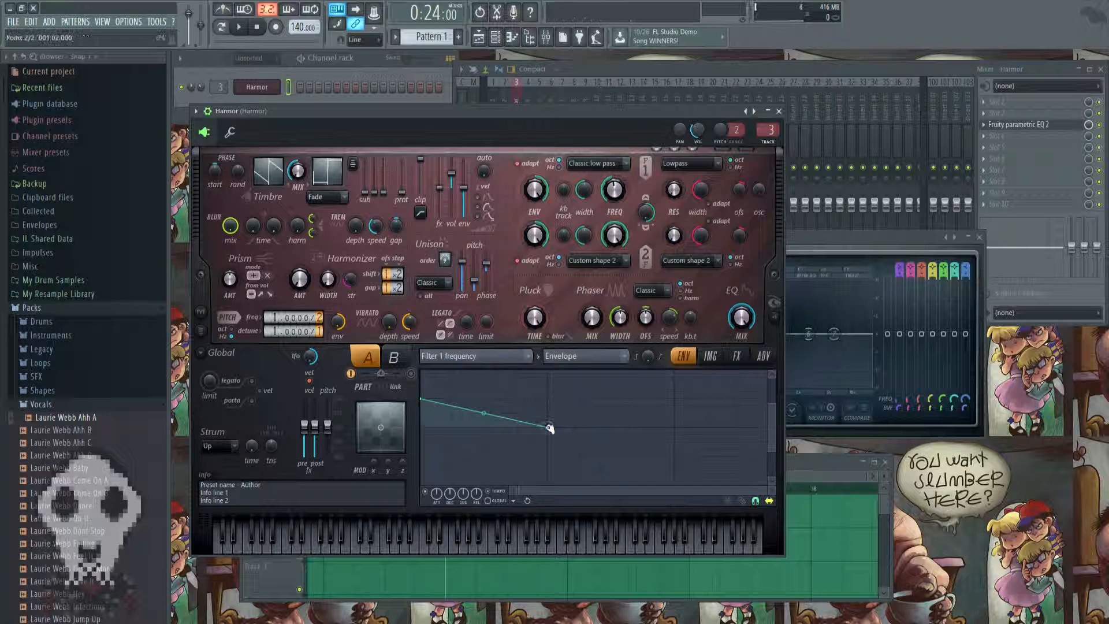
Raise the start point of the Filter 1 frequency envelope to its maximum and play a note.
{"action": "left_click_drag", "start_coordinate": [757, 491], "coordinate": [773, 491]}
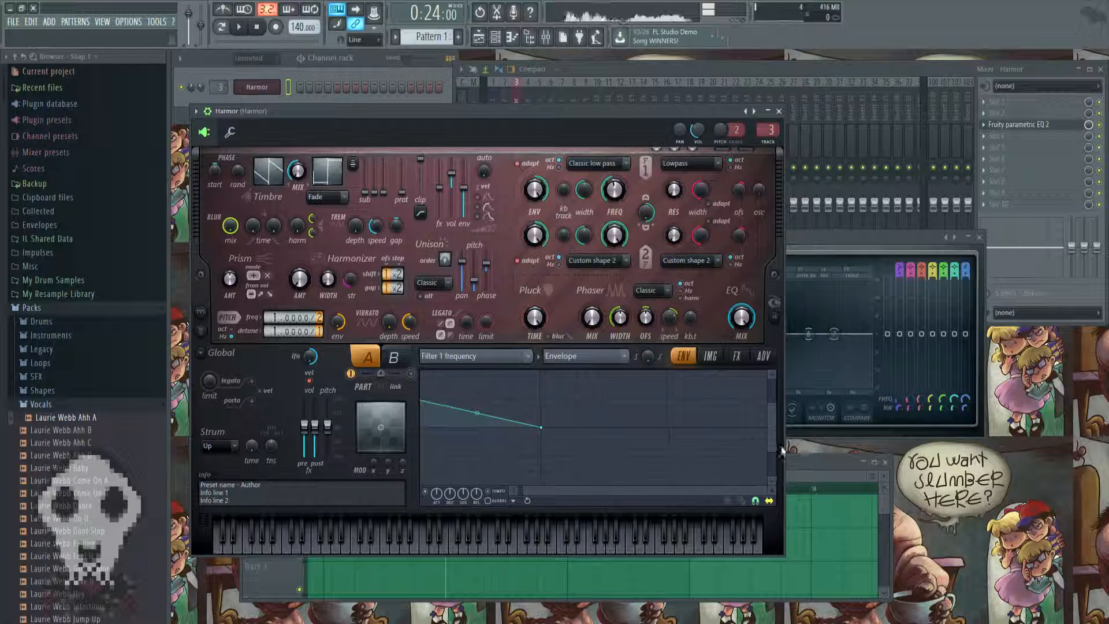
{"action": "left_click_drag", "start_coordinate": [771, 451], "coordinate": [771, 542]}
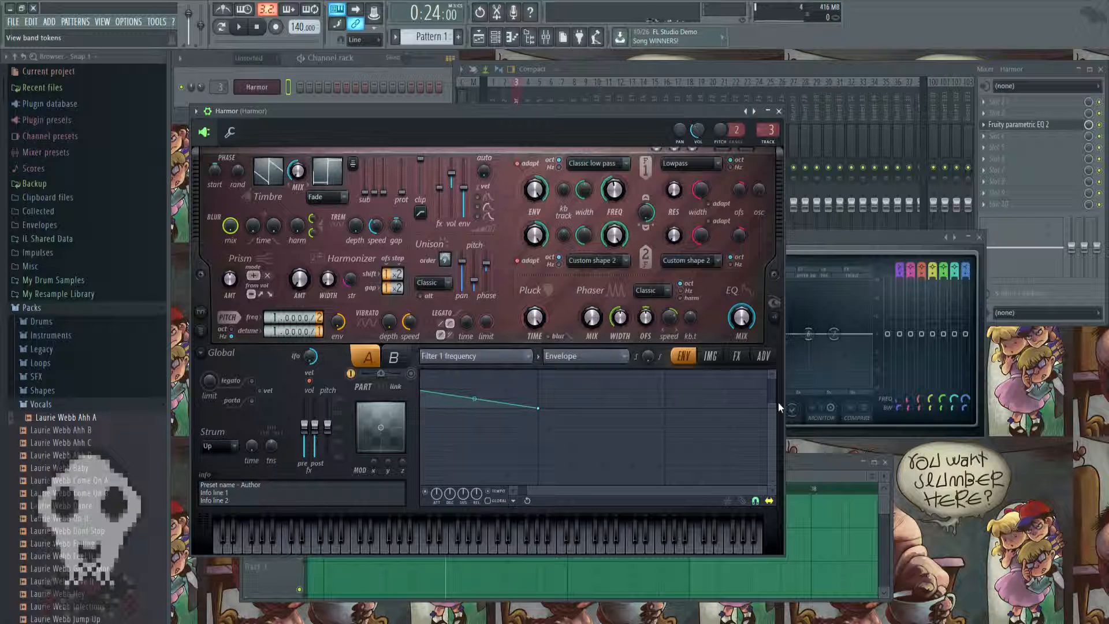
{"action": "left_click_drag", "start_coordinate": [775, 403], "coordinate": [762, 358]}
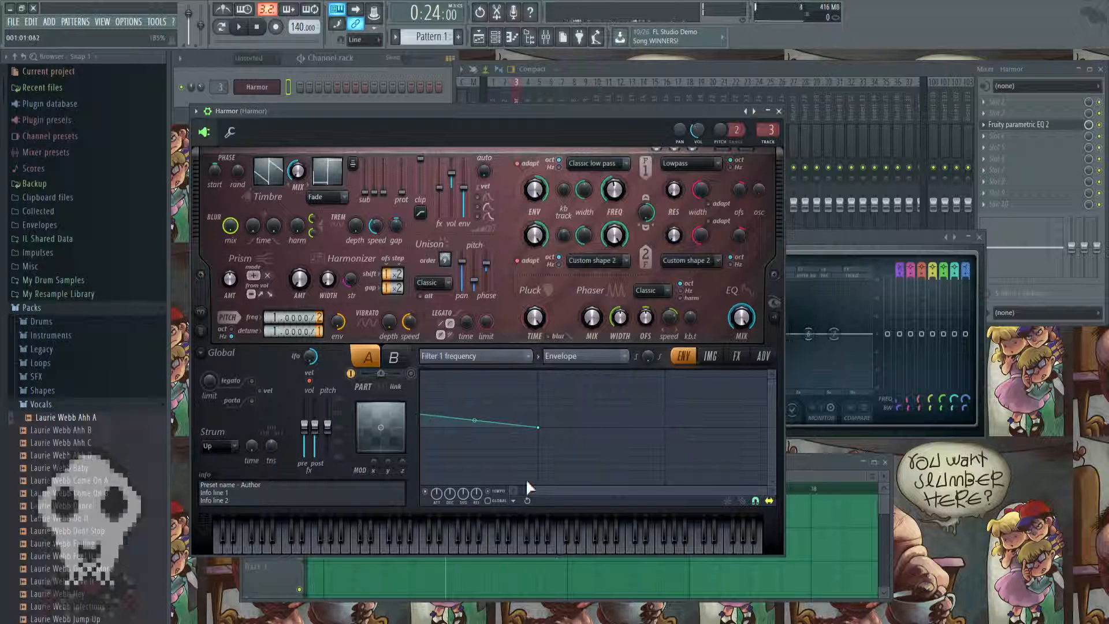
{"action": "left_click_drag", "start_coordinate": [530, 490], "coordinate": [468, 495]}
{"action": "left_click_drag", "start_coordinate": [421, 415], "coordinate": [408, 357]}
{"action": "key", "text": "v"}
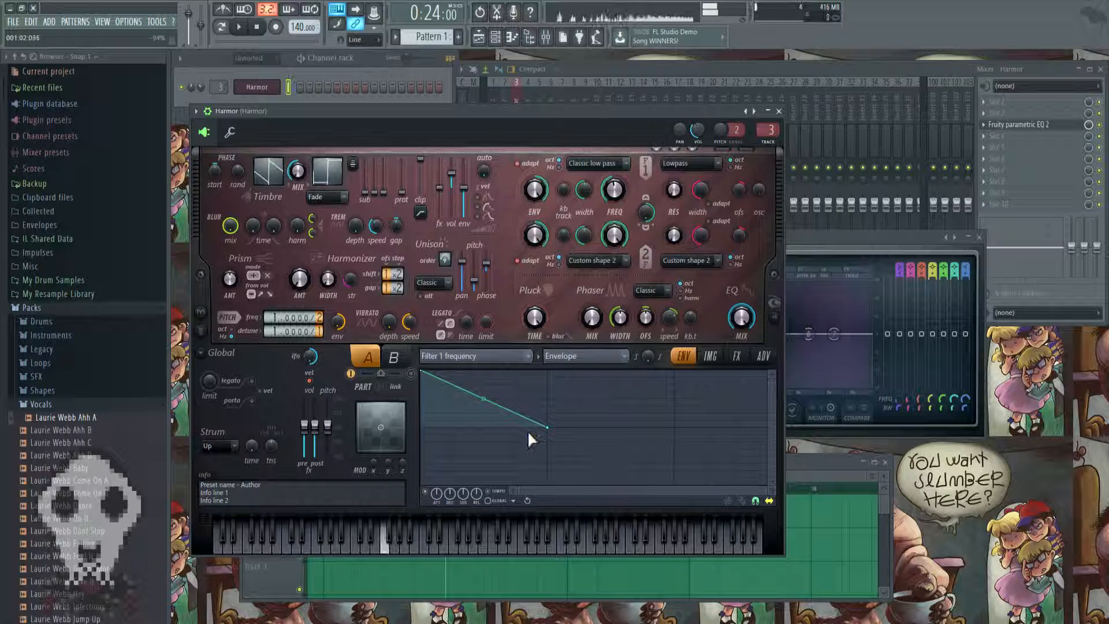
Bend the falling segment of the Filter 1 frequency envelope downward into a faster decay while playing notes.
{"action": "key", "text": "c"}
{"action": "key", "text": "x"}
{"action": "left_click_drag", "start_coordinate": [483, 399], "coordinate": [483, 415]}
{"action": "key", "text": "z"}
{"action": "key", "text": "x"}
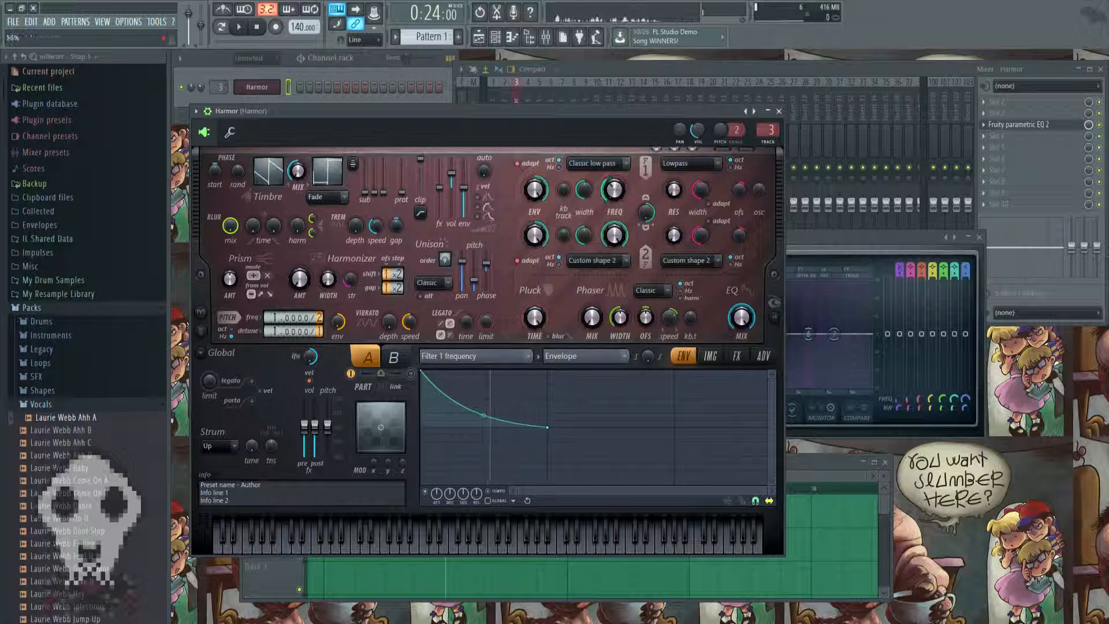
{"action": "key", "text": "x"}
Lower the Filter 1 frequency further while playing notes, and flatten its envelope by dropping the start point to the centre line.
{"action": "left_click_drag", "start_coordinate": [613, 188], "coordinate": [613, 215]}
{"action": "key", "text": "x"}
{"action": "key", "text": "c"}
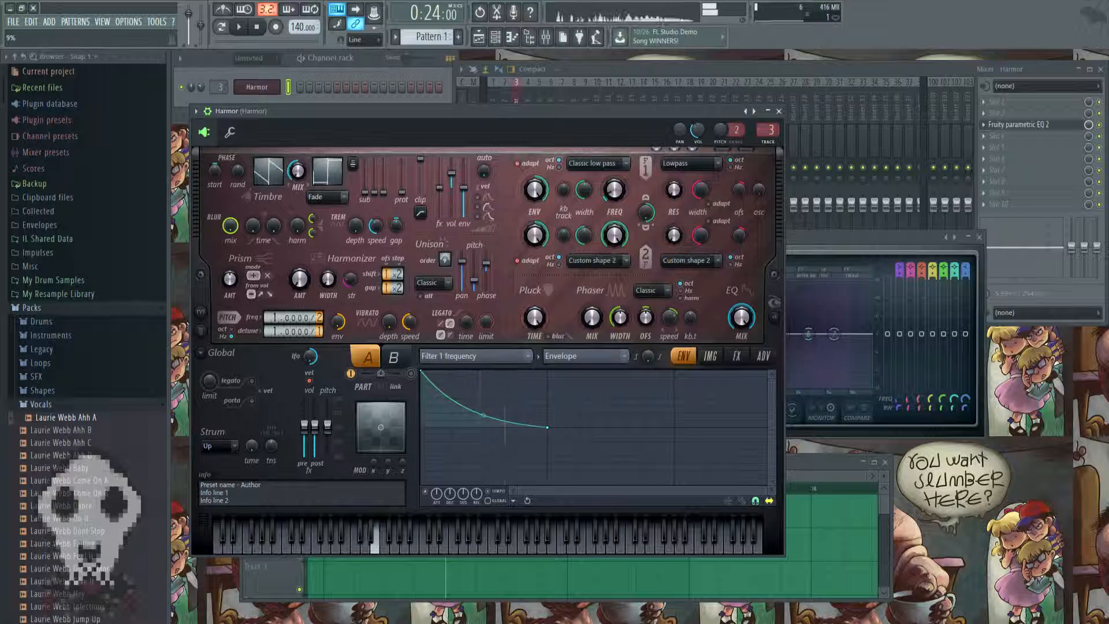
{"action": "key", "text": "v"}
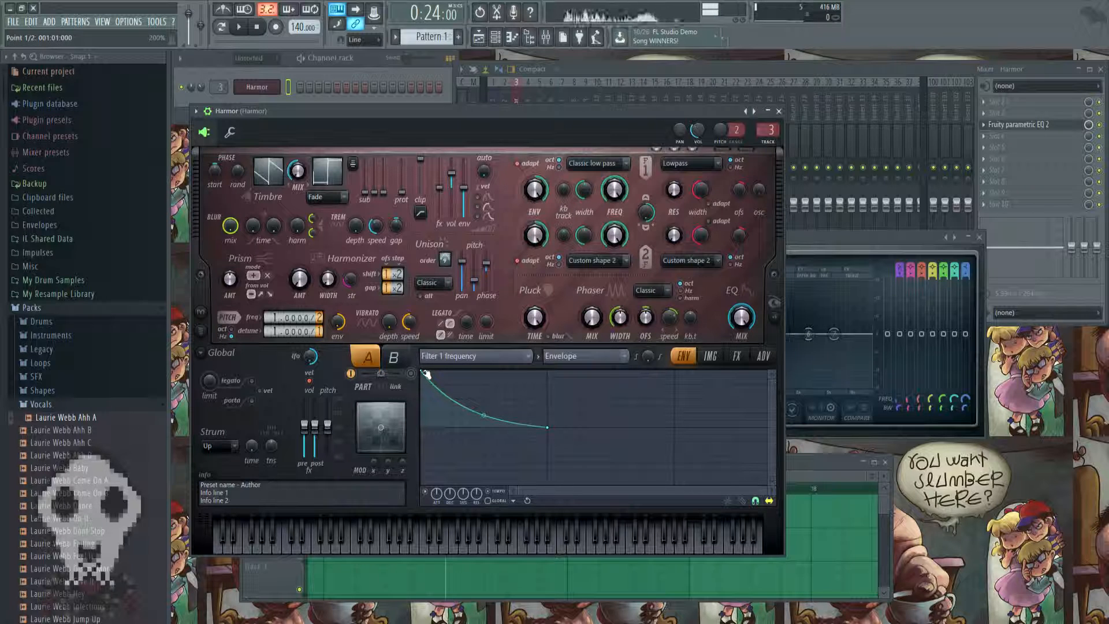
{"action": "left_click_drag", "start_coordinate": [425, 372], "coordinate": [421, 427]}
{"action": "key", "text": "x"}
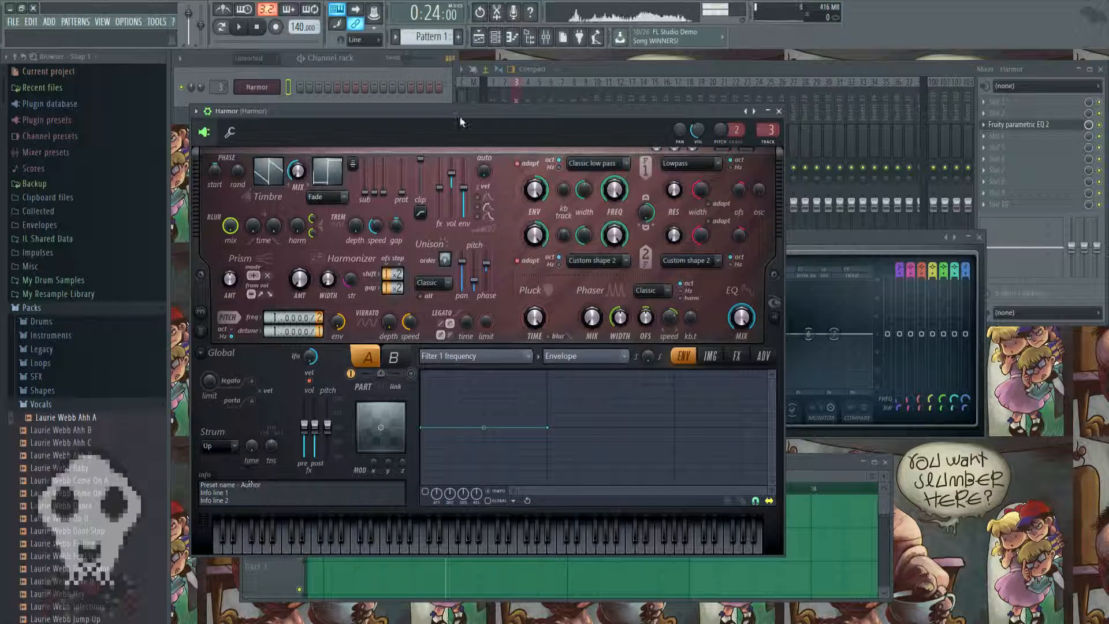
Open the articulator for Unison pitch thickness and try different positions of the Unison pitch slider.
{"action": "right_click", "coordinate": [475, 284]}
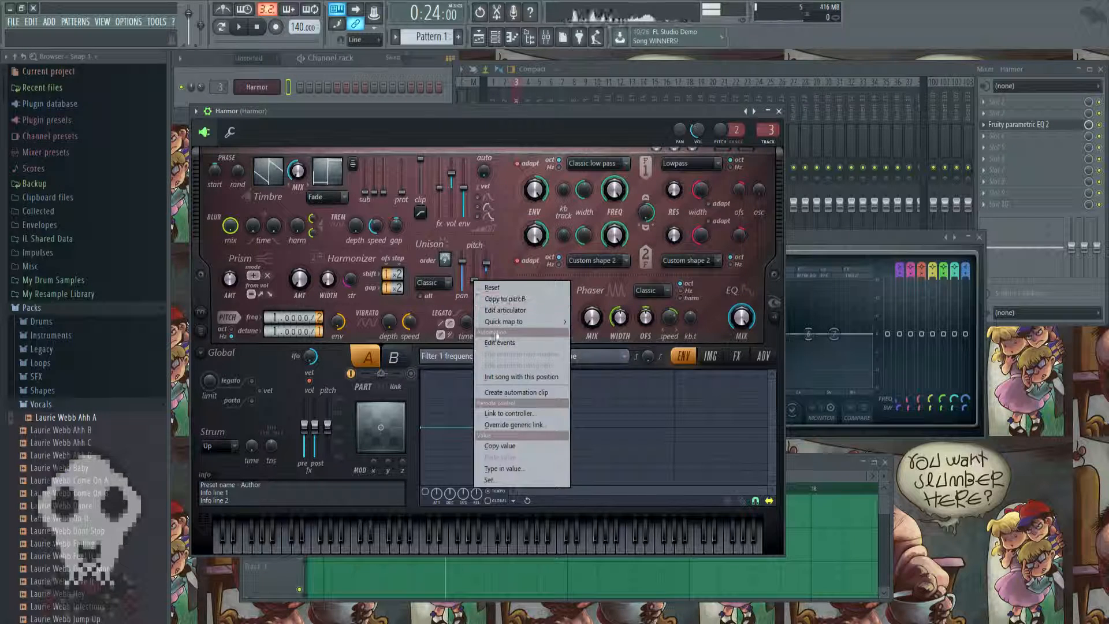
{"action": "left_click", "coordinate": [508, 313]}
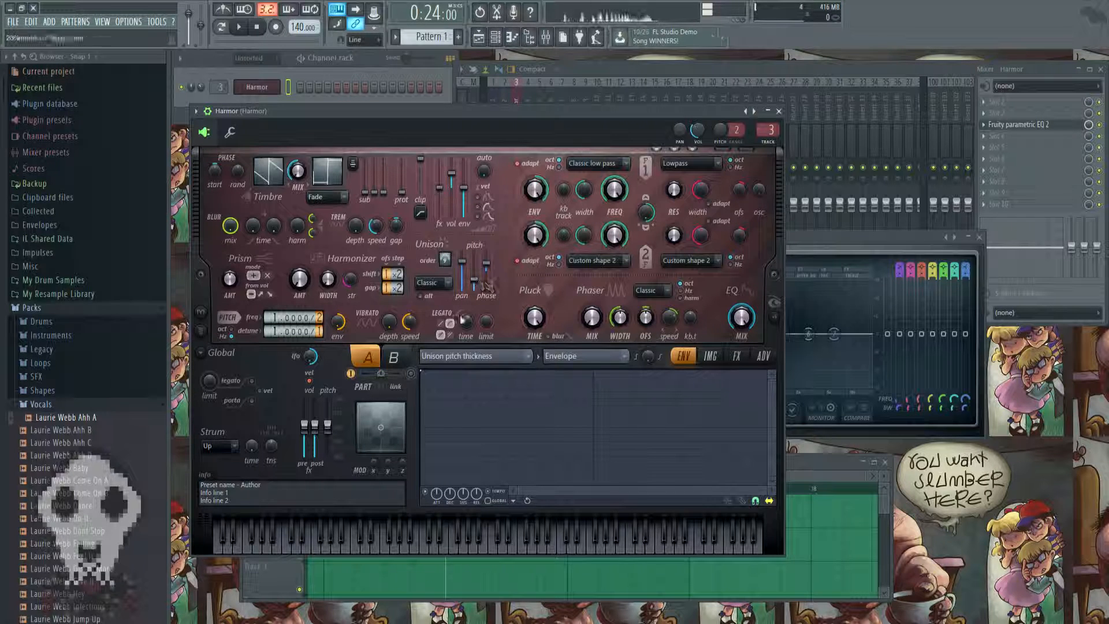
{"action": "left_click_drag", "start_coordinate": [474, 280], "coordinate": [474, 279]}
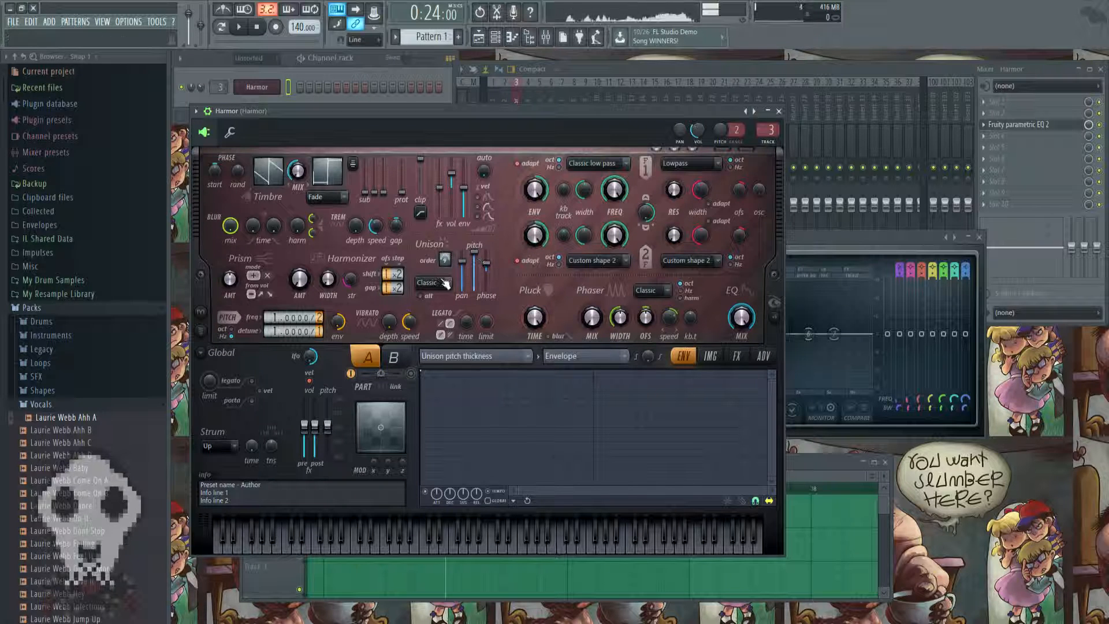
{"action": "left_click_drag", "start_coordinate": [474, 253], "coordinate": [474, 265]}
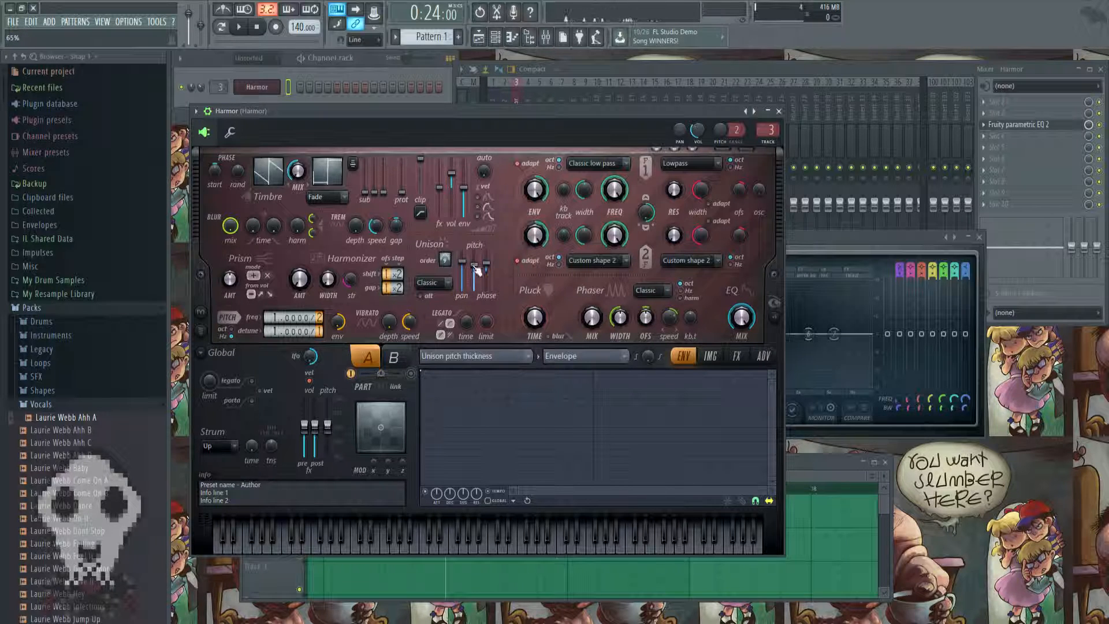
Shape a falling Unison pitch thickness envelope by adding a low end point, adjusting the curve, and ending on a flat low tail.
{"action": "left_click", "coordinate": [593, 456]}
{"action": "left_click_drag", "start_coordinate": [505, 440], "coordinate": [506, 453]}
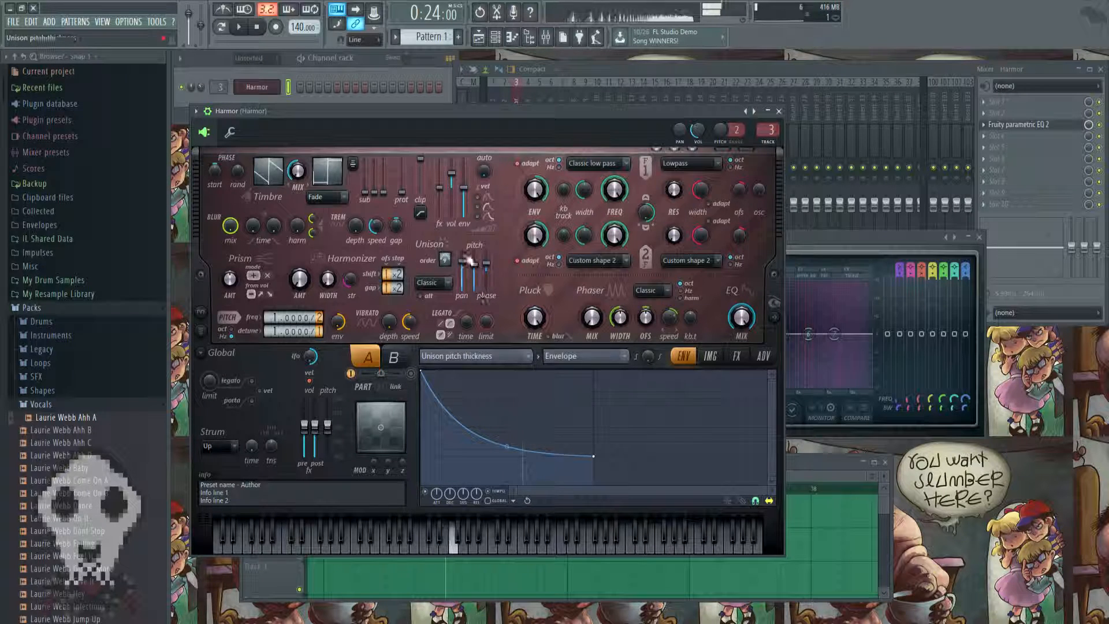
{"action": "left_click_drag", "start_coordinate": [506, 446], "coordinate": [506, 421]}
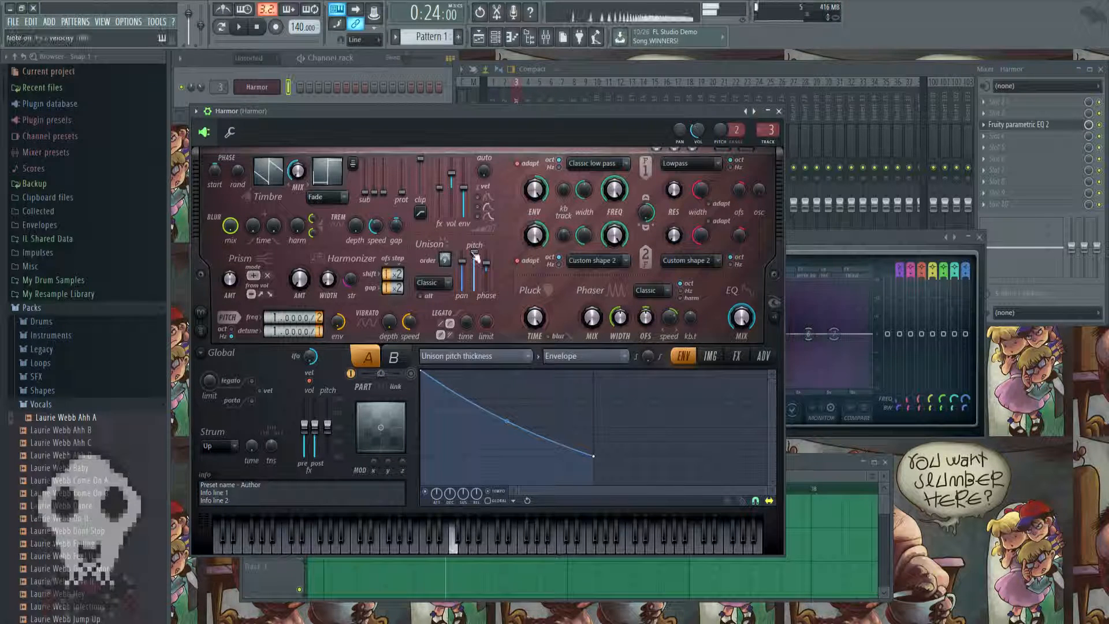
{"action": "mouse_move", "coordinate": [497, 454]}
{"action": "left_mouse_down"}
{"action": "mouse_move", "coordinate": [447, 457]}
{"action": "mouse_move", "coordinate": [488, 457]}
{"action": "left_mouse_up"}
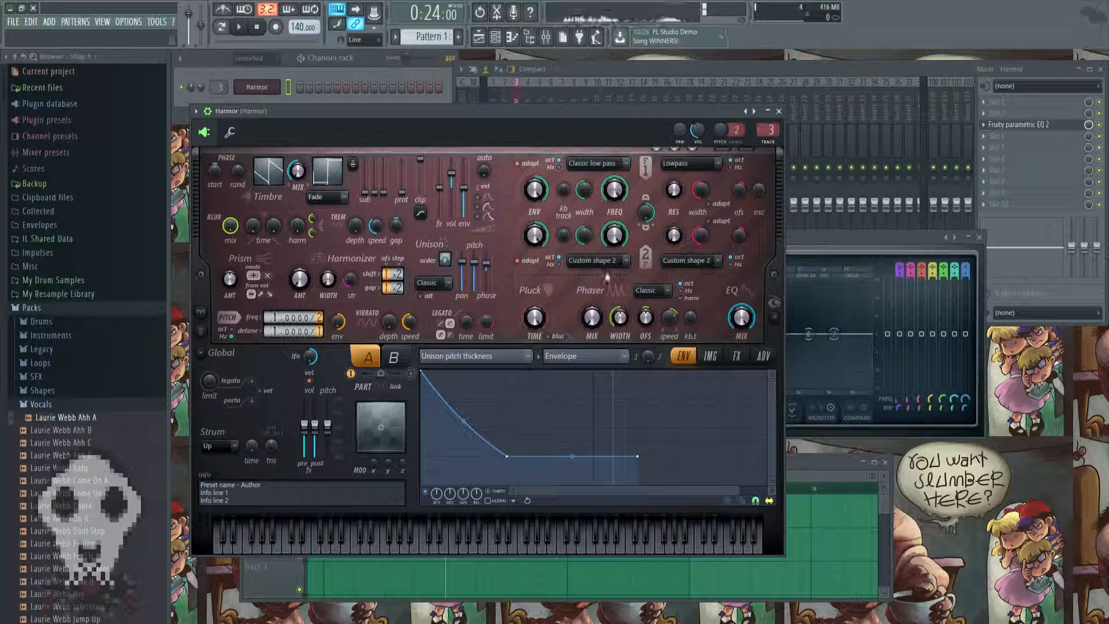
Turn the Pluck time down and play repeated three-note chords to hear the plucked sound.
{"action": "mouse_move", "coordinate": [536, 325]}
{"action": "left_mouse_down"}
{"action": "mouse_move", "coordinate": [536, 307]}
{"action": "mouse_move", "coordinate": [536, 347]}
{"action": "left_mouse_up"}
{"action": "key", "text": "c"}
{"action": "key", "text": "w"}
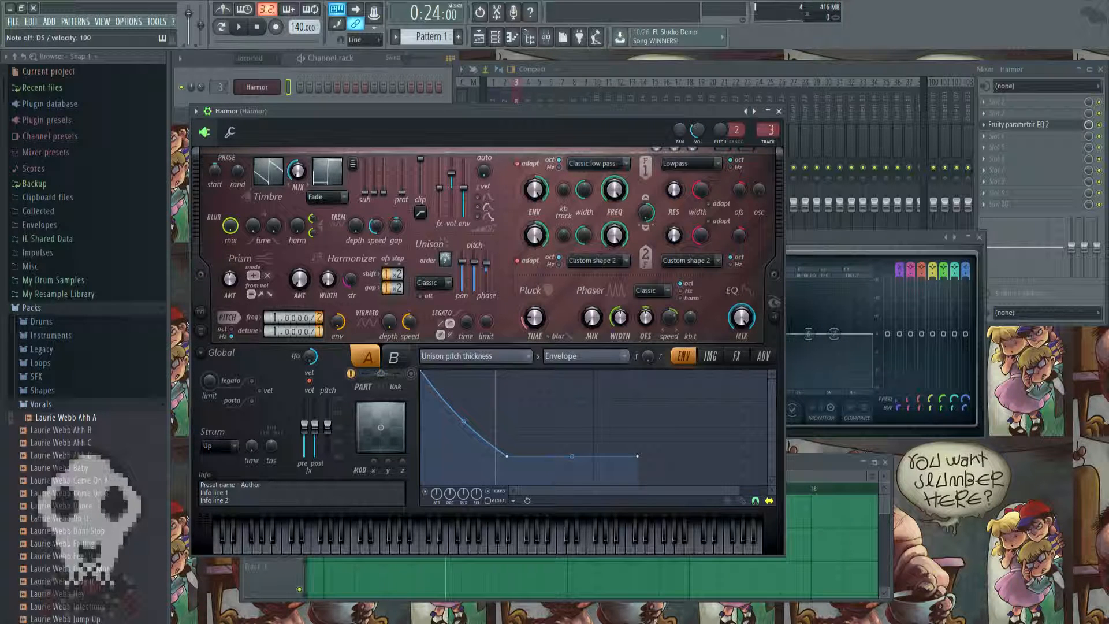
{"action": "key", "text": "c"}
{"action": "key", "text": "b"}
{"action": "key", "text": "m"}
{"action": "key", "text": "c"}
{"action": "key", "text": "b"}
{"action": "key", "text": "m"}
{"action": "mouse_move", "coordinate": [535, 325]}
{"action": "left_mouse_down"}
{"action": "mouse_move", "coordinate": [536, 278]}
{"action": "mouse_move", "coordinate": [535, 325]}
{"action": "left_mouse_up"}
{"action": "key", "text": "c"}
{"action": "key", "text": "b"}
{"action": "key", "text": "m"}
{"action": "key", "text": "c"}
{"action": "key", "text": "b"}
{"action": "key", "text": "m"}
{"action": "key", "text": "c"}
{"action": "key", "text": "b"}
{"action": "key", "text": "m"}
{"action": "key", "text": "c"}
{"action": "key", "text": "b"}
{"action": "key", "text": "m"}
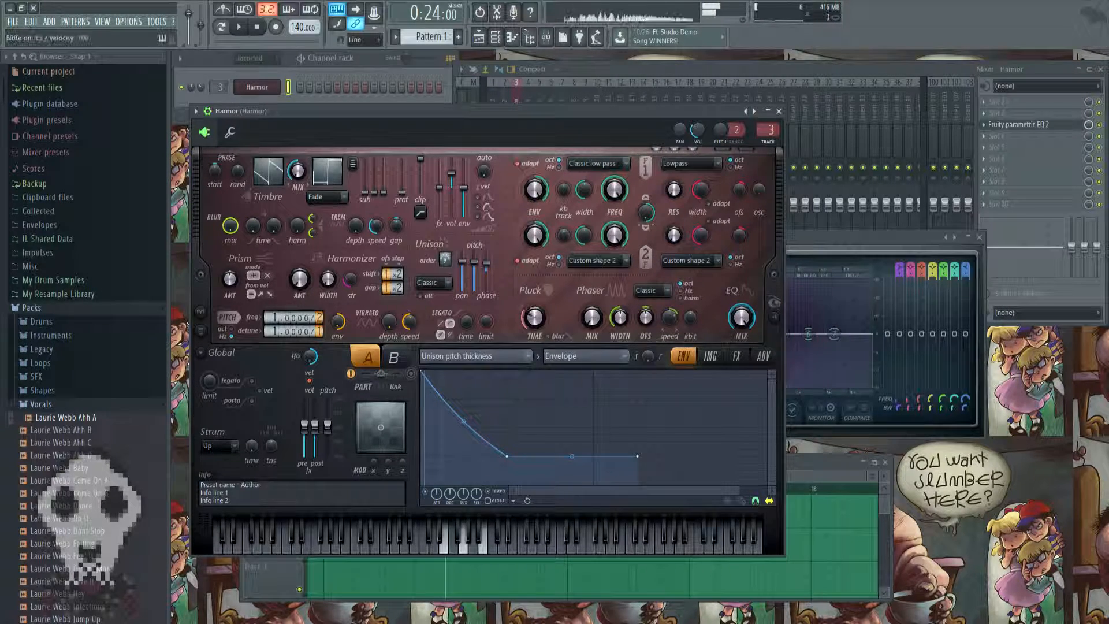
Open the Pluck amount articulator and add an end point on the centre line of its envelope.
{"action": "right_click", "coordinate": [535, 324]}
{"action": "left_click", "coordinate": [560, 355]}
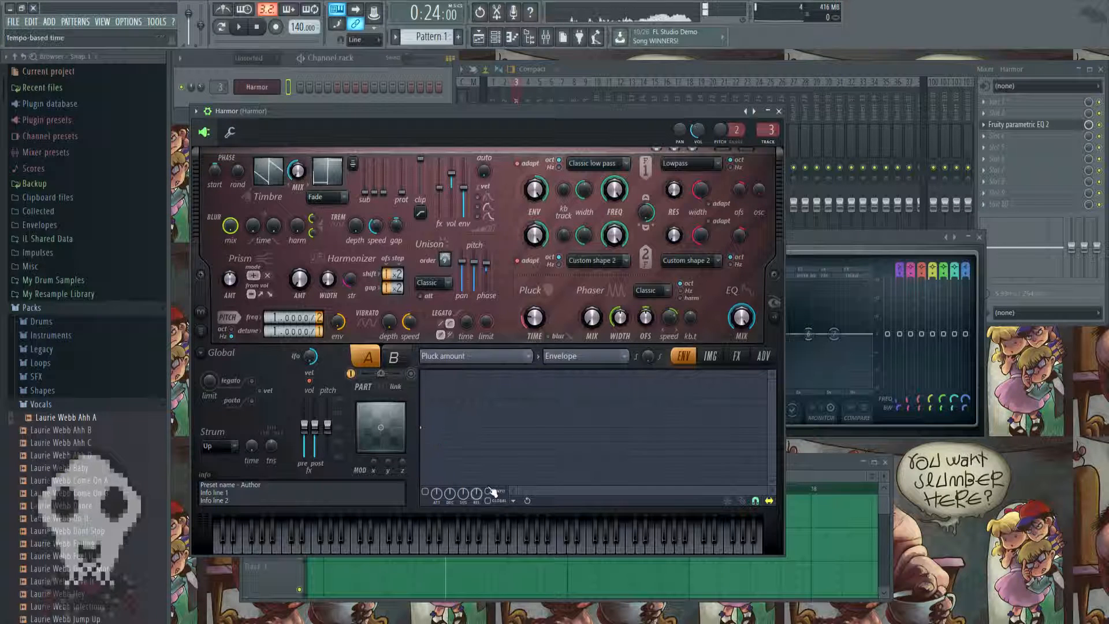
{"action": "right_click", "coordinate": [592, 427]}
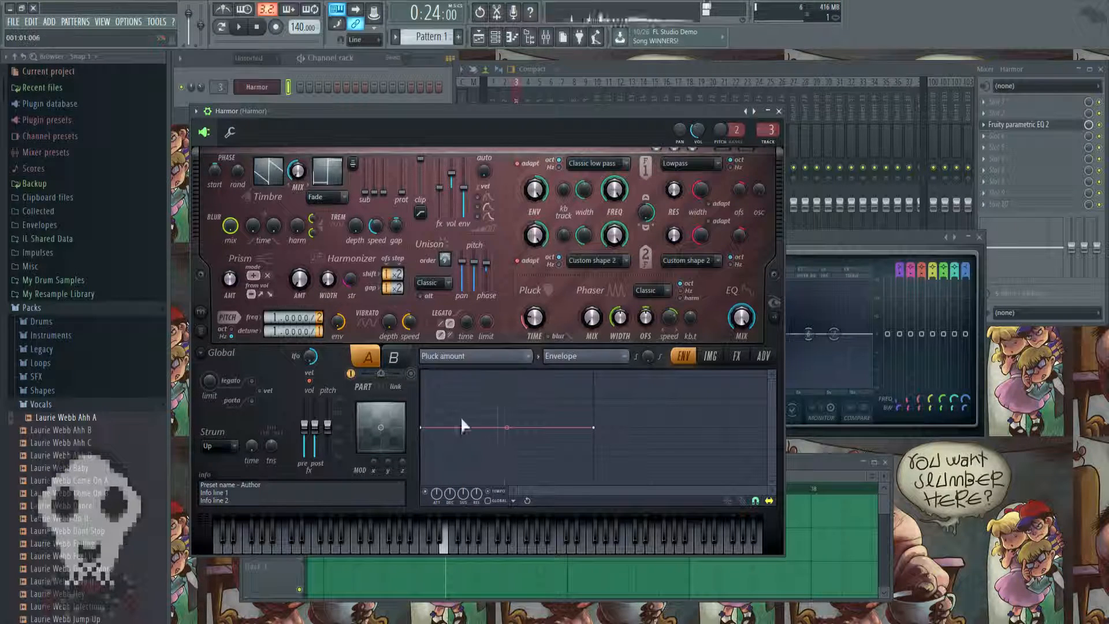
Try a raised start point and a curved decay on the Pluck amount envelope, adjust the Pluck time, and flatten the envelope again.
{"action": "left_click_drag", "start_coordinate": [421, 428], "coordinate": [420, 399]}
{"action": "left_click_drag", "start_coordinate": [506, 413], "coordinate": [507, 421]}
{"action": "left_click_drag", "start_coordinate": [535, 318], "coordinate": [534, 326]}
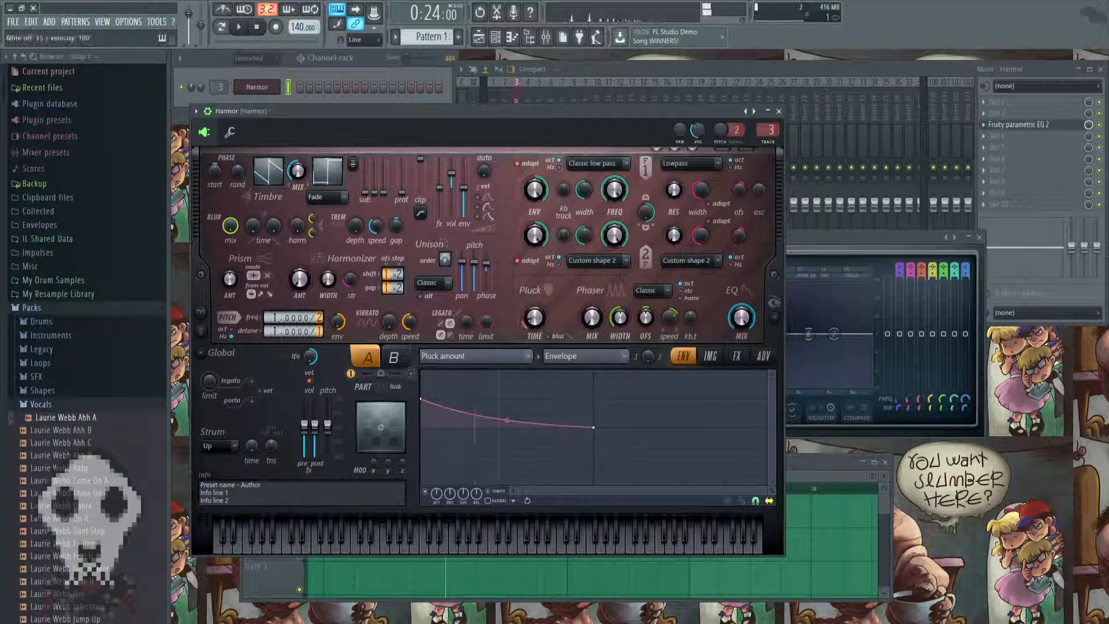
{"action": "left_click_drag", "start_coordinate": [420, 398], "coordinate": [422, 427]}
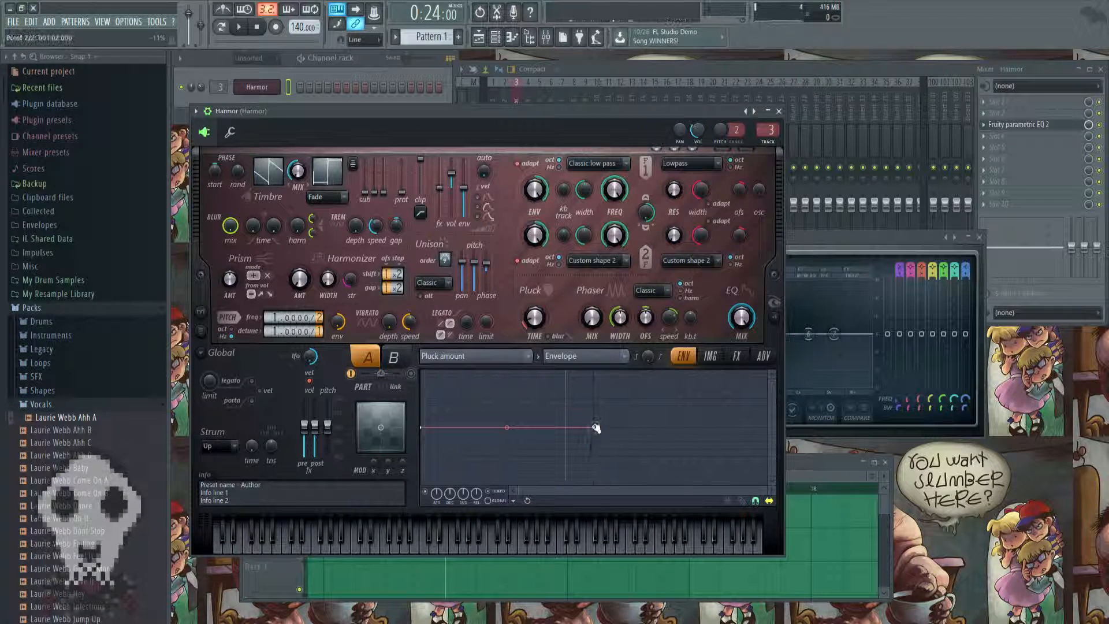
Try a raised end point on the Pluck amount envelope, adjust the Pluck time, play a note, and return the point to the centre line.
{"action": "left_click_drag", "start_coordinate": [593, 428], "coordinate": [593, 398]}
{"action": "left_click_drag", "start_coordinate": [531, 327], "coordinate": [532, 310]}
{"action": "key", "text": "x"}
{"action": "left_click_drag", "start_coordinate": [593, 398], "coordinate": [593, 427]}
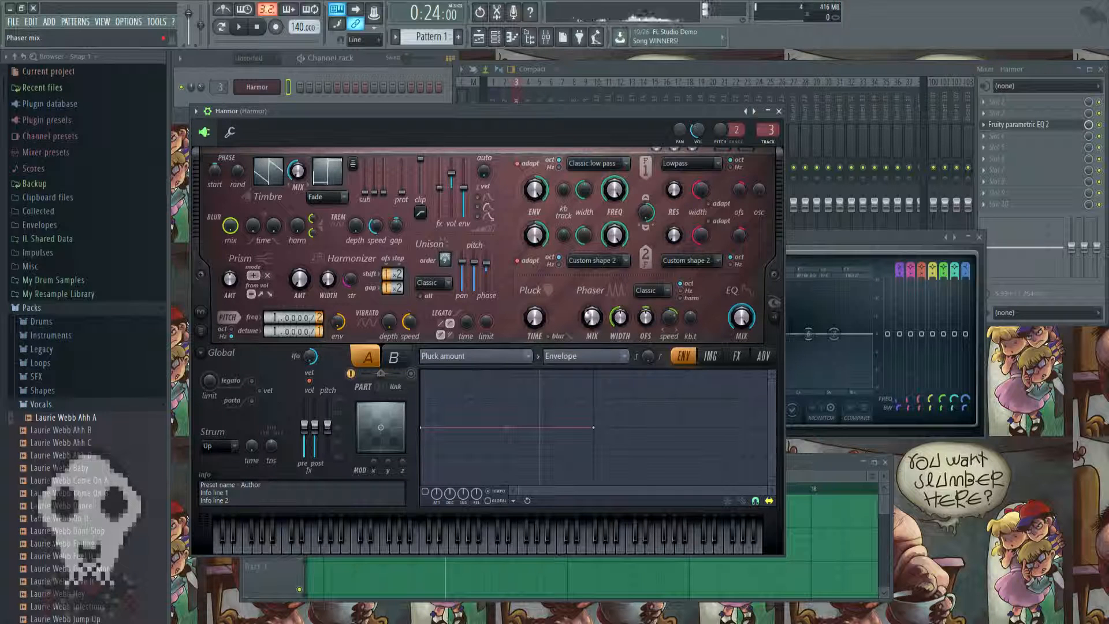
Turn up the Phaser mix and play a note, and try a higher Phaser width before resetting it.
{"action": "mouse_move", "coordinate": [598, 329]}
{"action": "left_mouse_down"}
{"action": "mouse_move", "coordinate": [598, 302]}
{"action": "mouse_move", "coordinate": [590, 341]}
{"action": "mouse_move", "coordinate": [590, 321]}
{"action": "left_mouse_up"}
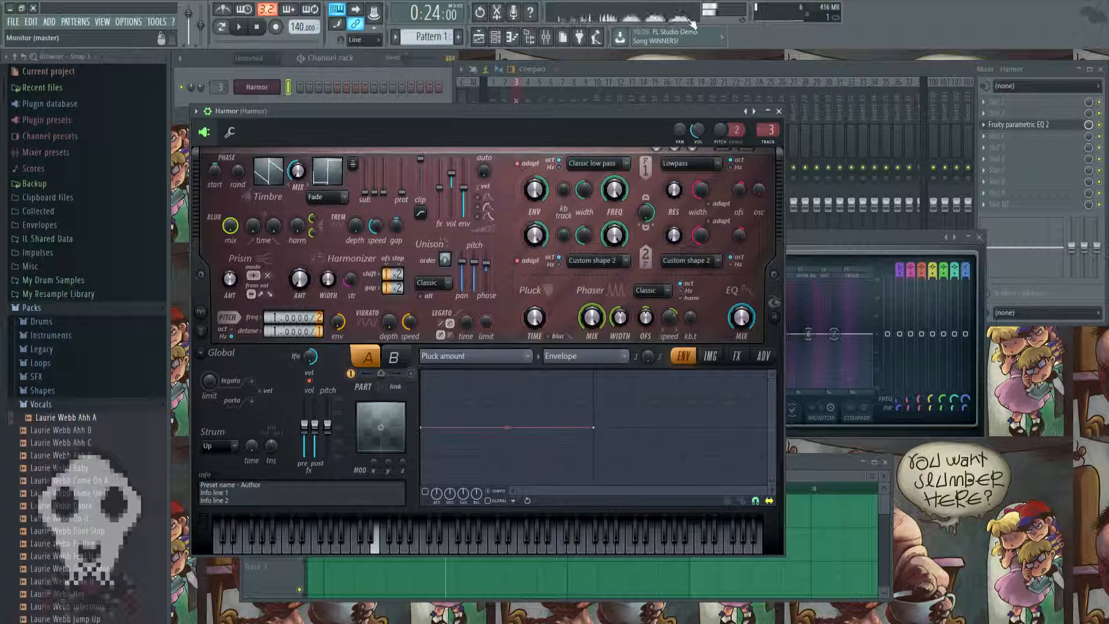
{"action": "key", "text": "c"}
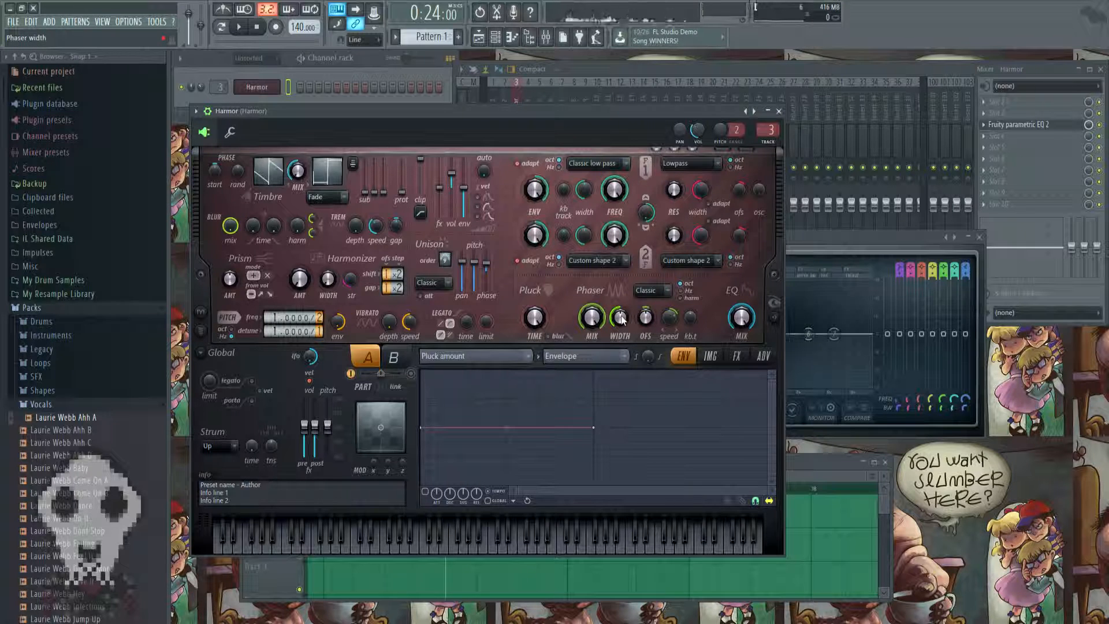
{"action": "left_click_drag", "start_coordinate": [622, 320], "coordinate": [621, 314]}
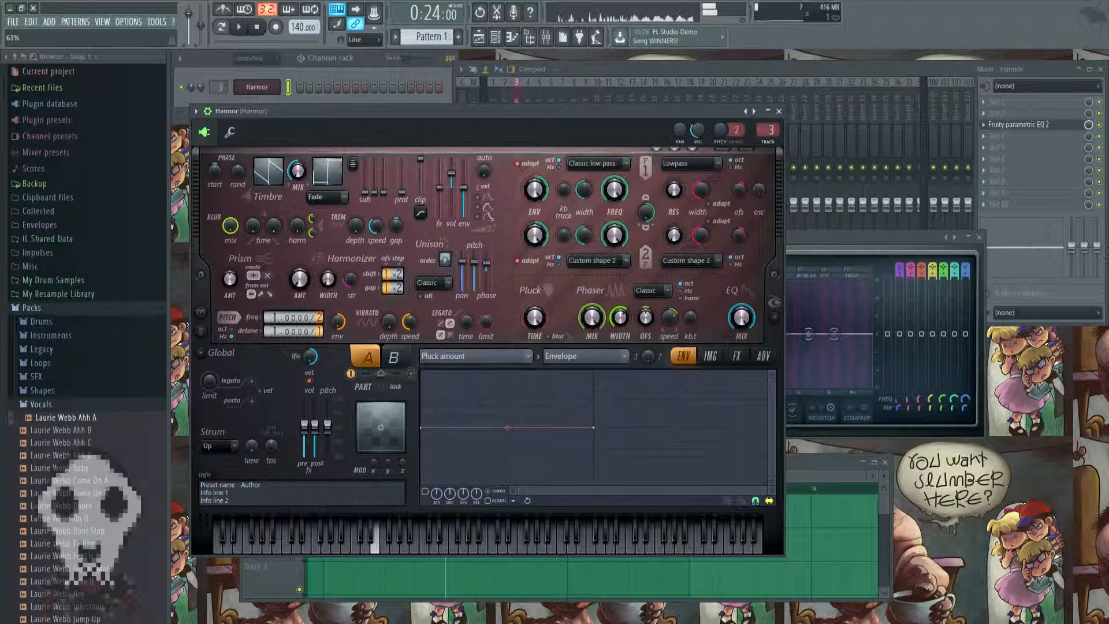
{"action": "left_click_drag", "start_coordinate": [622, 315], "coordinate": [622, 309]}
{"action": "right_click", "coordinate": [619, 315]}
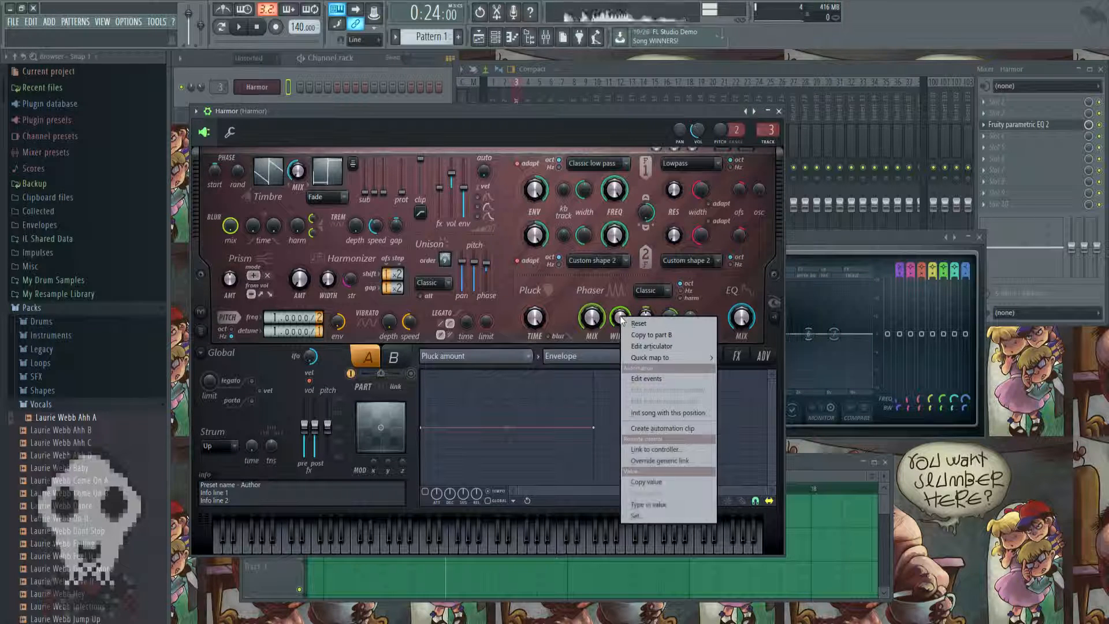
{"action": "left_click", "coordinate": [631, 324]}
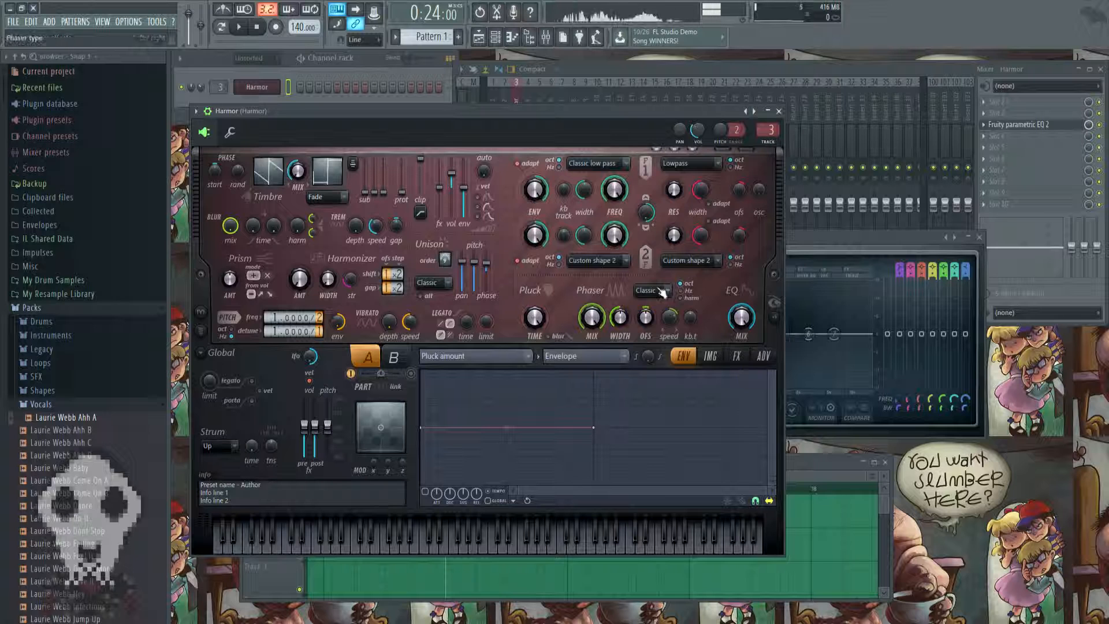
Audition the Triangle, Eggs and Deep Phaser types and set the type back to Classic.
{"action": "left_click", "coordinate": [655, 290]}
{"action": "left_click", "coordinate": [648, 304]}
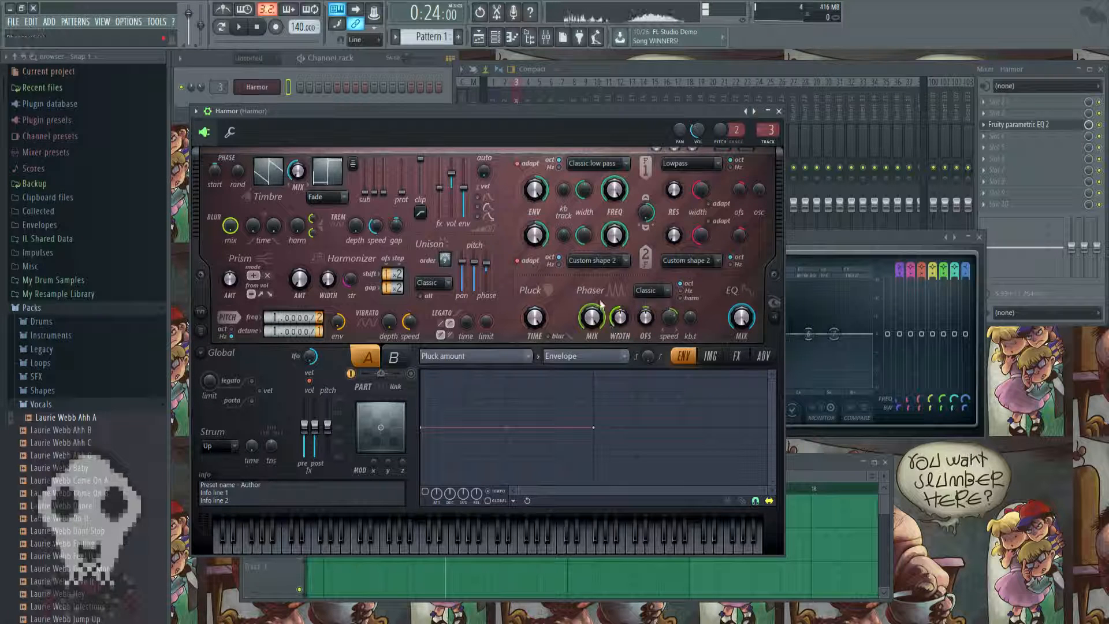
{"action": "left_click", "coordinate": [654, 291]}
{"action": "left_click", "coordinate": [655, 316]}
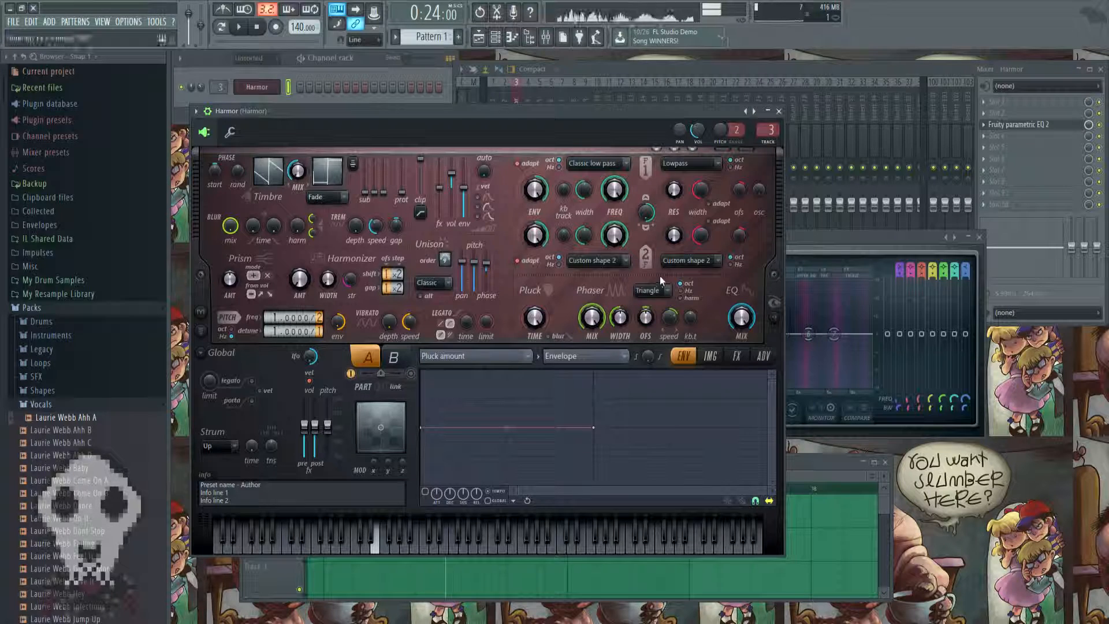
{"action": "left_click", "coordinate": [652, 290]}
{"action": "left_click", "coordinate": [648, 334]}
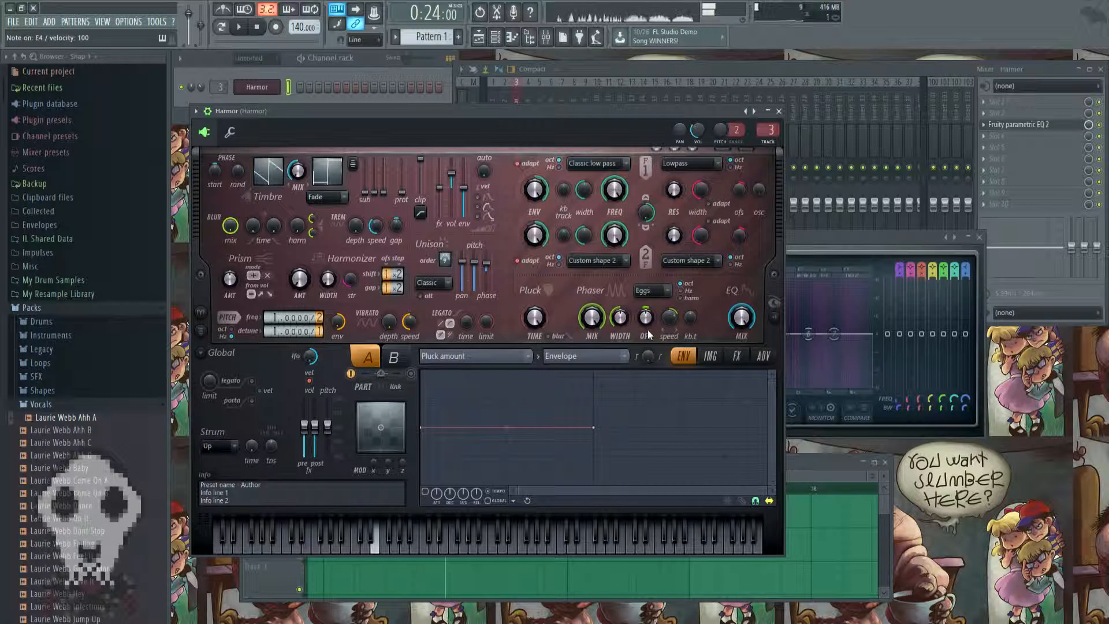
{"action": "left_click", "coordinate": [655, 290]}
{"action": "left_click", "coordinate": [653, 342]}
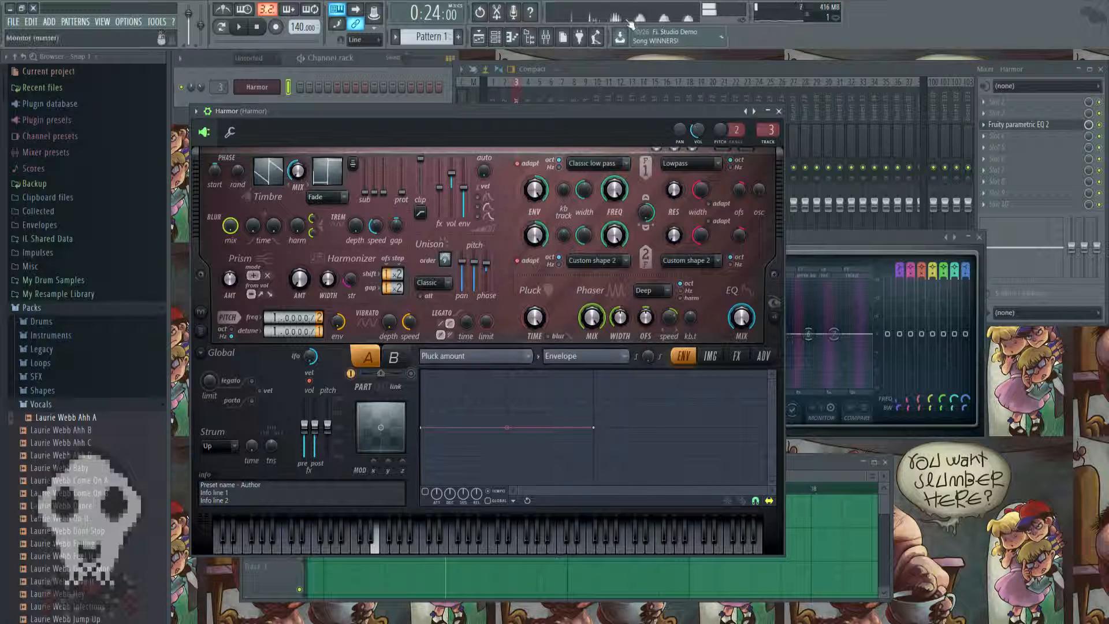
{"action": "left_click", "coordinate": [651, 290]}
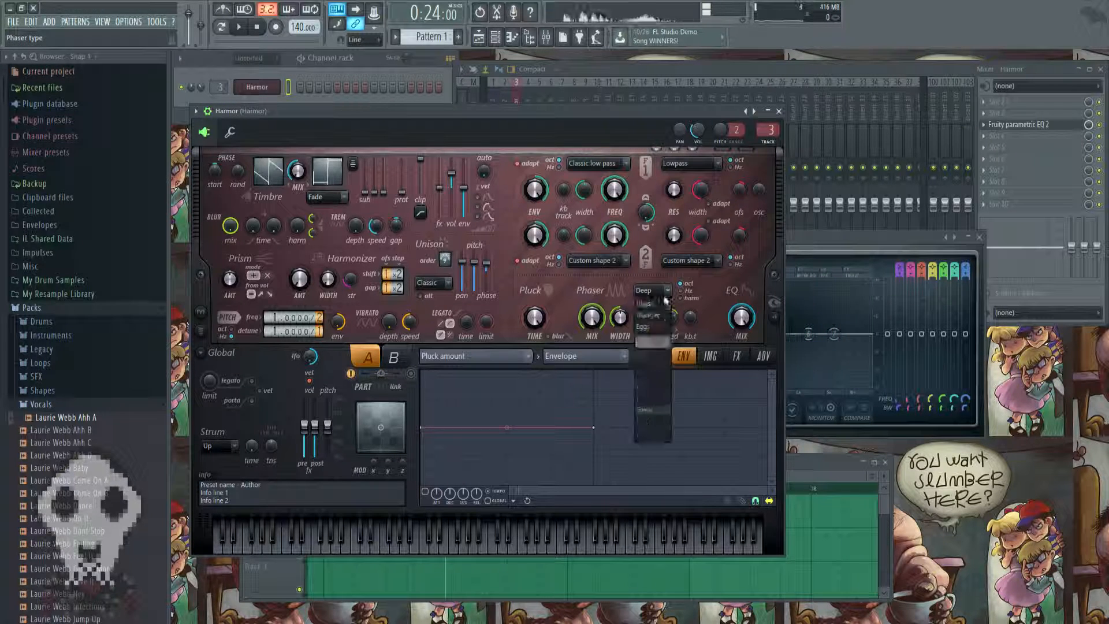
{"action": "left_click", "coordinate": [655, 306]}
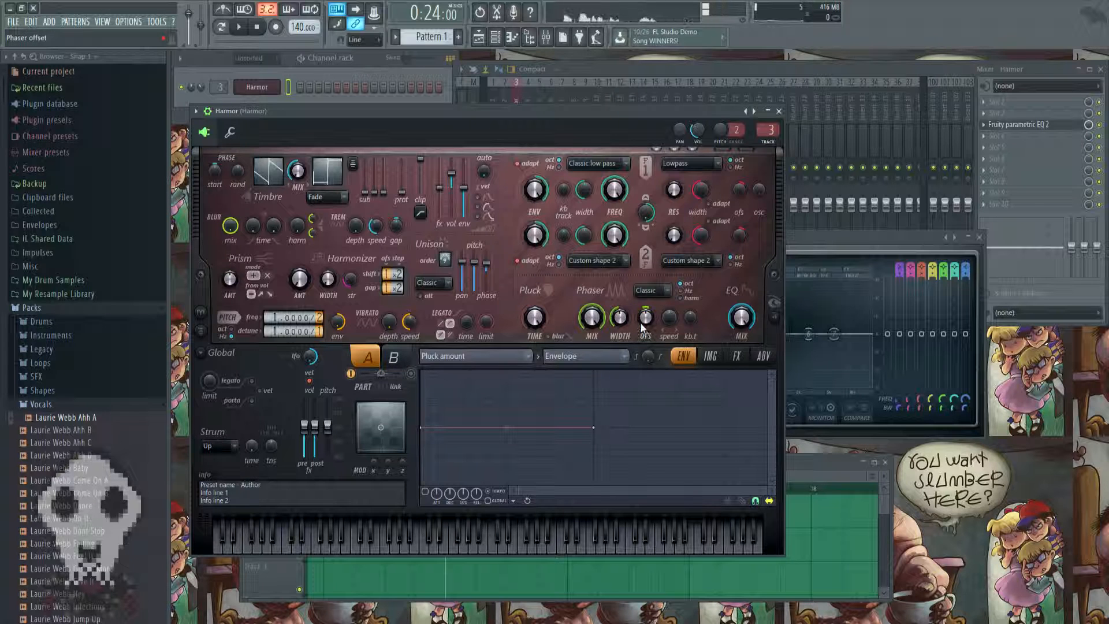
Play a note, try a different Phaser offset, and reset the offset to its default.
{"action": "key", "text": "x"}
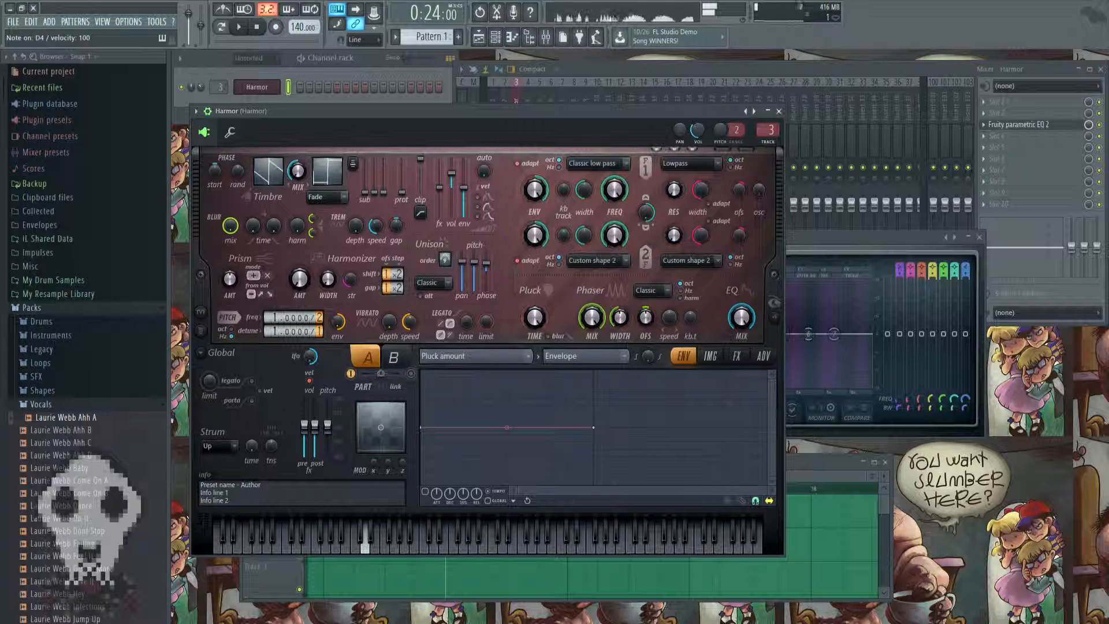
{"action": "left_click_drag", "start_coordinate": [646, 320], "coordinate": [650, 312]}
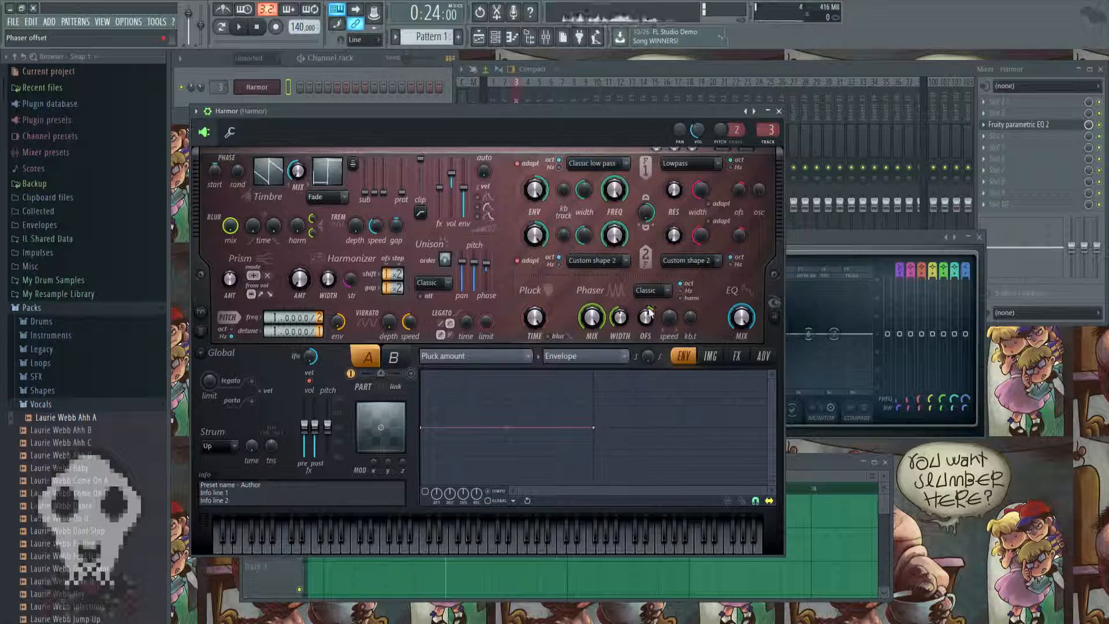
{"action": "right_click", "coordinate": [650, 312]}
{"action": "left_click", "coordinate": [681, 324]}
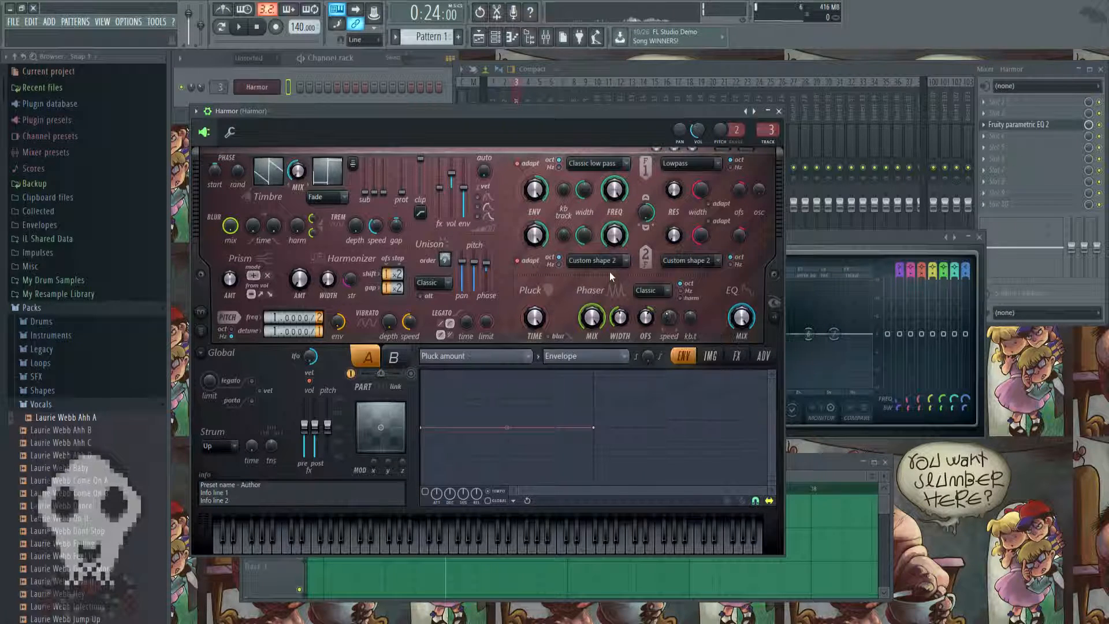
Bring up the Unison pitch thickness articulator envelope in place of the Pluck amount.
{"action": "left_click", "coordinate": [500, 355]}
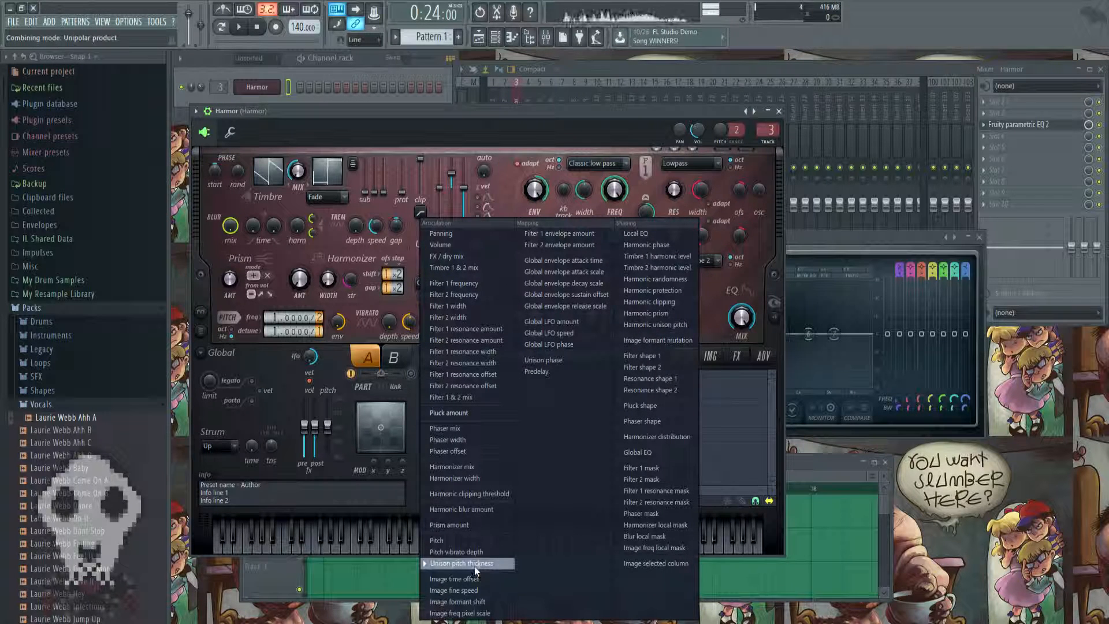
{"action": "left_click", "coordinate": [524, 159]}
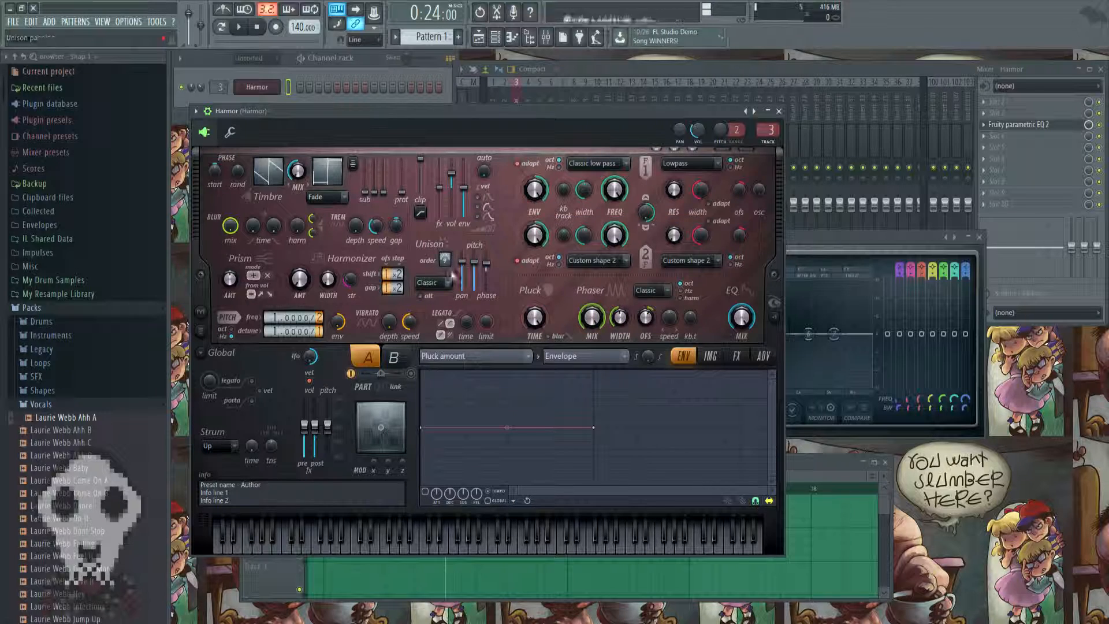
{"action": "left_click", "coordinate": [454, 356]}
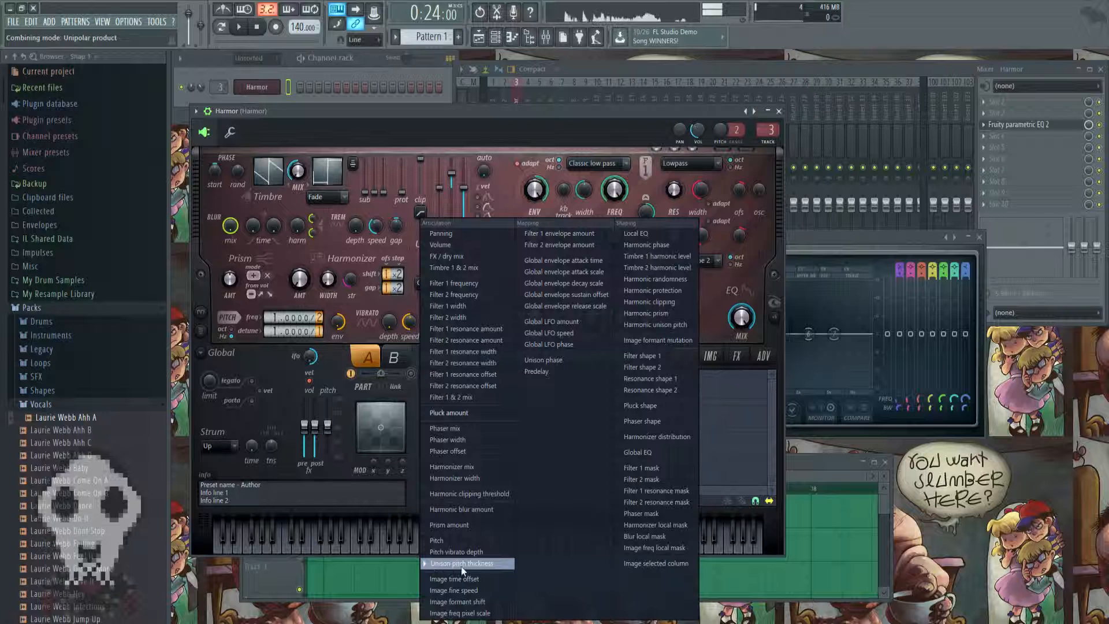
{"action": "left_click", "coordinate": [495, 568]}
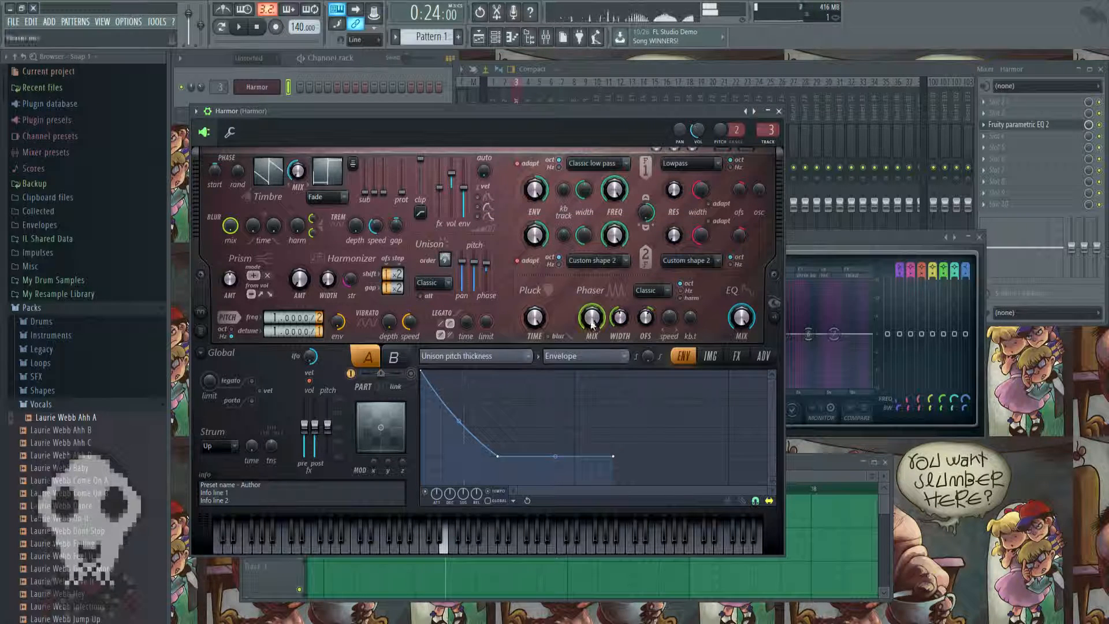
Compare the Harmonic unison pitch curve with the Unison pitch thickness articulator, ending on the Harmonic unison pitch curve.
{"action": "left_click", "coordinate": [518, 350]}
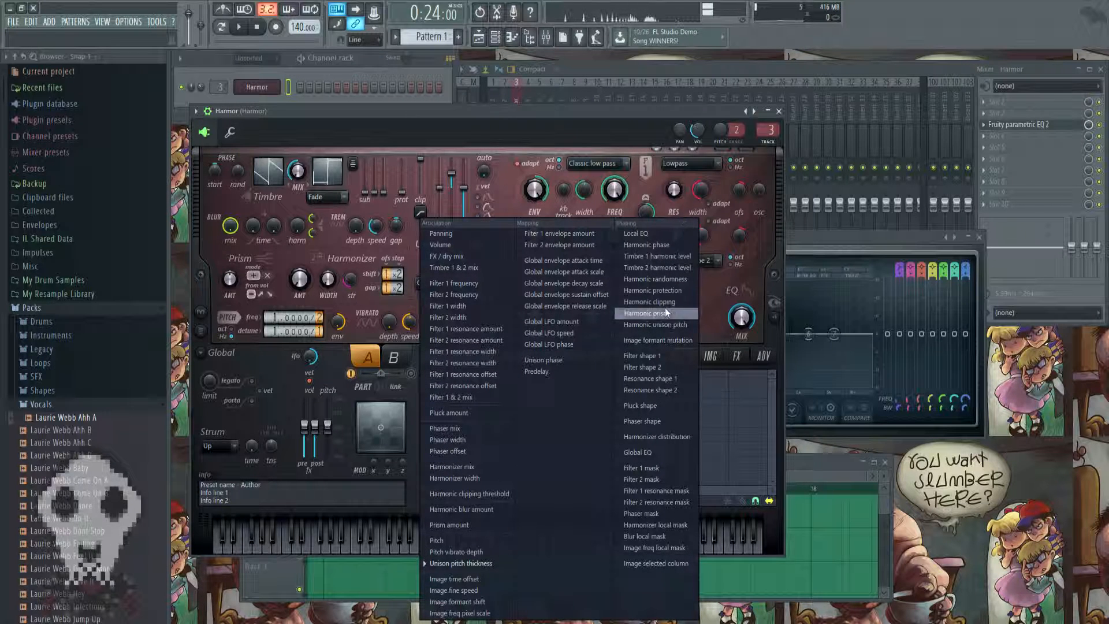
{"action": "left_click", "coordinate": [635, 325]}
{"action": "right_click", "coordinate": [474, 263]}
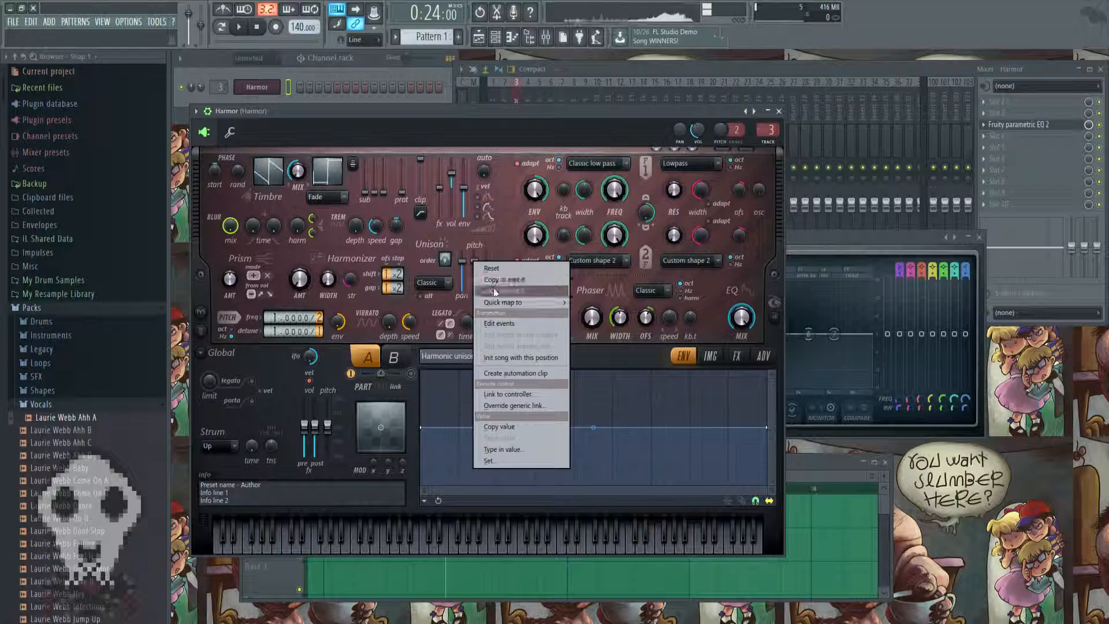
{"action": "left_click", "coordinate": [496, 291]}
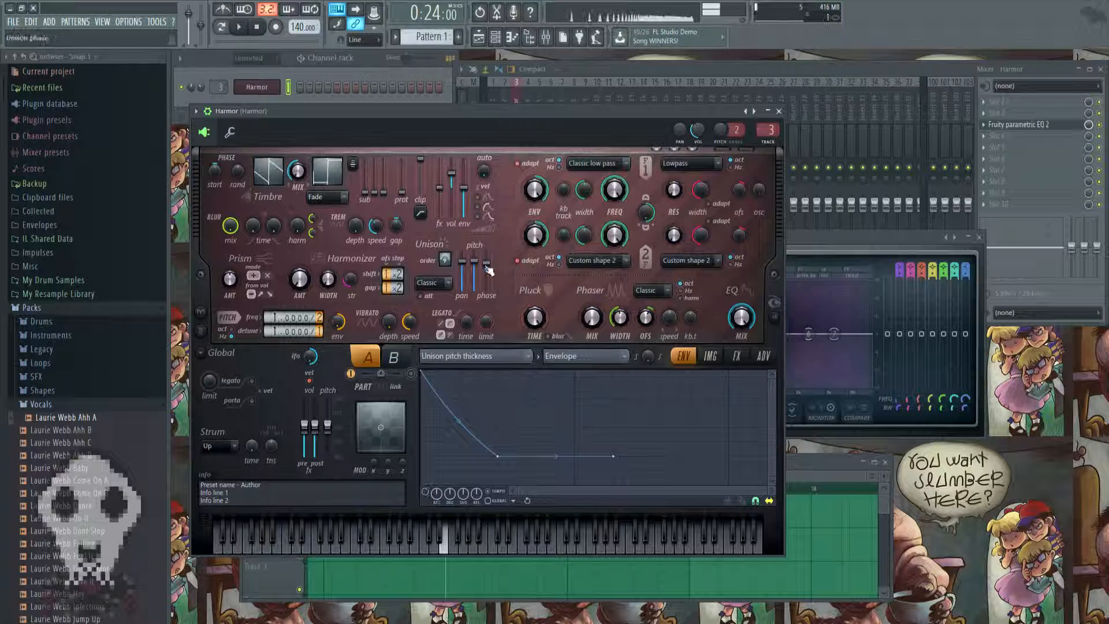
{"action": "left_click", "coordinate": [495, 355]}
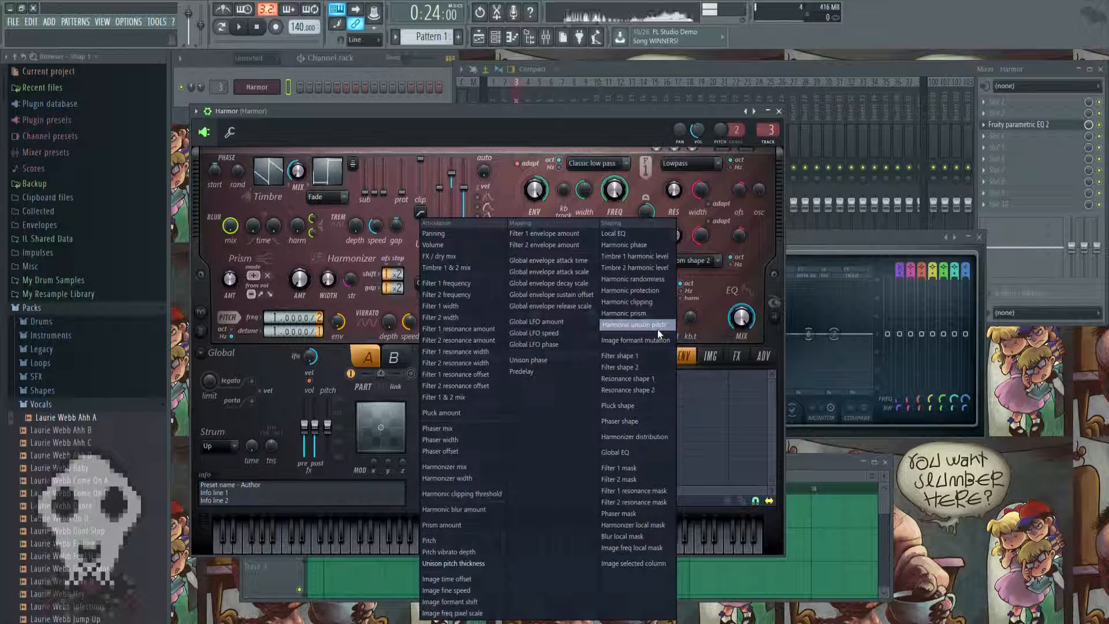
{"action": "left_click", "coordinate": [657, 329]}
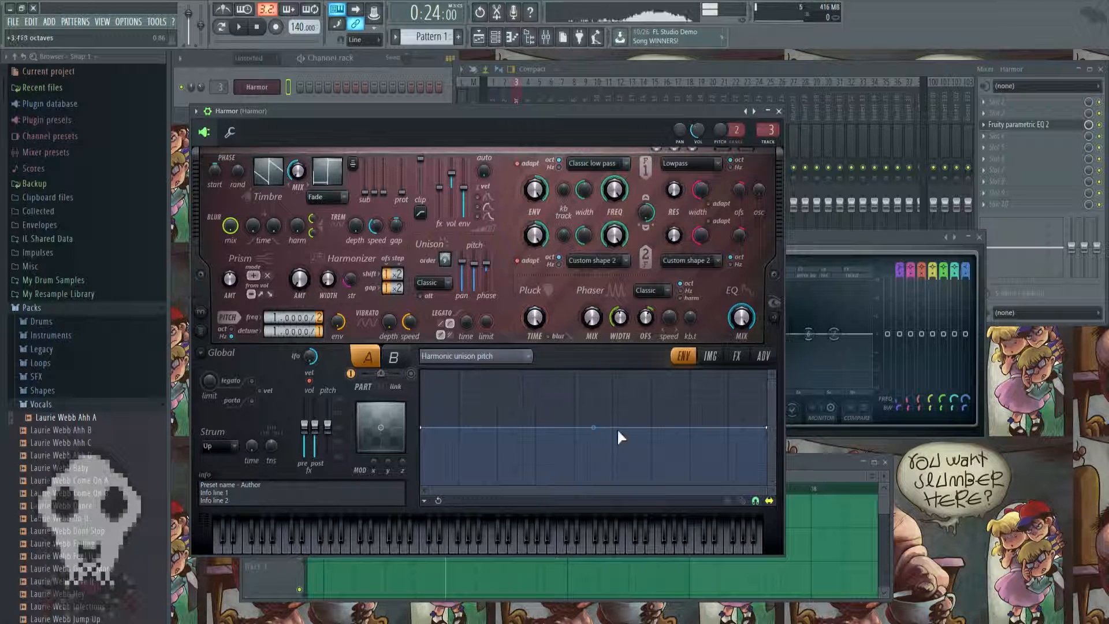
Add a low point near the start of the Harmonic unison pitch curve and play notes to hear its effect.
{"action": "right_click", "coordinate": [470, 484]}
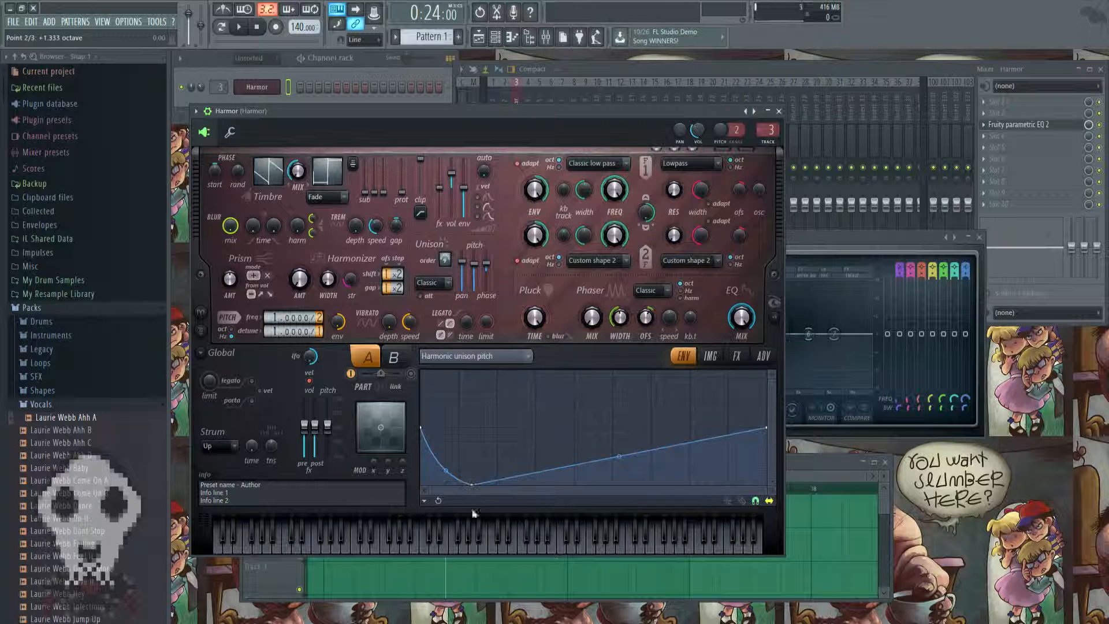
{"action": "left_click", "coordinate": [369, 60]}
{"action": "key", "text": "b"}
{"action": "key", "text": "m"}
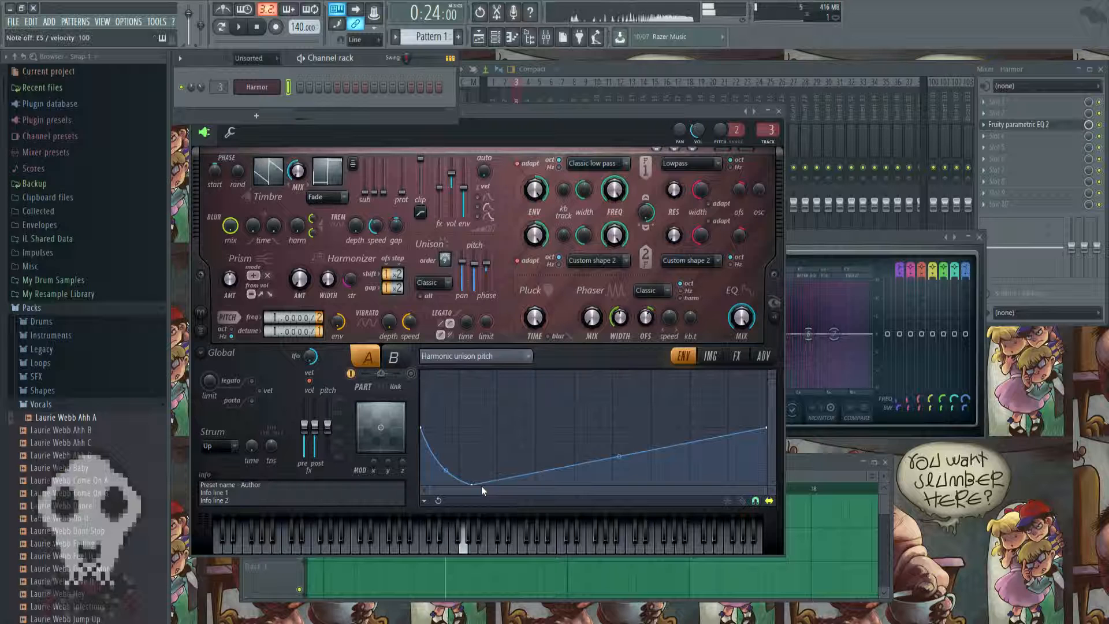
{"action": "left_click_drag", "start_coordinate": [479, 485], "coordinate": [468, 506]}
{"action": "key", "text": "b"}
{"action": "key", "text": "b"}
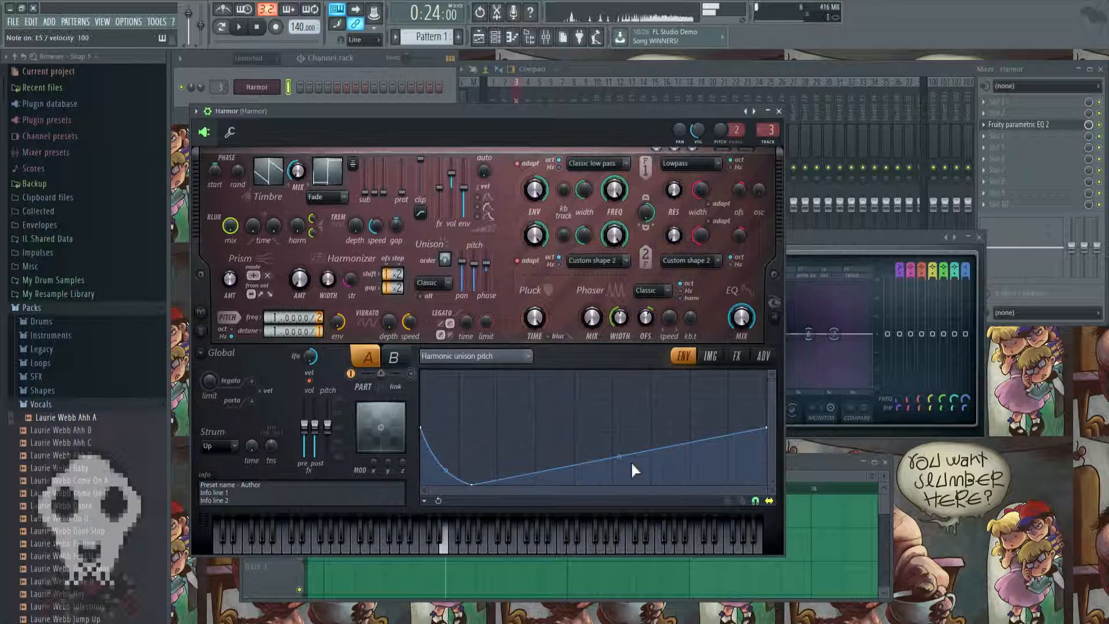
Try the early curve point near the maximum, lower the Unison pitch thickness, and put the point back on the centre line.
{"action": "left_click_drag", "start_coordinate": [475, 485], "coordinate": [474, 380]}
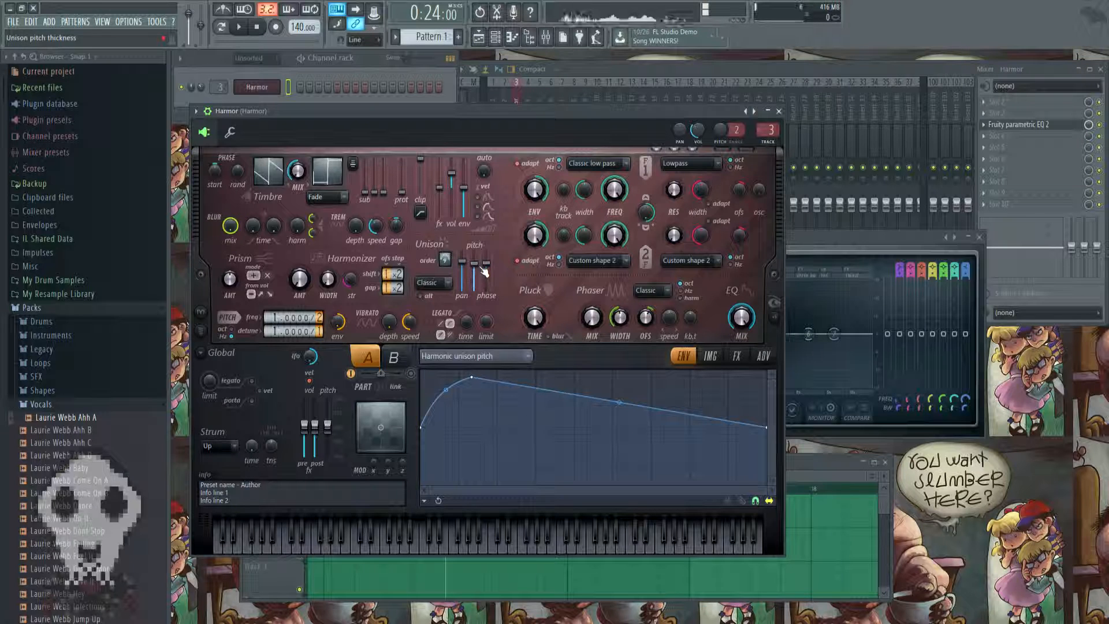
{"action": "key", "text": "e"}
{"action": "left_click_drag", "start_coordinate": [477, 270], "coordinate": [478, 279]}
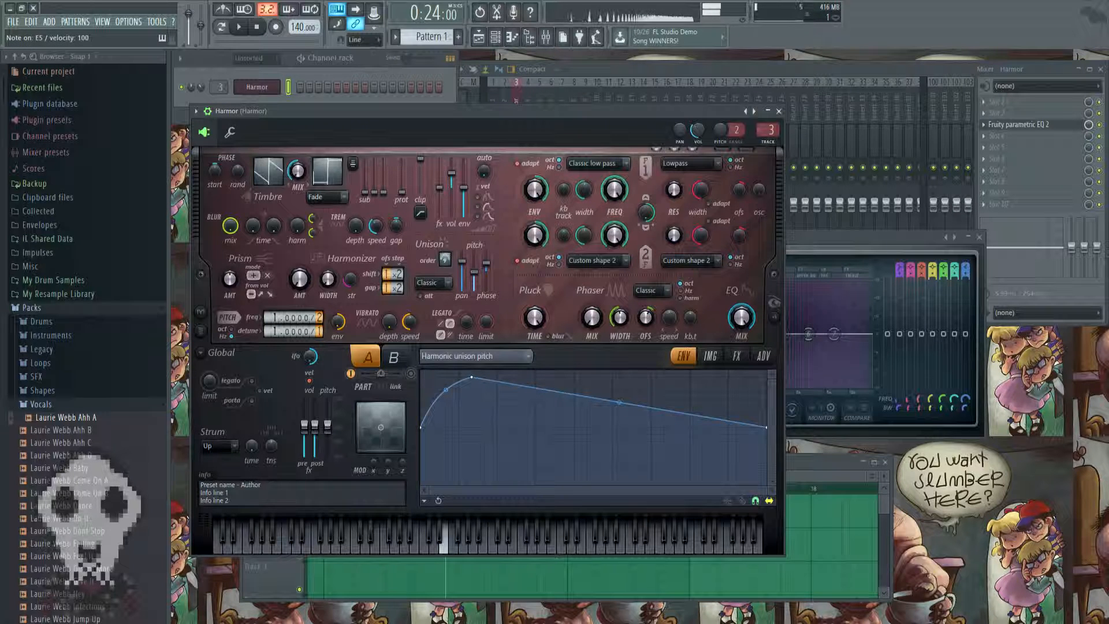
{"action": "left_click_drag", "start_coordinate": [471, 377], "coordinate": [470, 427]}
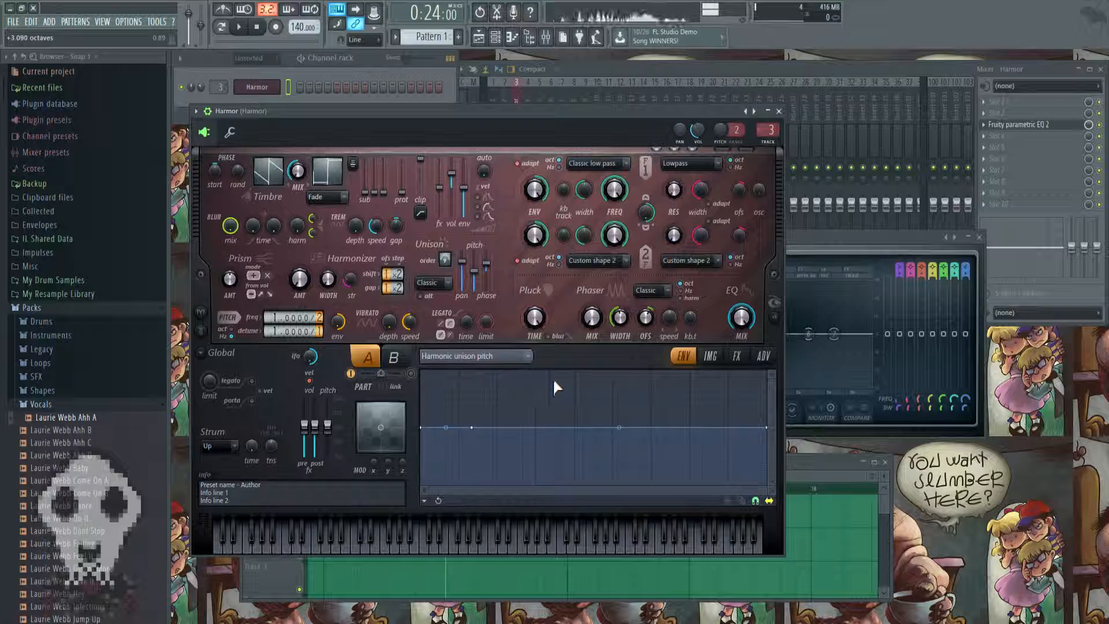
Add alternating high and low points across the Harmonic unison pitch curve, including a sharp vertical jump before the tallest peak.
{"action": "right_click", "coordinate": [586, 372]}
{"action": "right_click", "coordinate": [638, 456]}
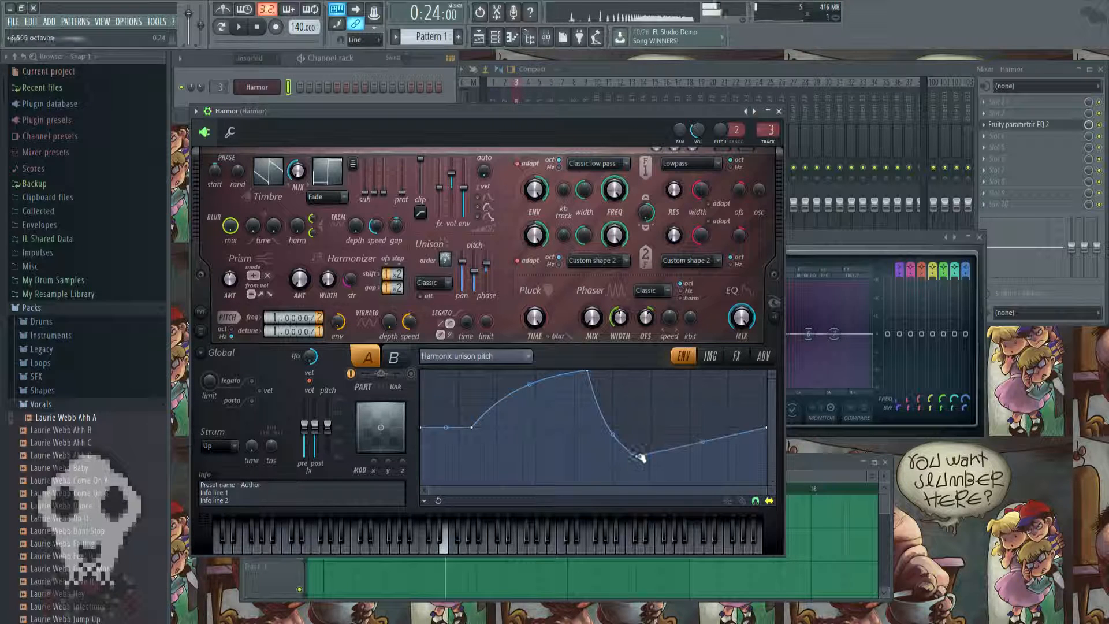
{"action": "right_click", "coordinate": [702, 392]}
{"action": "right_click", "coordinate": [445, 461]}
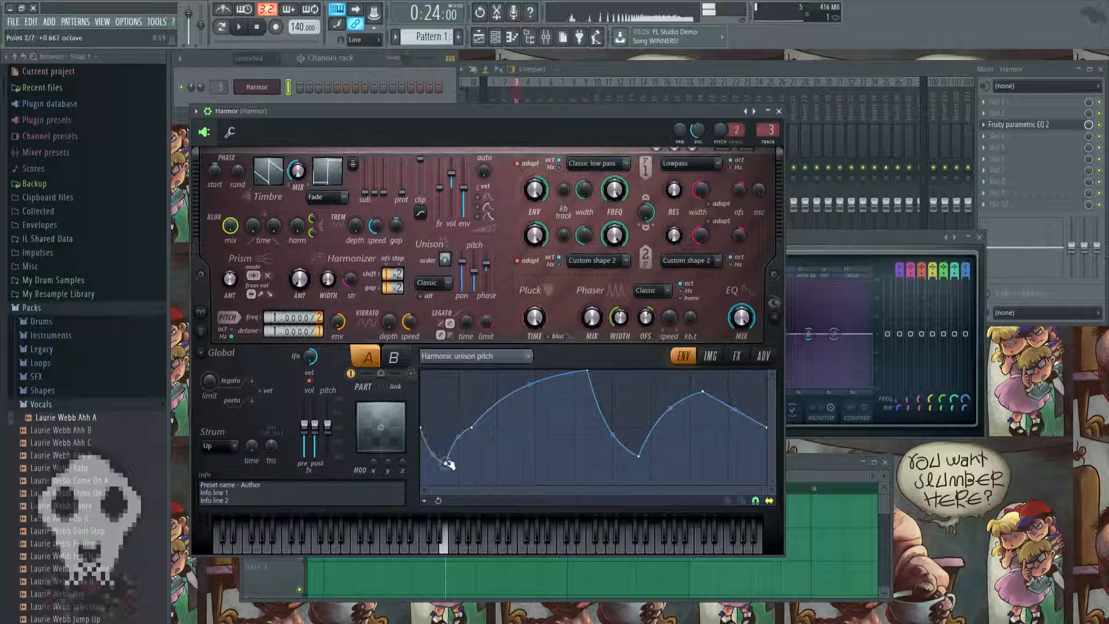
{"action": "left_click_drag", "start_coordinate": [446, 461], "coordinate": [458, 478]}
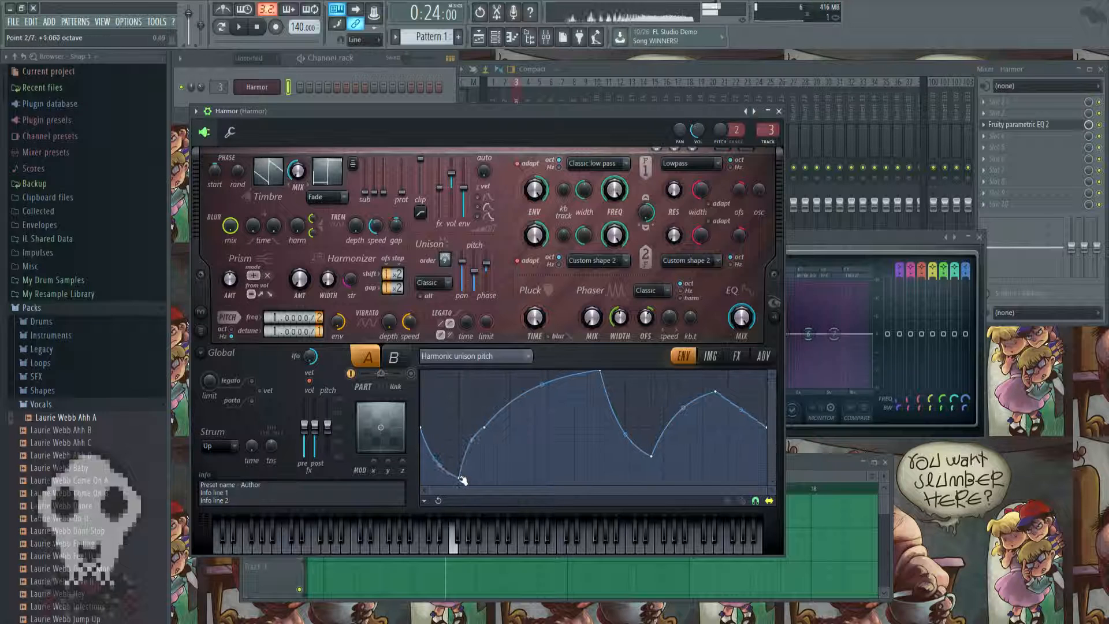
{"action": "right_click", "coordinate": [536, 438]}
{"action": "left_click_drag", "start_coordinate": [536, 438], "coordinate": [536, 478]}
{"action": "right_click", "coordinate": [536, 386]}
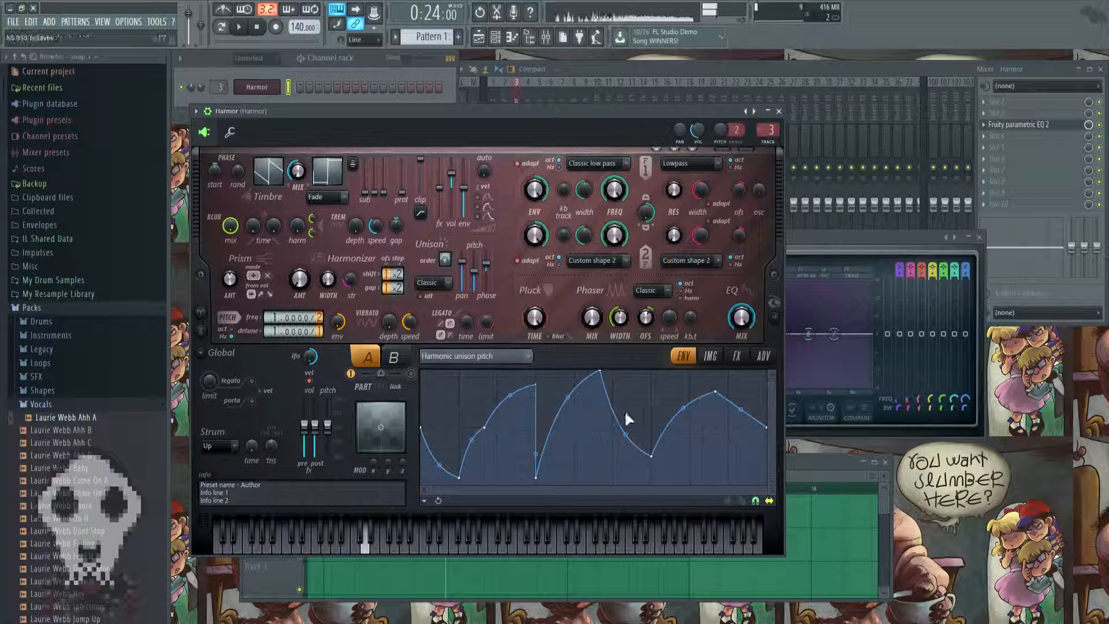
Select the Volume articulator, switch to the image section, and load the Laurie Webb Ahh B vocal sample into it.
{"action": "left_click", "coordinate": [508, 362]}
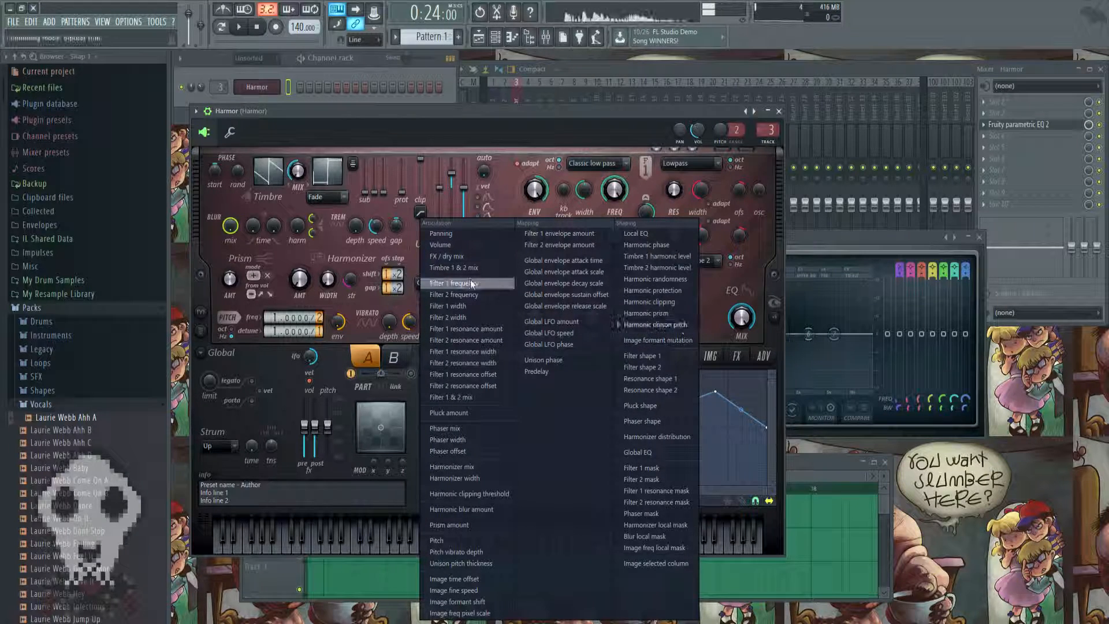
{"action": "left_click", "coordinate": [445, 245]}
{"action": "left_click", "coordinate": [709, 357]}
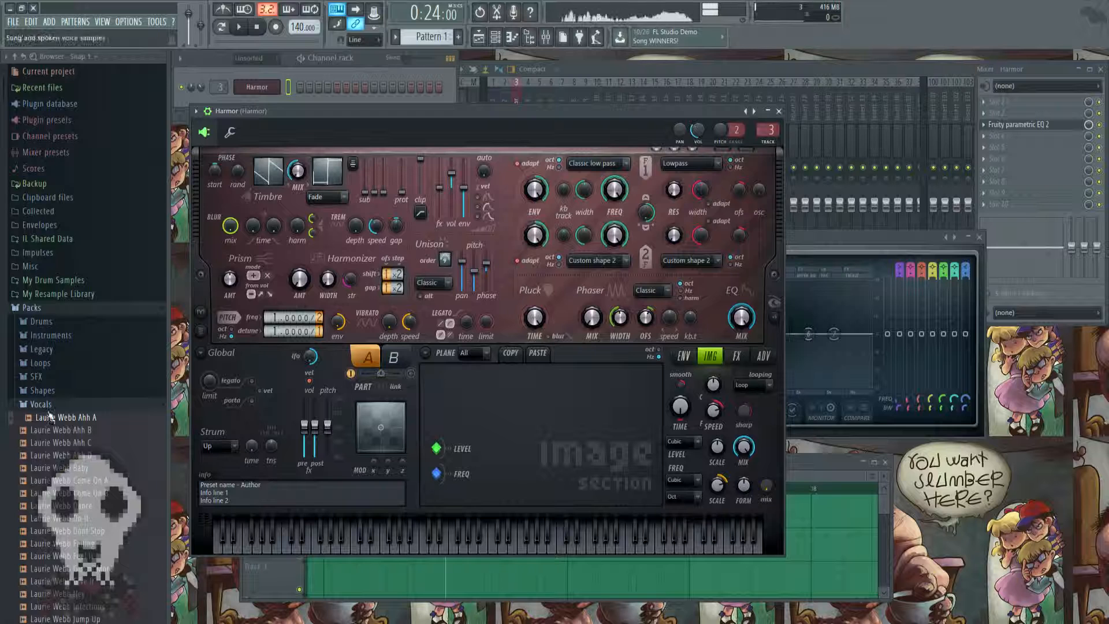
{"action": "left_click_drag", "start_coordinate": [82, 434], "coordinate": [543, 433]}
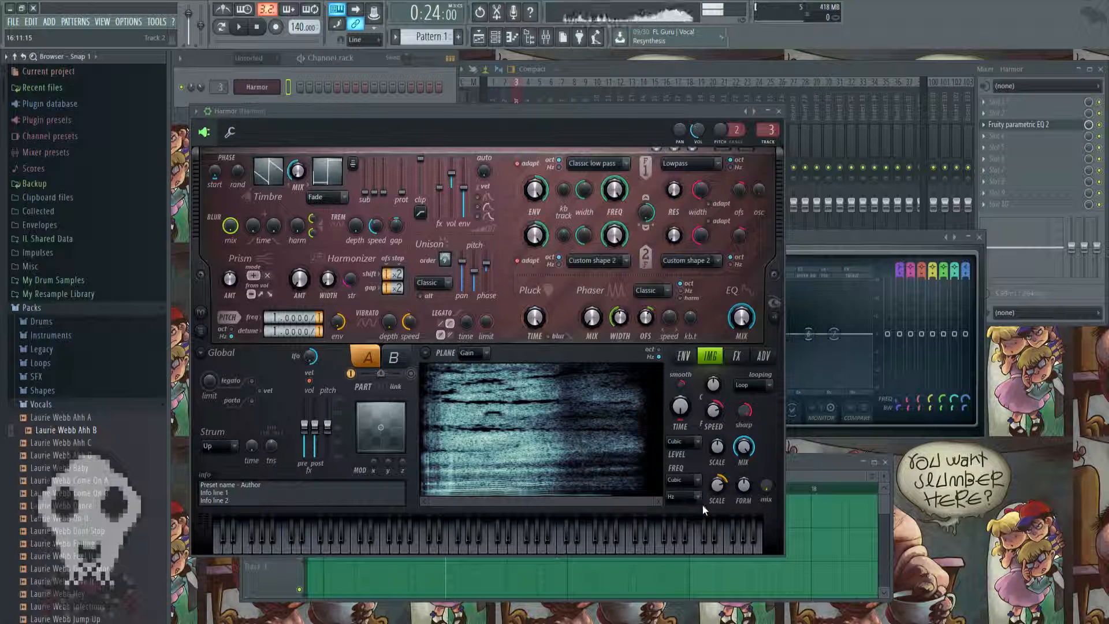
Set the image frequency scale to 0% and play several notes to hear the resynthesized vocal.
{"action": "left_click_drag", "start_coordinate": [723, 490], "coordinate": [723, 488]}
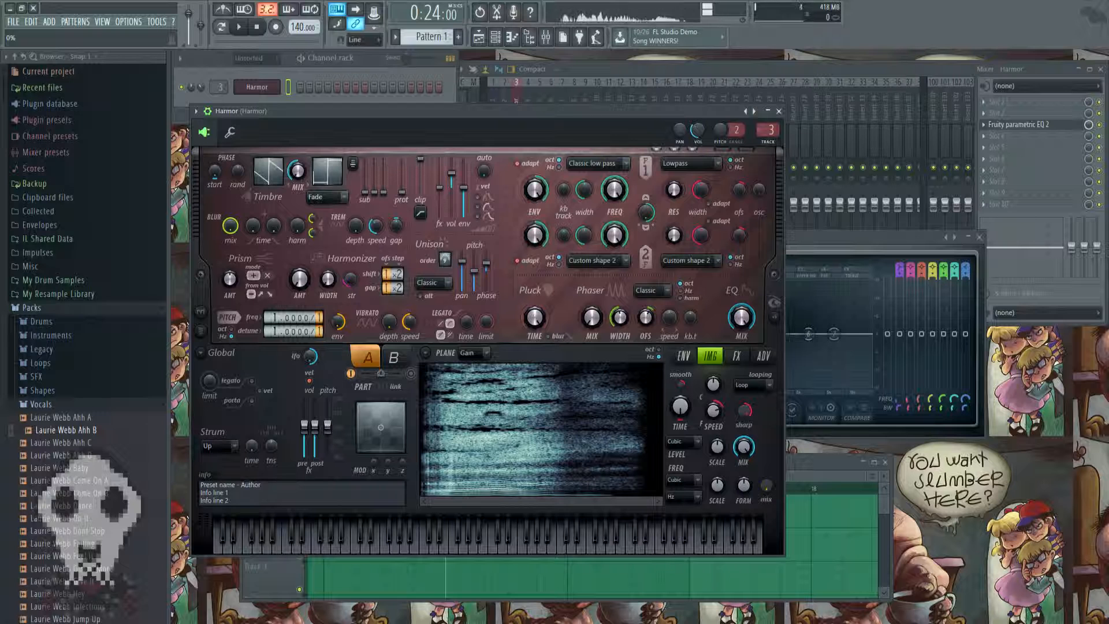
{"action": "key", "text": "c"}
{"action": "key", "text": "w"}
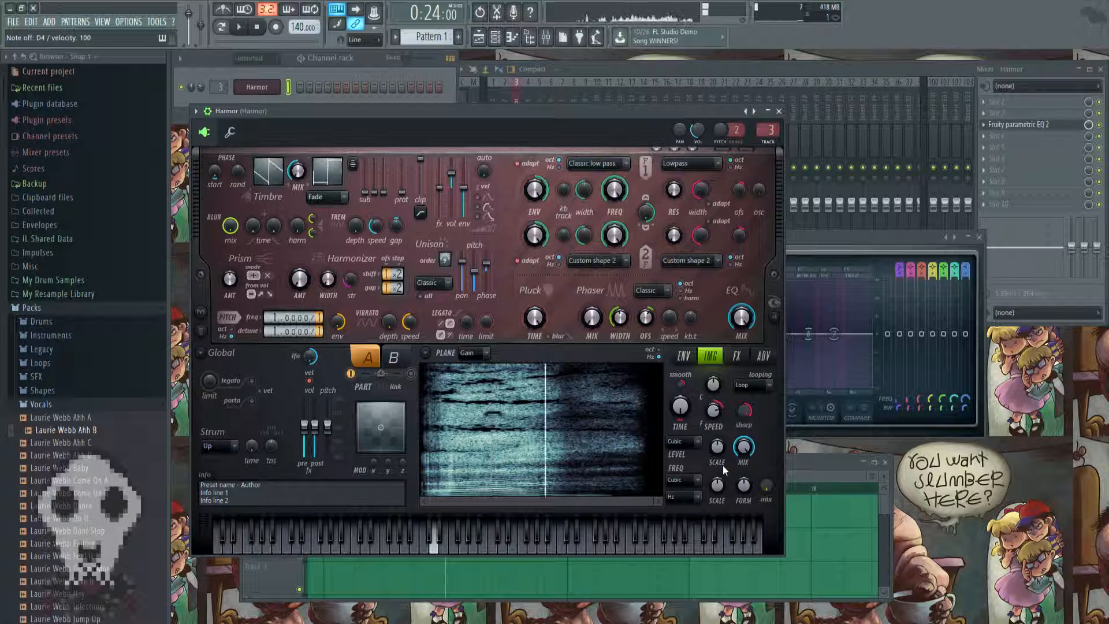
{"action": "key", "text": "q"}
{"action": "key", "text": "w"}
{"action": "key", "text": "q"}
{"action": "key", "text": "m"}
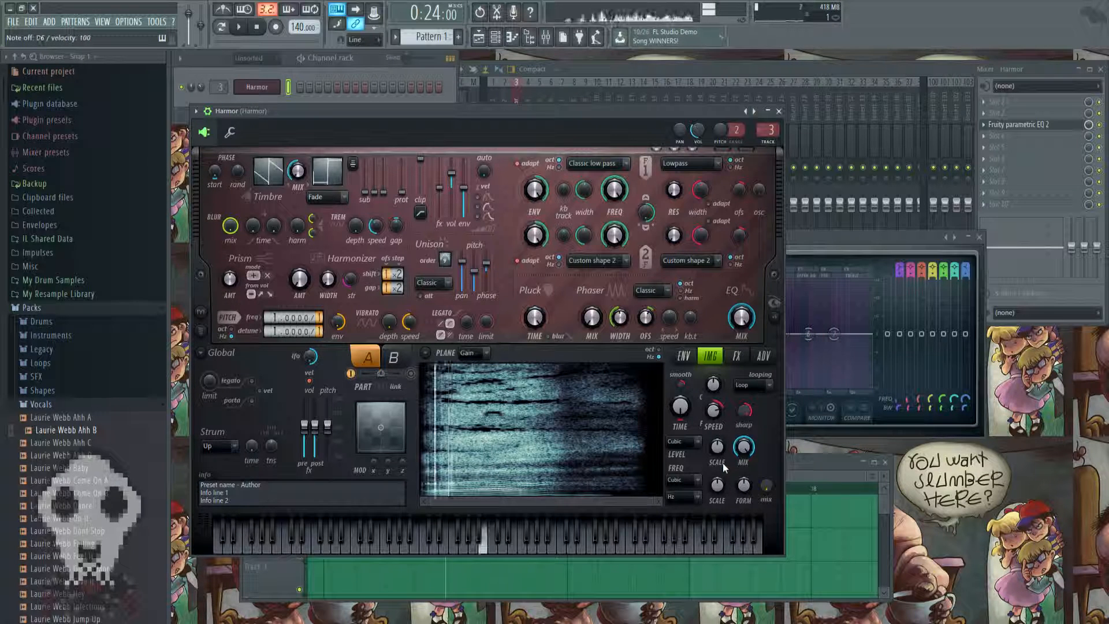
Lower the Unison pitch thickness to its minimum and play notes to hear the vocal without the detuning.
{"action": "left_click_drag", "start_coordinate": [474, 271], "coordinate": [474, 290]}
{"action": "key", "text": "b"}
{"action": "key", "text": "n"}
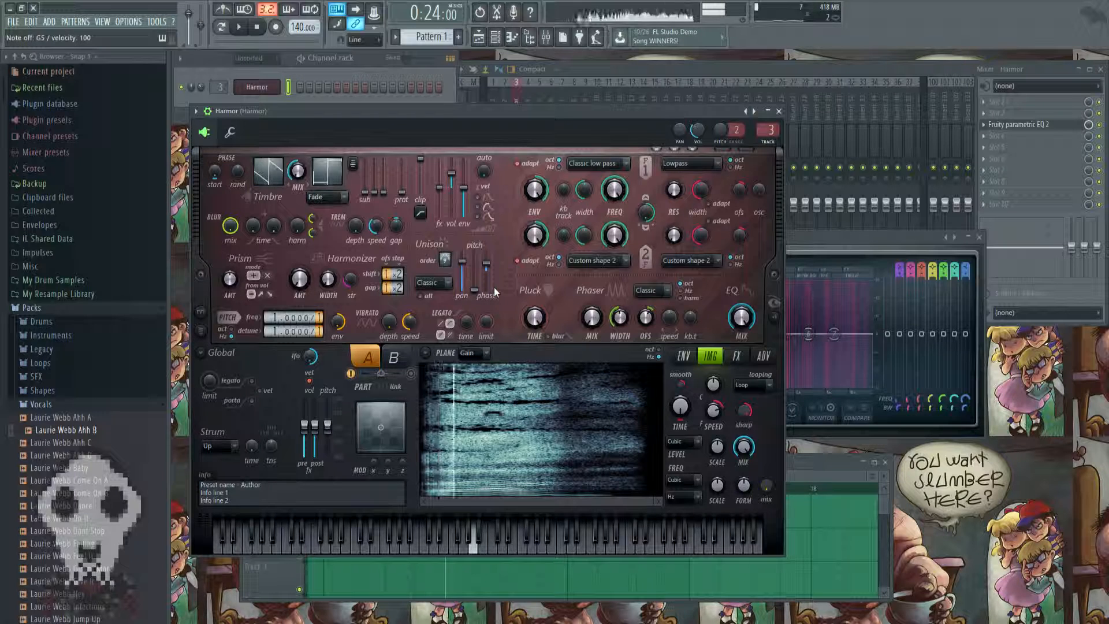
{"action": "key", "text": "m"}
{"action": "key", "text": "b"}
{"action": "key", "text": "v"}
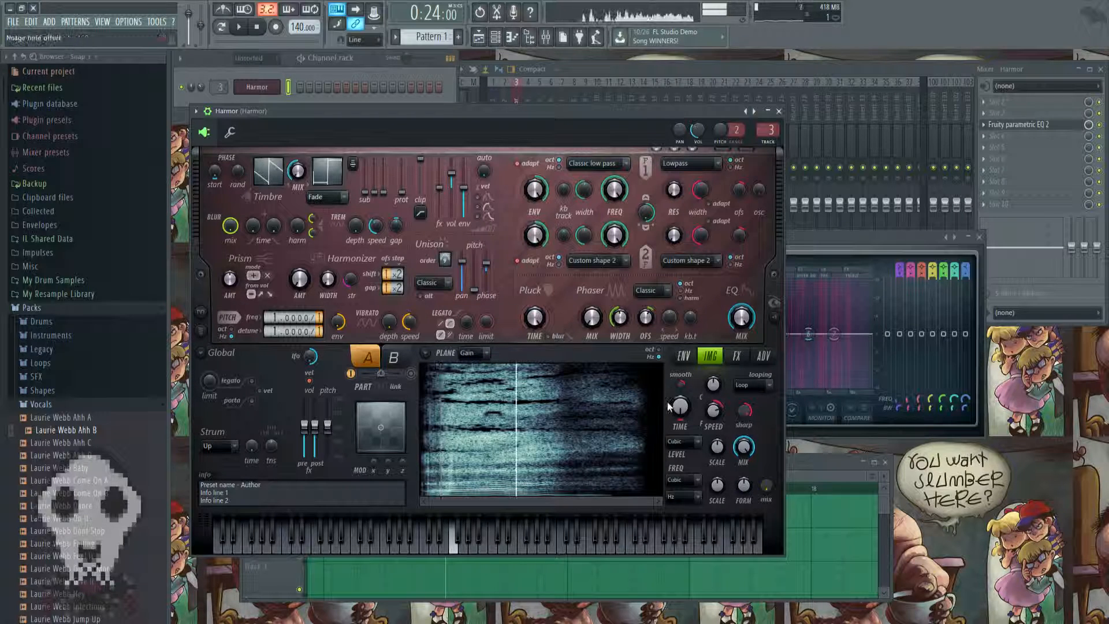
{"action": "key", "text": "c"}
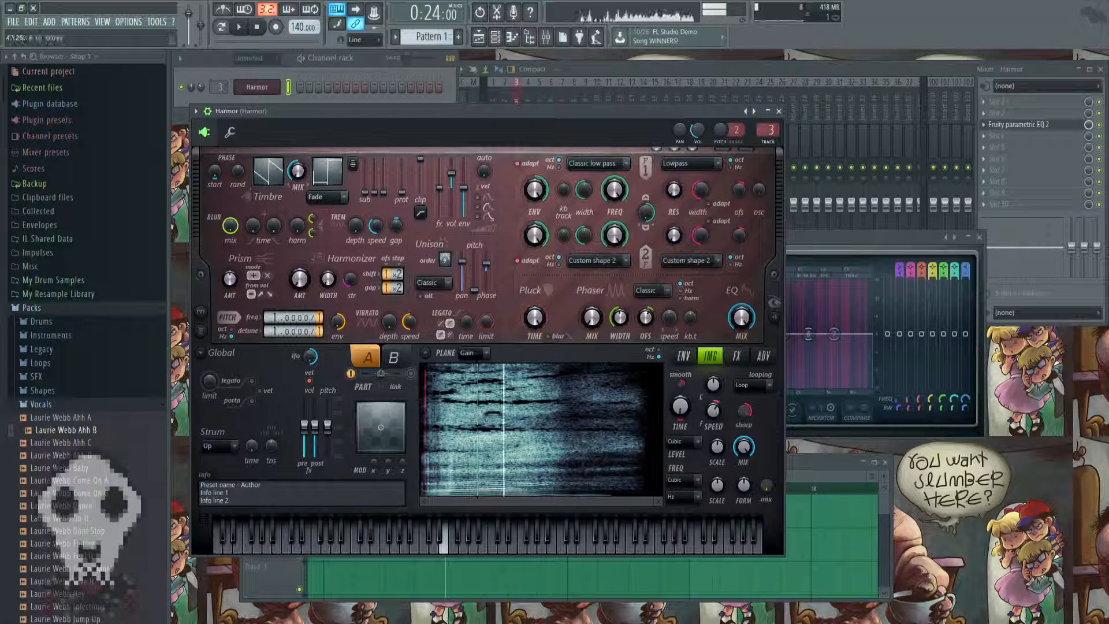
Move the image time offset forward from the start of the vocal and play notes from there.
{"action": "left_click_drag", "start_coordinate": [680, 407], "coordinate": [679, 398]}
{"action": "key", "text": "c"}
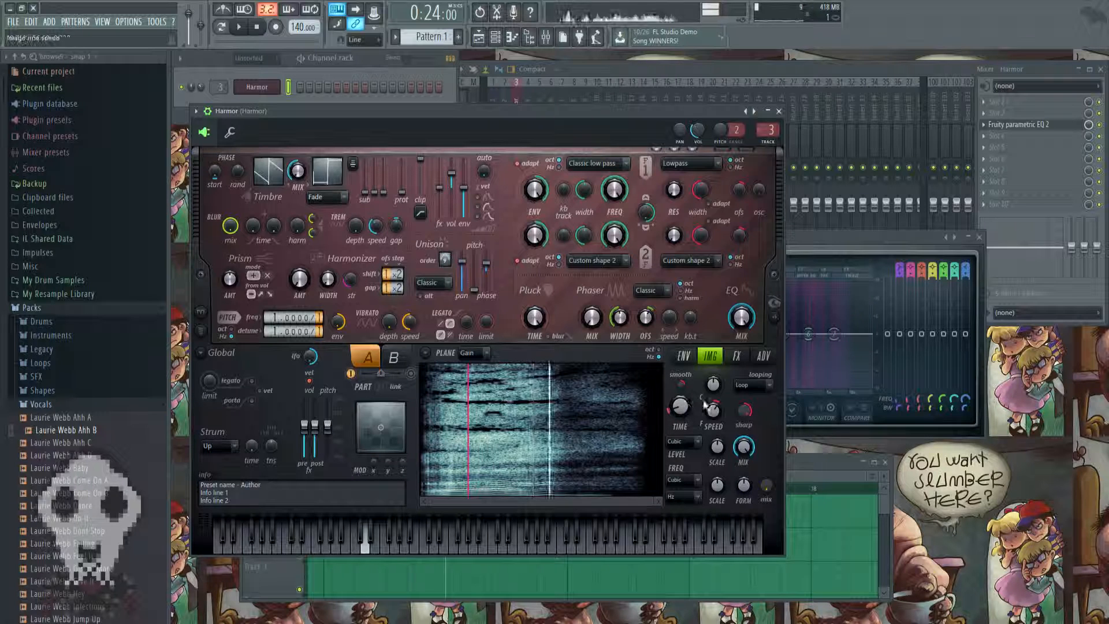
{"action": "key", "text": "v"}
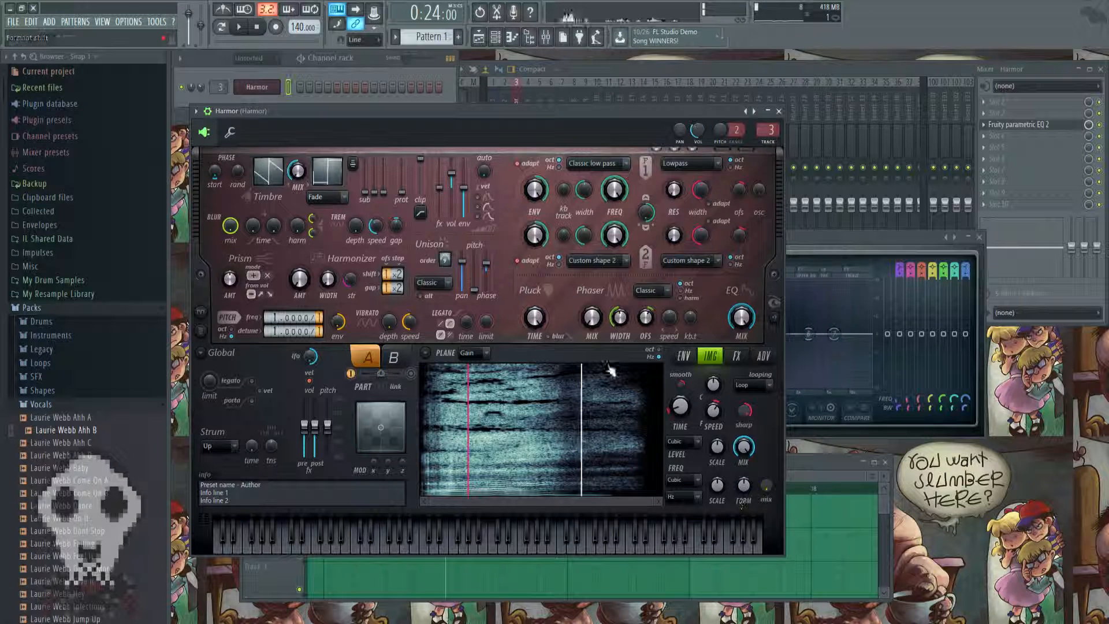
View the effects page and set the precision to Perfect in the advanced settings.
{"action": "left_click", "coordinate": [763, 357]}
{"action": "left_click", "coordinate": [736, 356]}
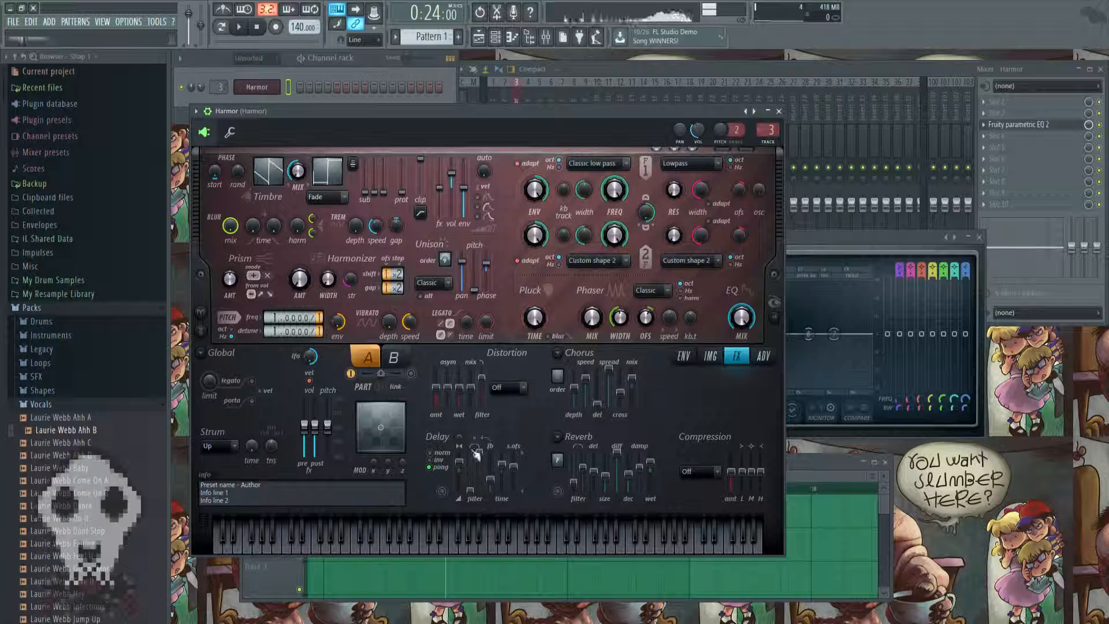
{"action": "left_click", "coordinate": [764, 358]}
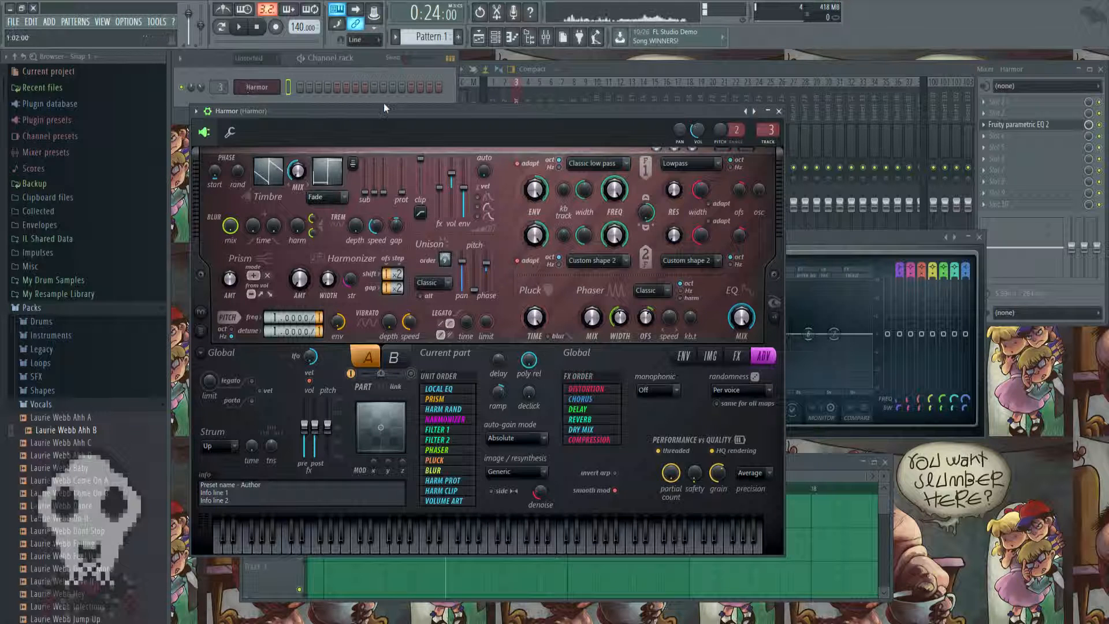
{"action": "left_click", "coordinate": [752, 472]}
{"action": "left_click", "coordinate": [750, 507]}
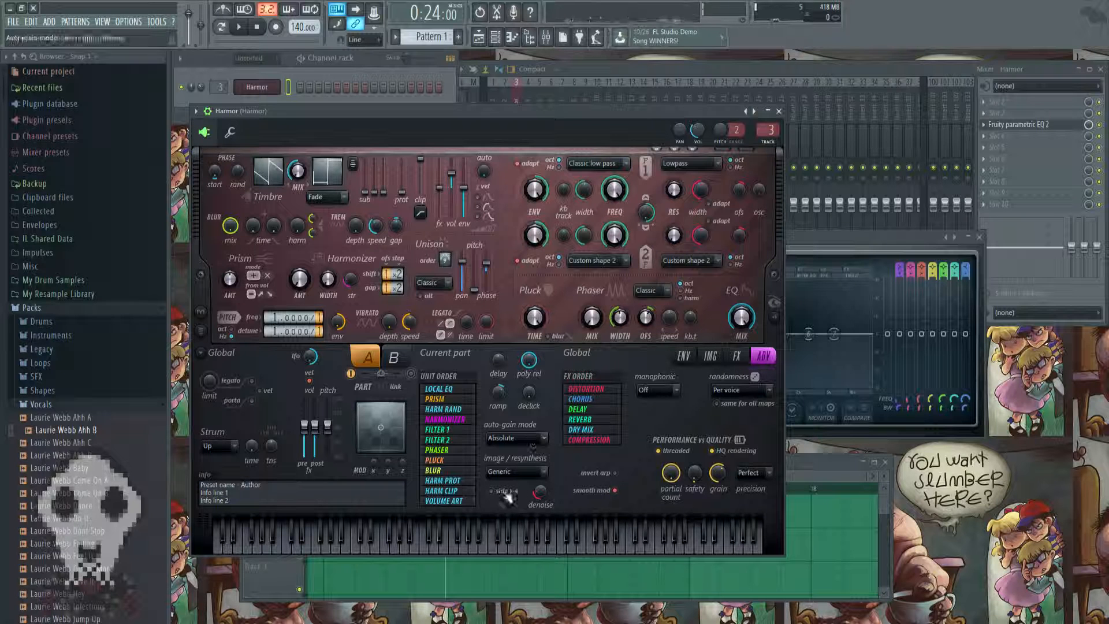
Check the image section and the available image/resynthesis modes in the advanced settings.
{"action": "left_click", "coordinate": [720, 357]}
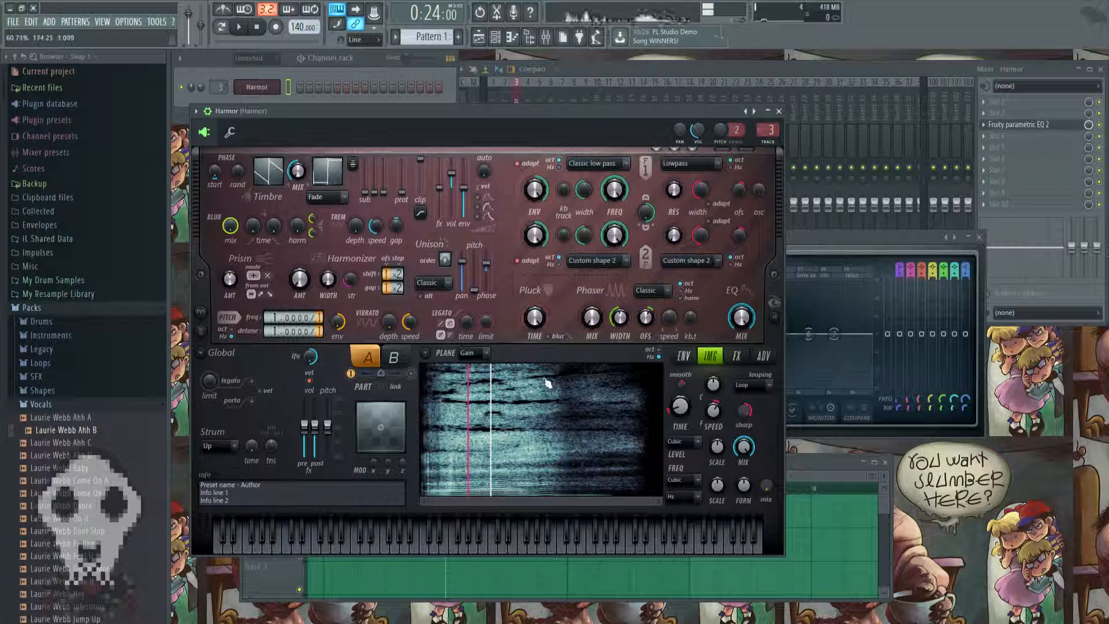
{"action": "left_click", "coordinate": [763, 357]}
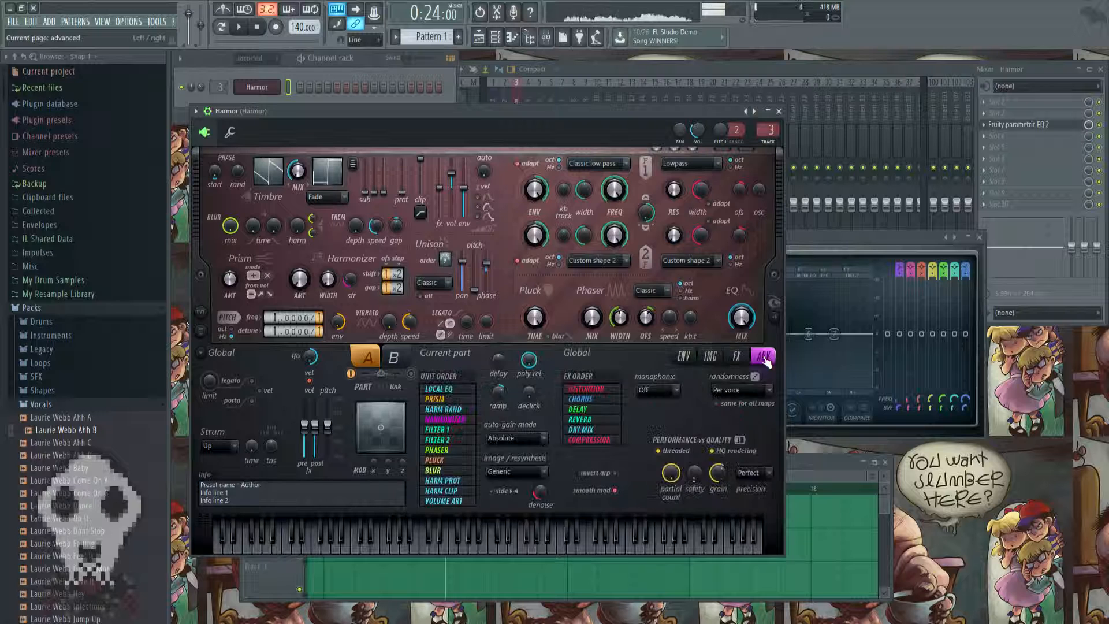
{"action": "left_click", "coordinate": [527, 472]}
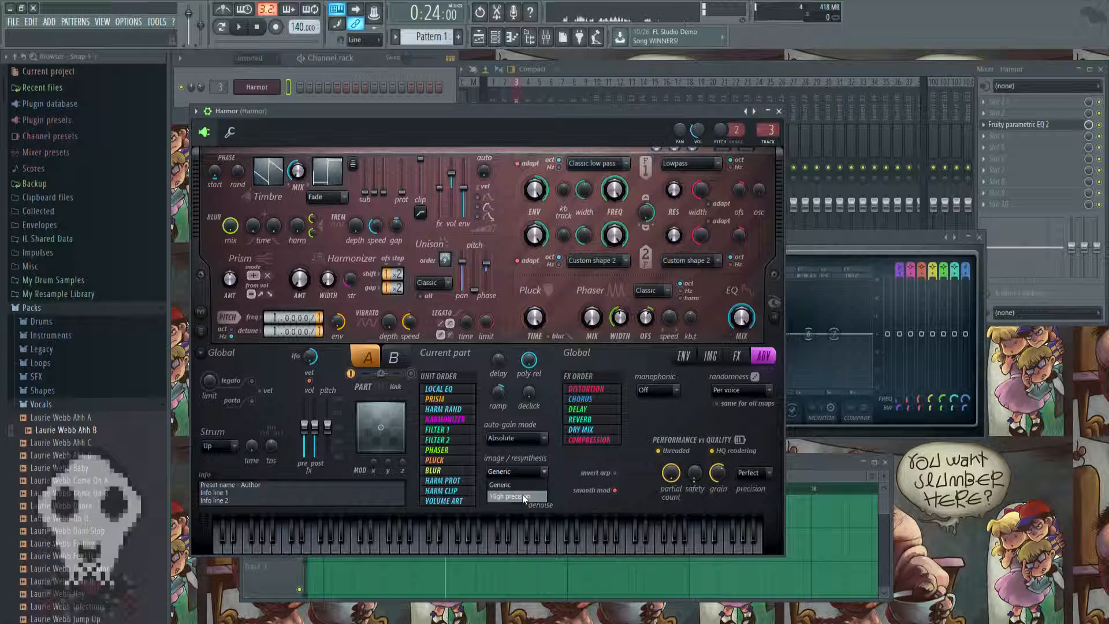
{"action": "left_click", "coordinate": [569, 469]}
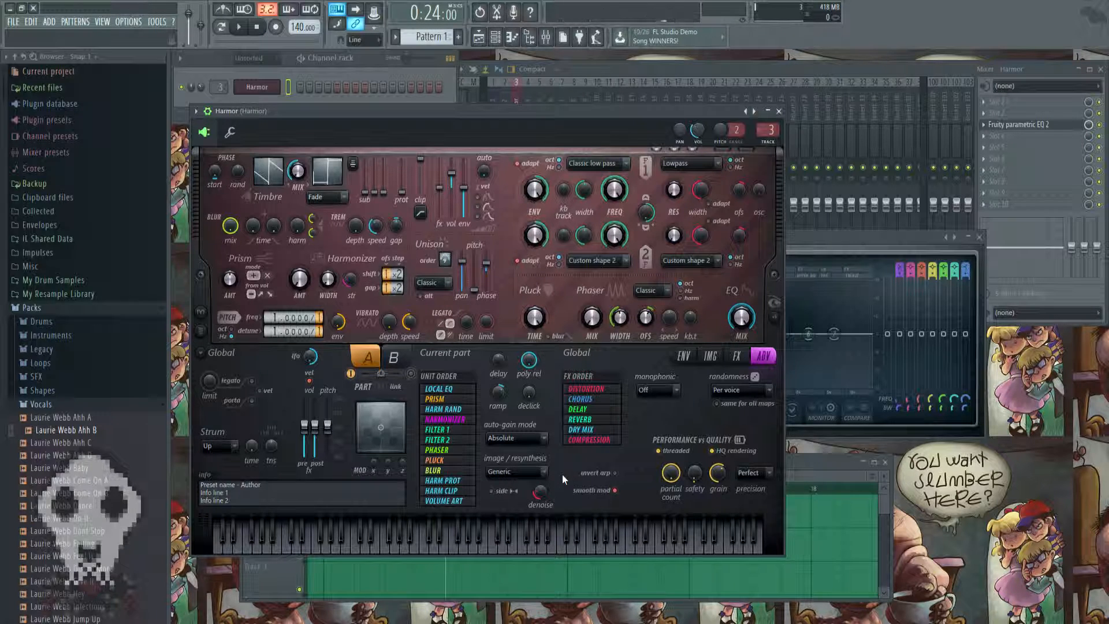
Play a short rising and falling run of notes to hear the Generic image/resynthesis mode.
{"action": "key", "text": "v"}
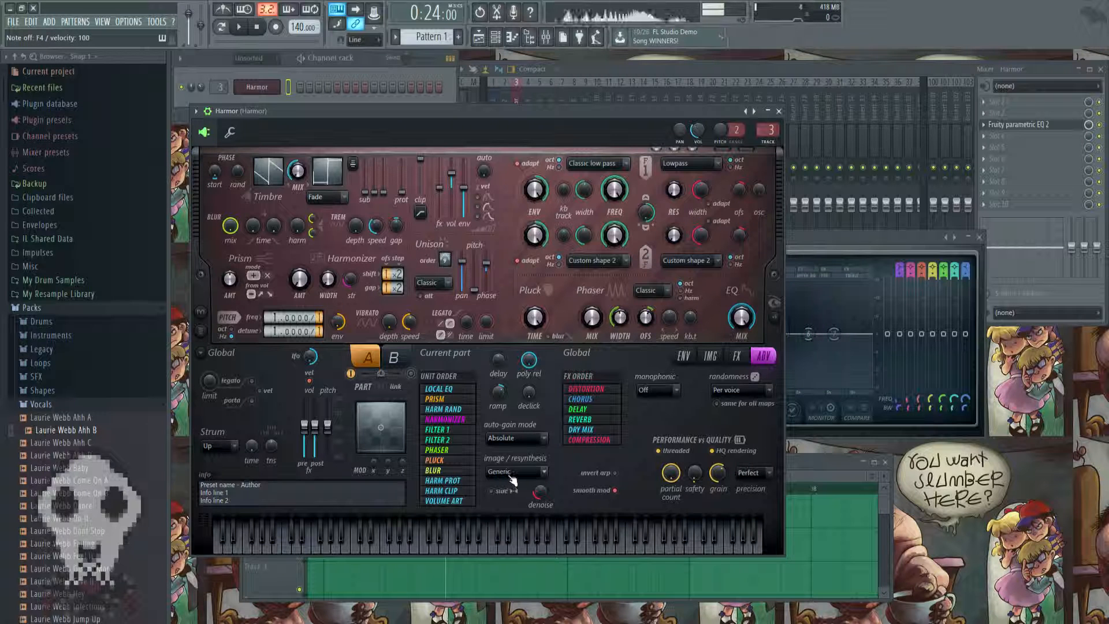
{"action": "key", "text": "n"}
{"action": "key", "text": "m"}
{"action": "key", "text": "n"}
{"action": "key", "text": "b"}
{"action": "key", "text": "v"}
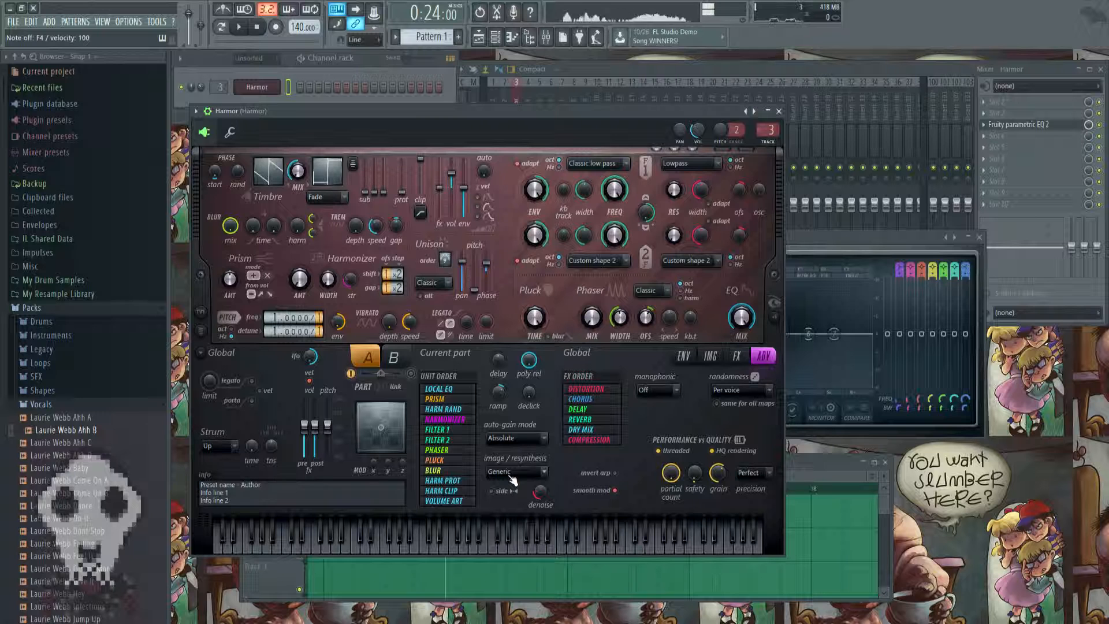
Try the High precision image/resynthesis mode and play a similar run of notes for comparison.
{"action": "left_click", "coordinate": [514, 474]}
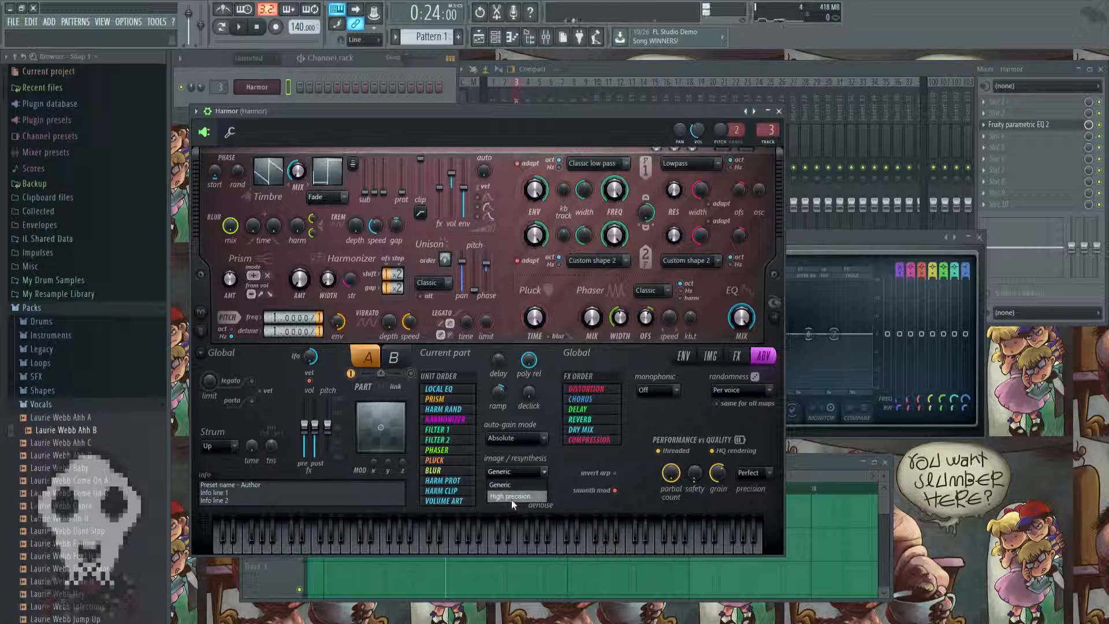
{"action": "left_click", "coordinate": [511, 497]}
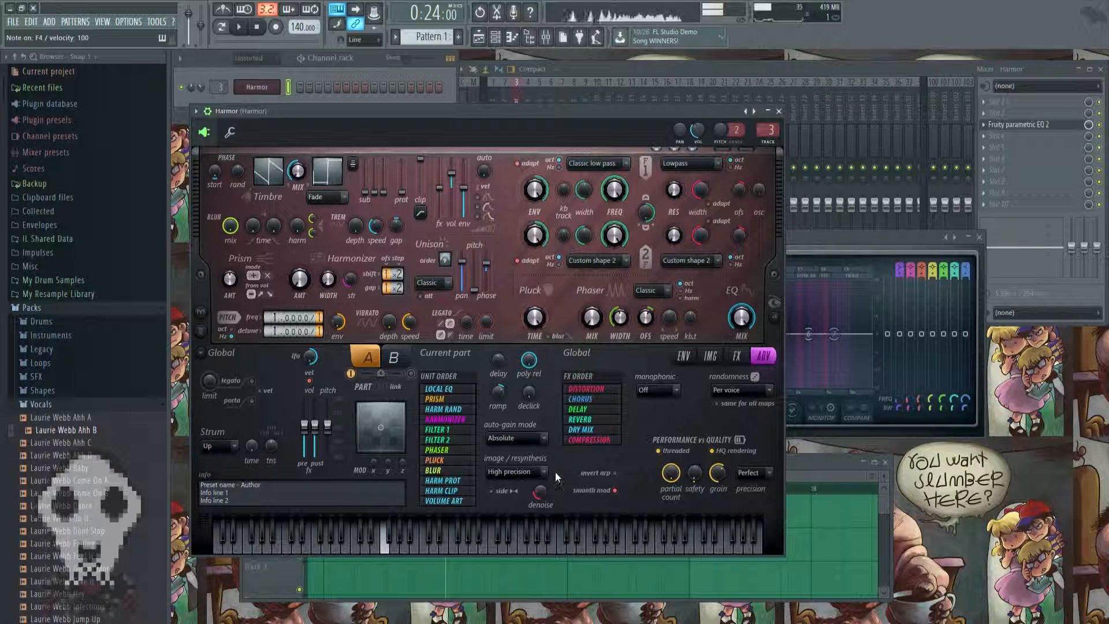
{"action": "key", "text": "v"}
{"action": "key", "text": "n"}
{"action": "key", "text": "m"}
{"action": "key", "text": "n"}
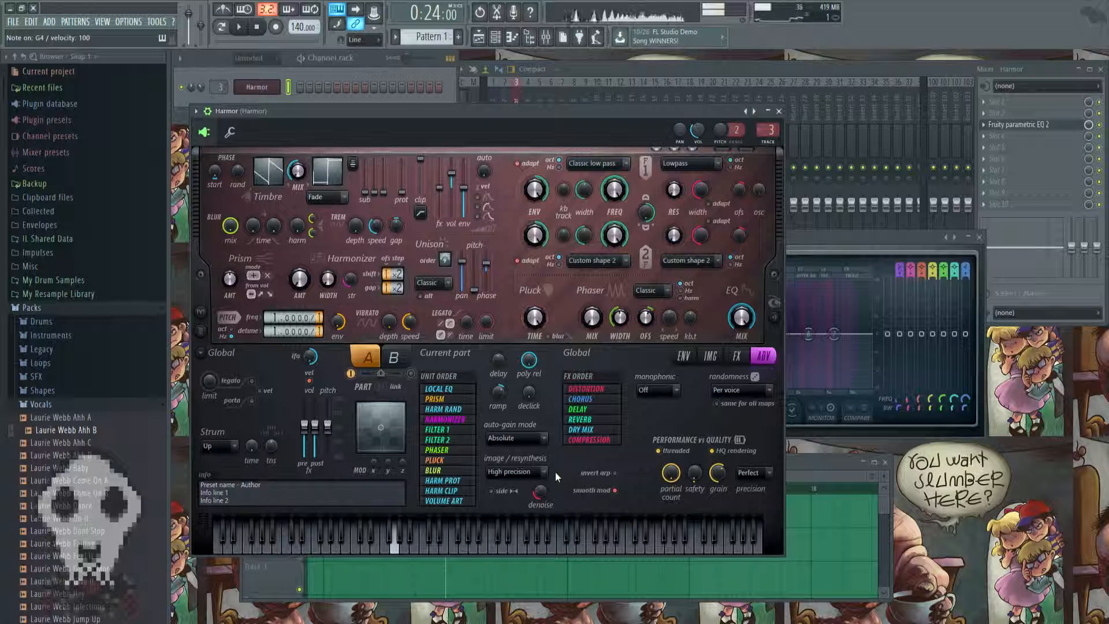
{"action": "key", "text": "v"}
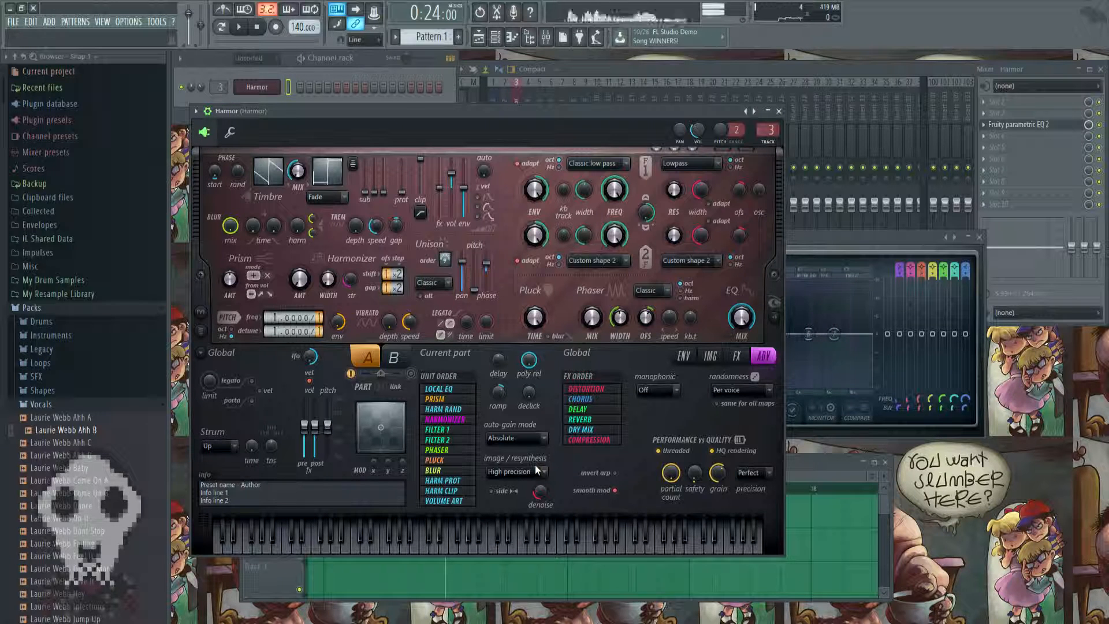
Set the image/resynthesis mode back to Generic and show the effects page.
{"action": "left_click", "coordinate": [535, 470]}
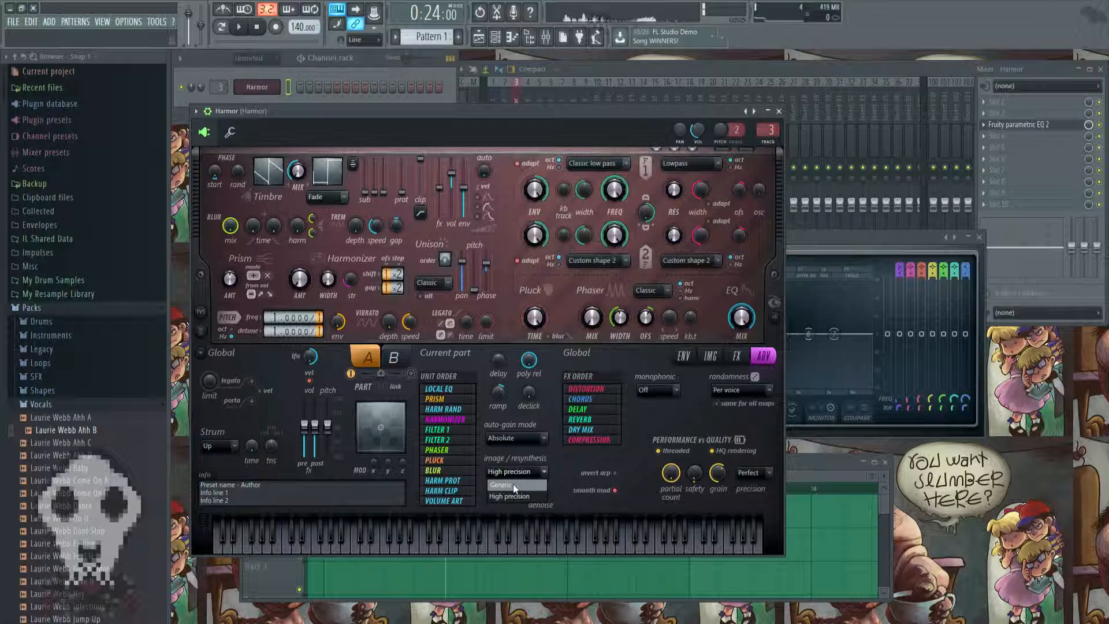
{"action": "left_click", "coordinate": [512, 484]}
{"action": "left_click", "coordinate": [739, 359]}
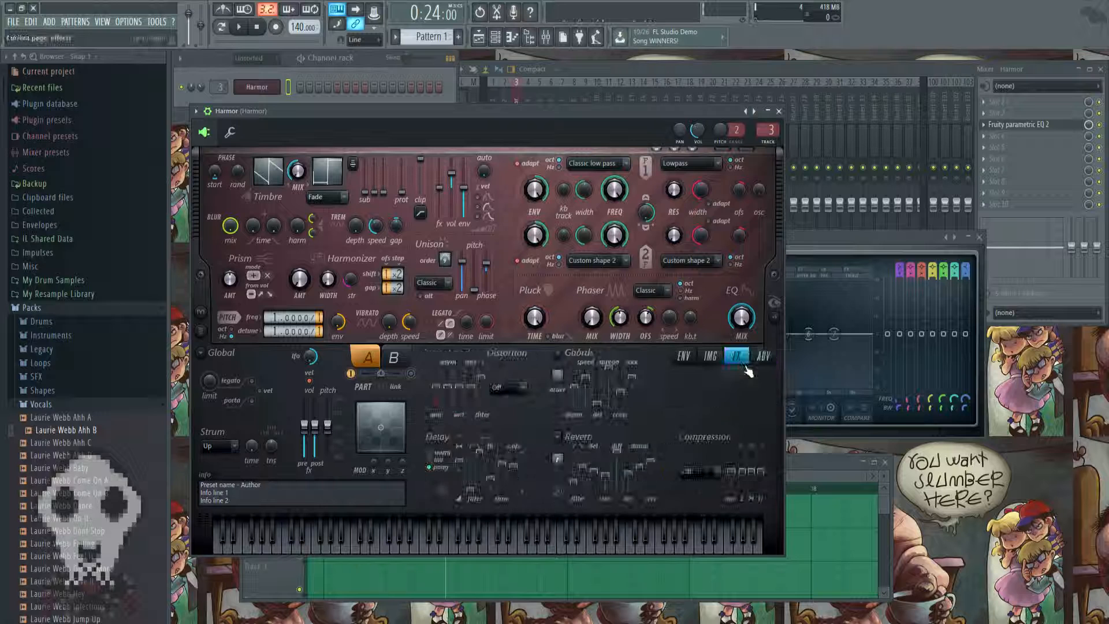
Open the Global EQ curve, lower its starting point to near the minimum, and add a point midway on the centre line.
{"action": "left_click", "coordinate": [740, 316]}
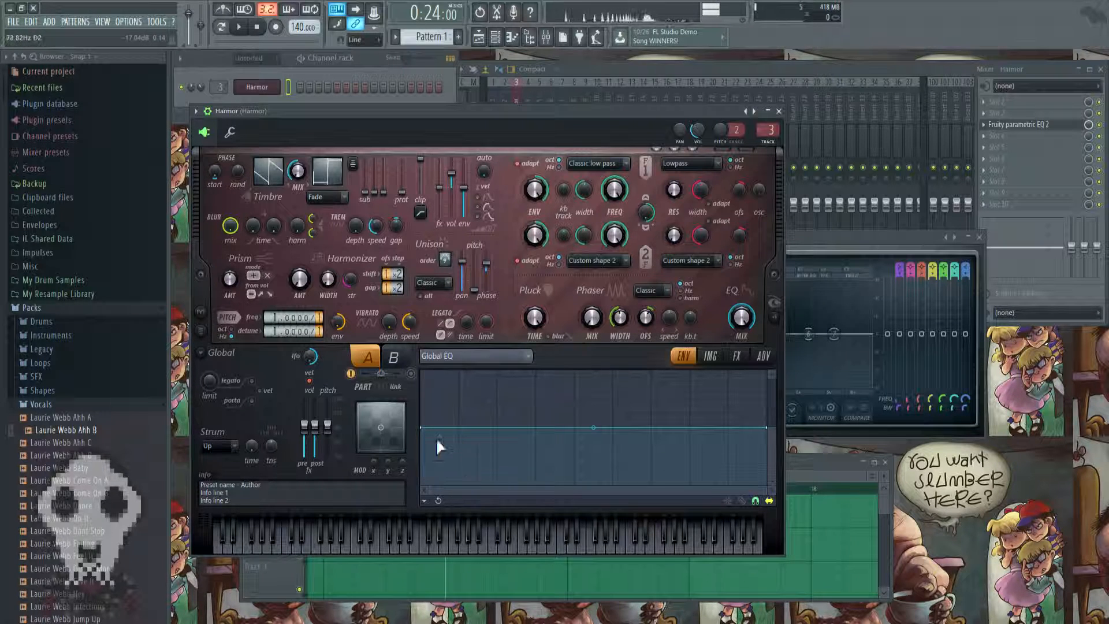
{"action": "left_click_drag", "start_coordinate": [420, 428], "coordinate": [421, 484]}
{"action": "right_click", "coordinate": [575, 428]}
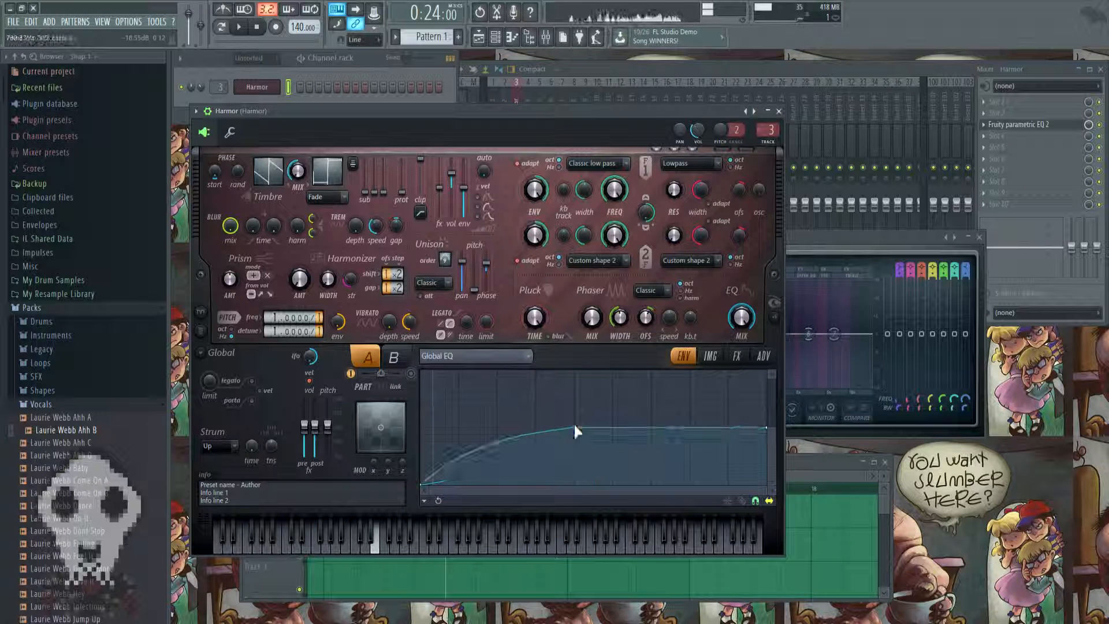
Add alternating high and low points across the upper-frequency half of the Global EQ curve.
{"action": "right_click", "coordinate": [587, 398]}
{"action": "right_click", "coordinate": [638, 477]}
{"action": "right_click", "coordinate": [690, 413]}
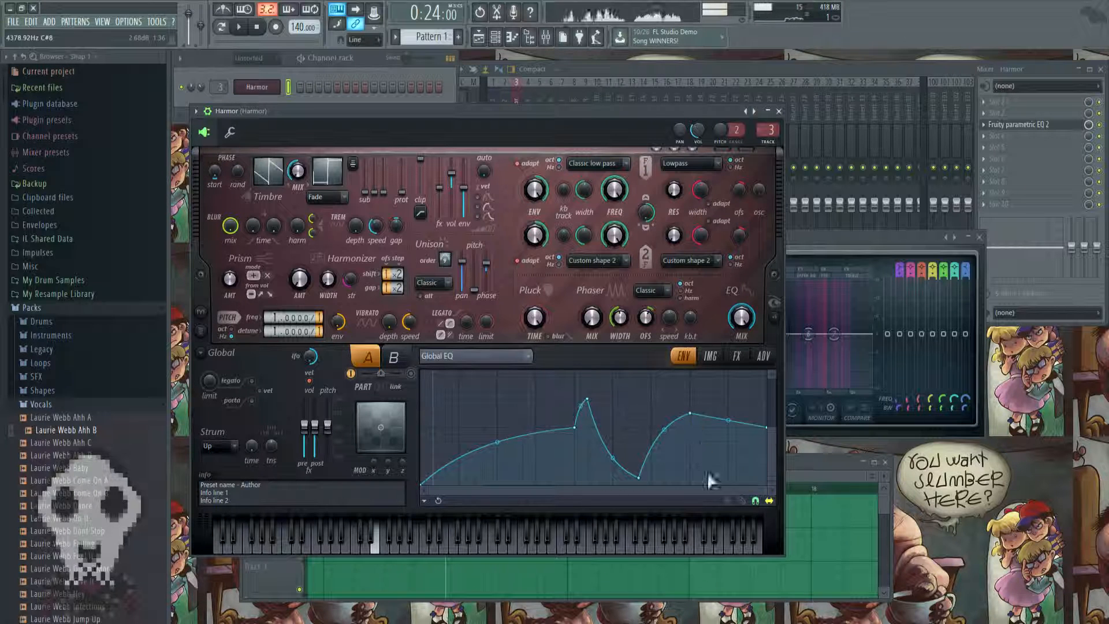
{"action": "right_click", "coordinate": [703, 470]}
{"action": "right_click", "coordinate": [729, 398]}
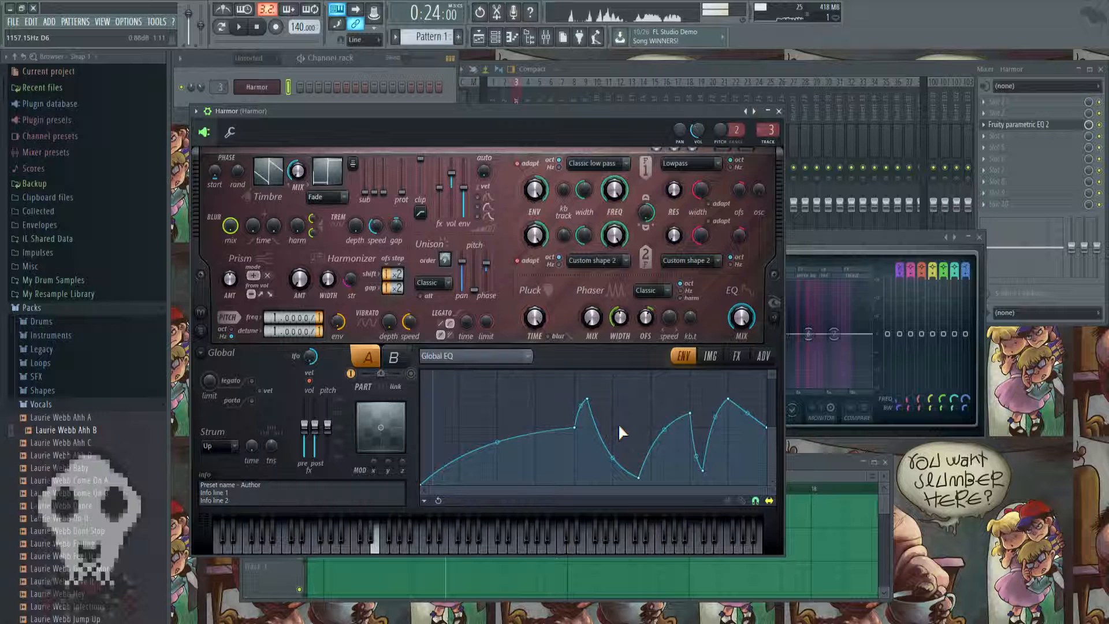
Add a low point and a preceding peak in the lower-frequency half of the Global EQ curve, and straighten its first segment.
{"action": "right_click", "coordinate": [548, 462]}
{"action": "right_click", "coordinate": [523, 406]}
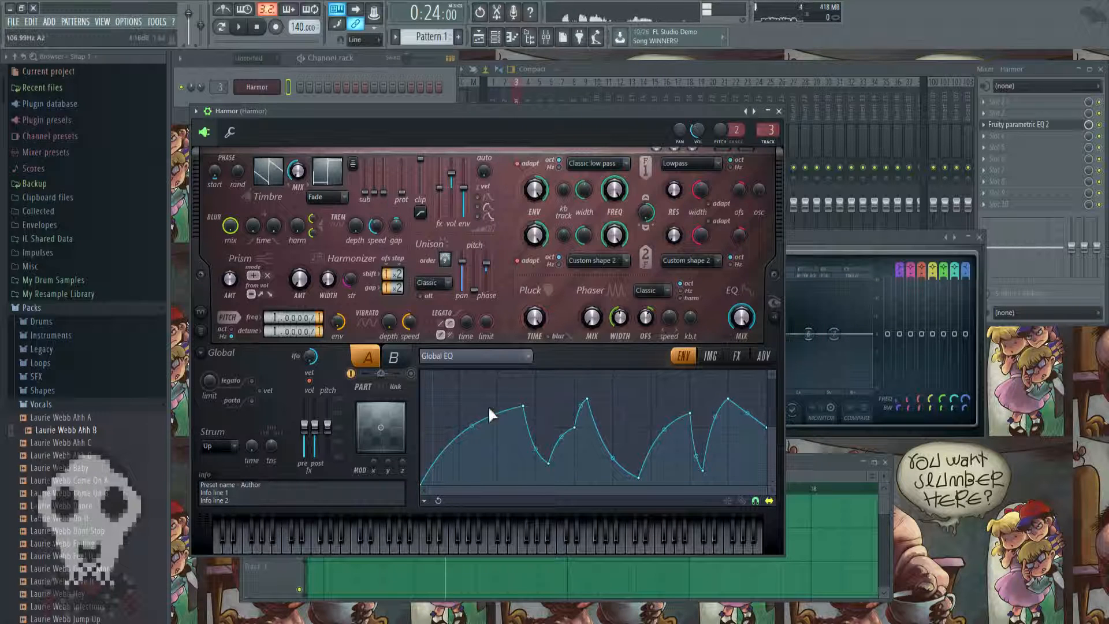
{"action": "right_click", "coordinate": [474, 425]}
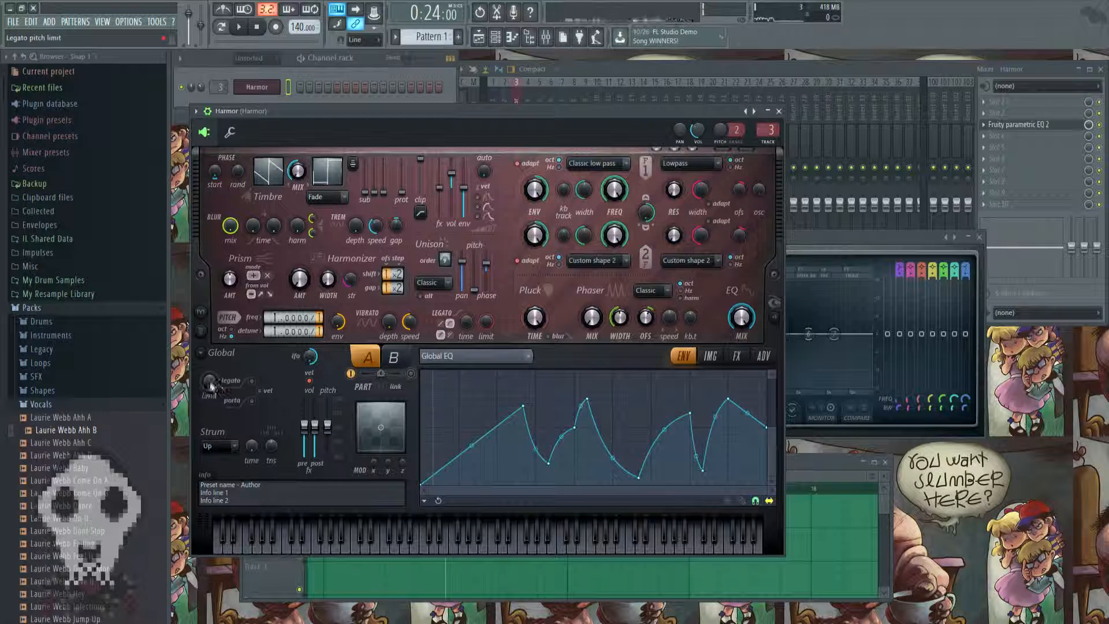
Turn on legato in the Global section and play a run of high notes to hear them glide.
{"action": "left_click", "coordinate": [253, 401]}
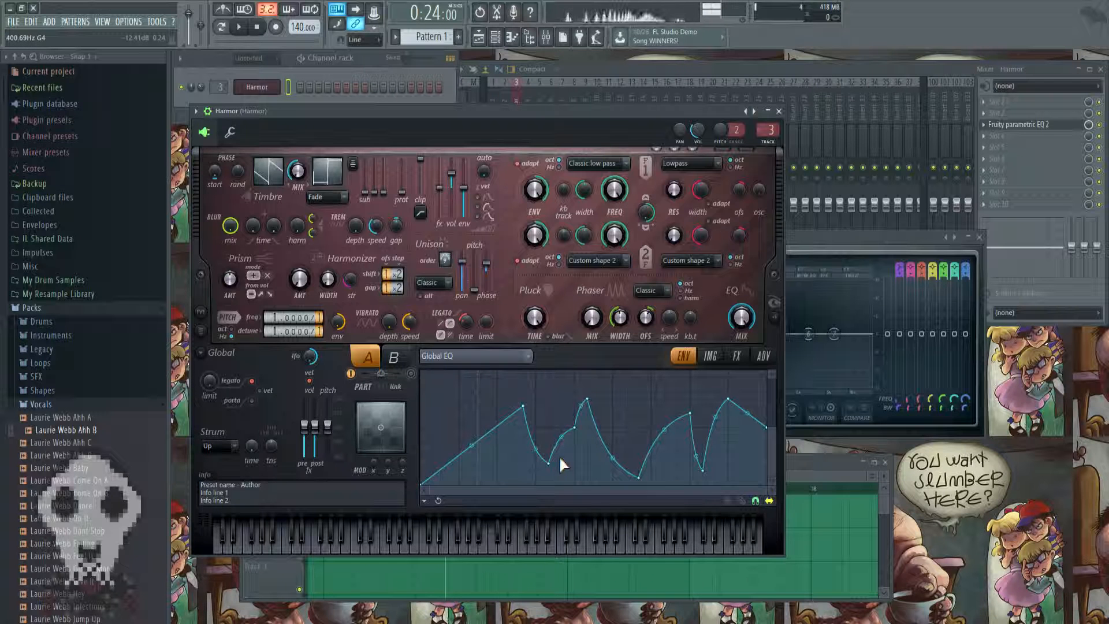
{"action": "key", "text": "q"}
{"action": "key", "text": "w"}
{"action": "key", "text": "e"}
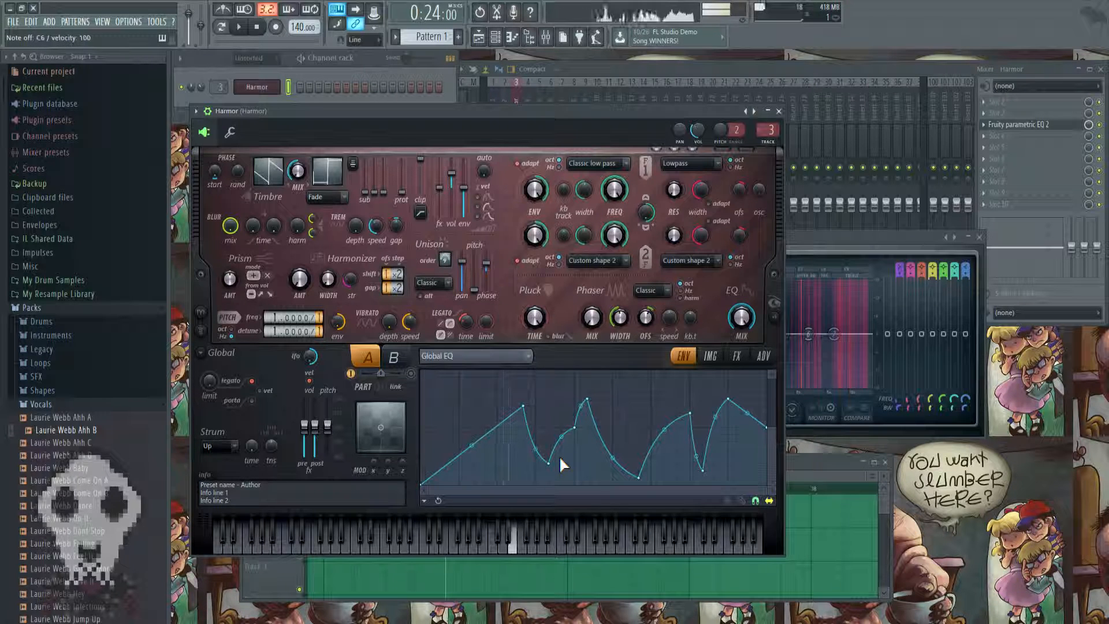
{"action": "key", "text": "r"}
{"action": "key", "text": "t"}
{"action": "key", "text": "r"}
{"action": "key", "text": "w"}
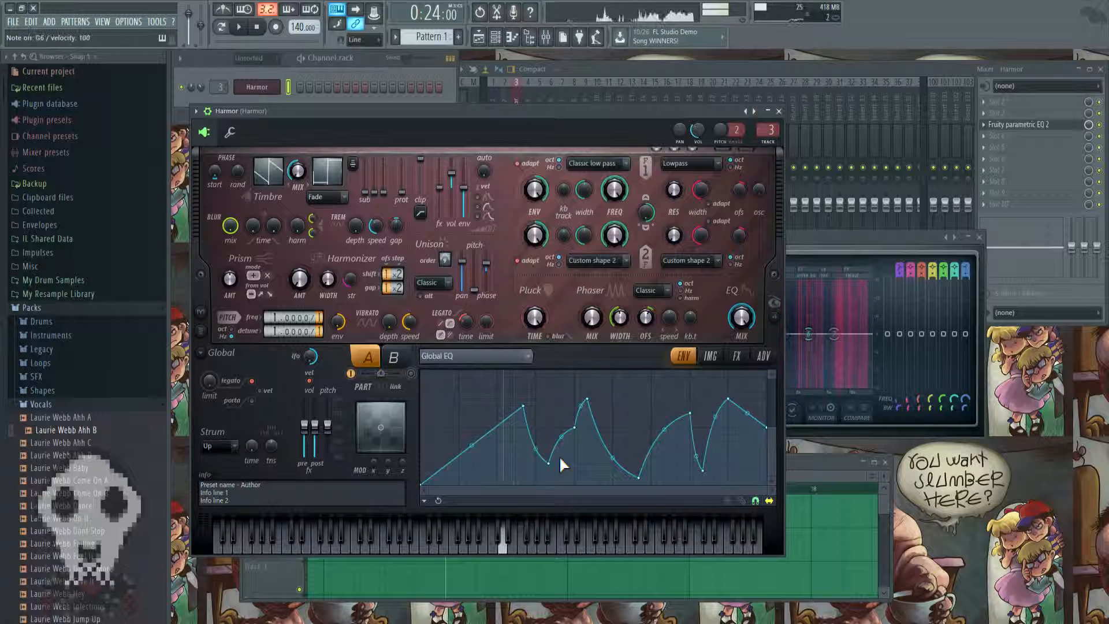
{"action": "key", "text": "r"}
{"action": "key", "text": "e"}
{"action": "key", "text": "w"}
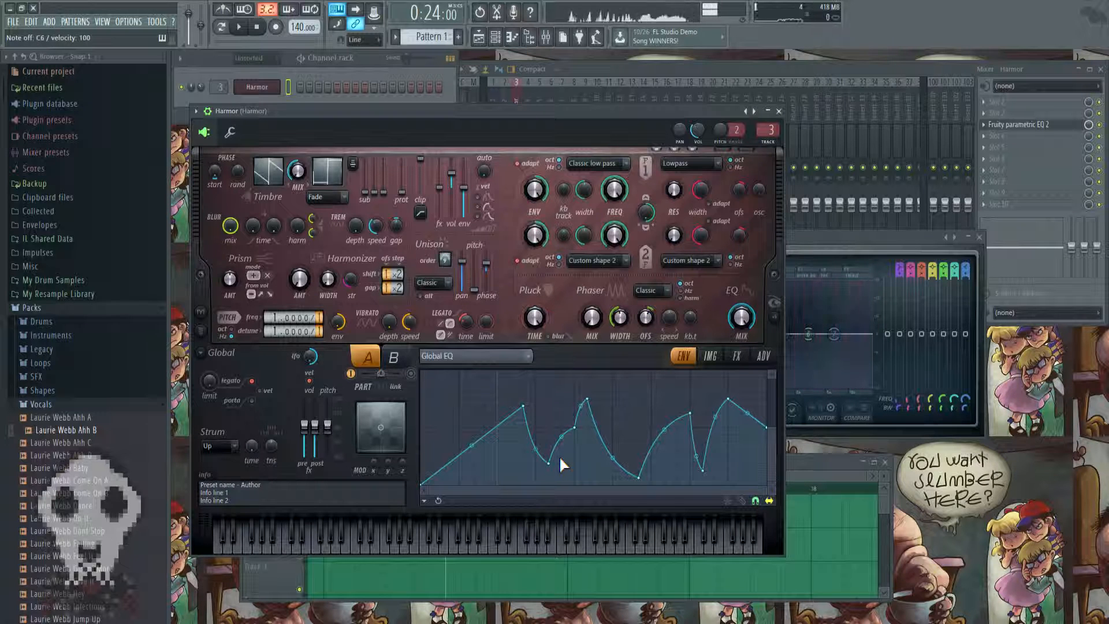